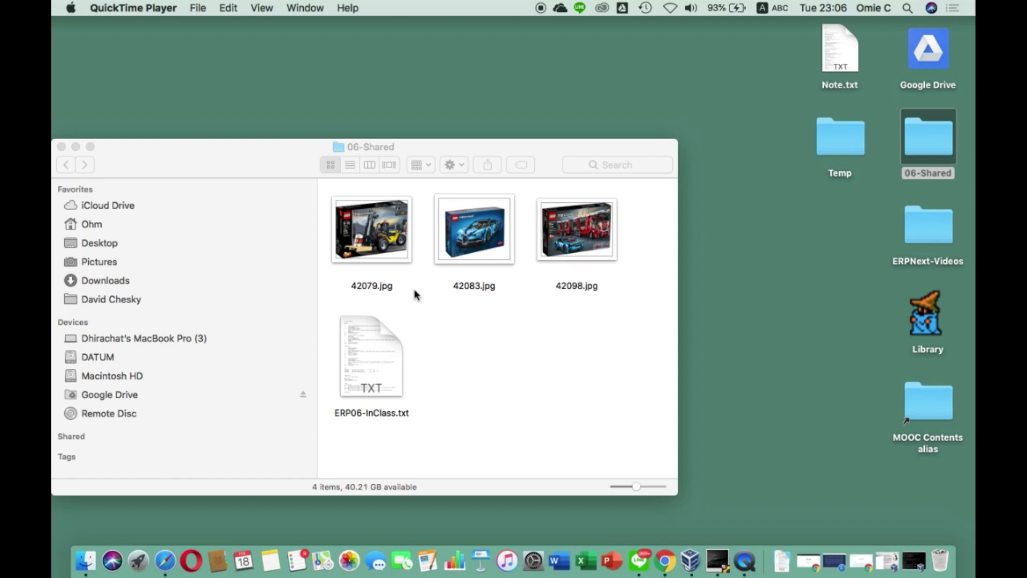
Open ERP06-InClass.txt at its Bank-Account details, then bring up the MSME Toy Store site in Chrome.
{"action": "double_click", "coordinate": [381, 357]}
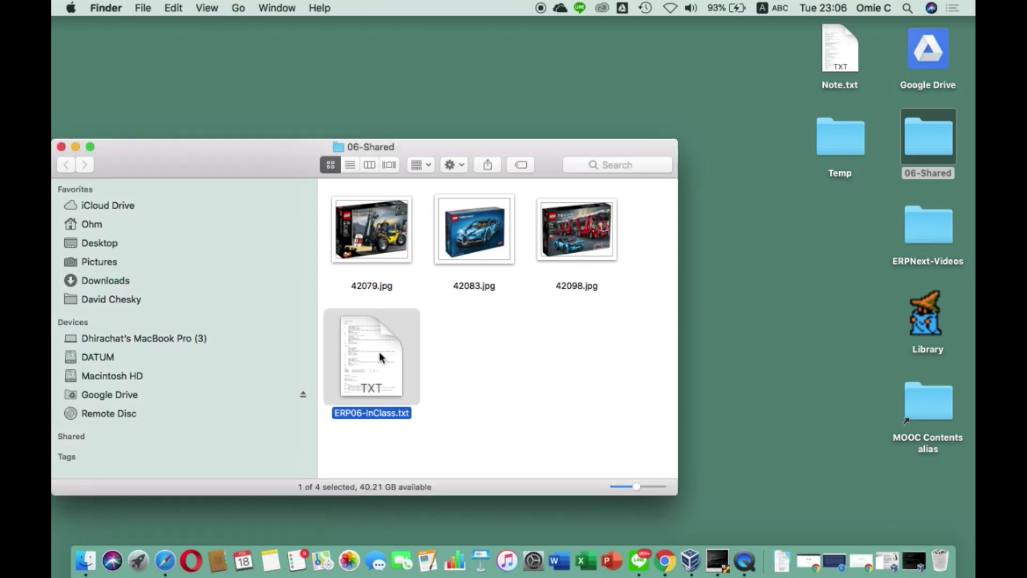
{"action": "scroll", "coordinate": [331, 231], "scroll_direction": "down", "scroll_amount": 10}
{"action": "scroll", "coordinate": [332, 231], "scroll_direction": "down", "scroll_amount": 2}
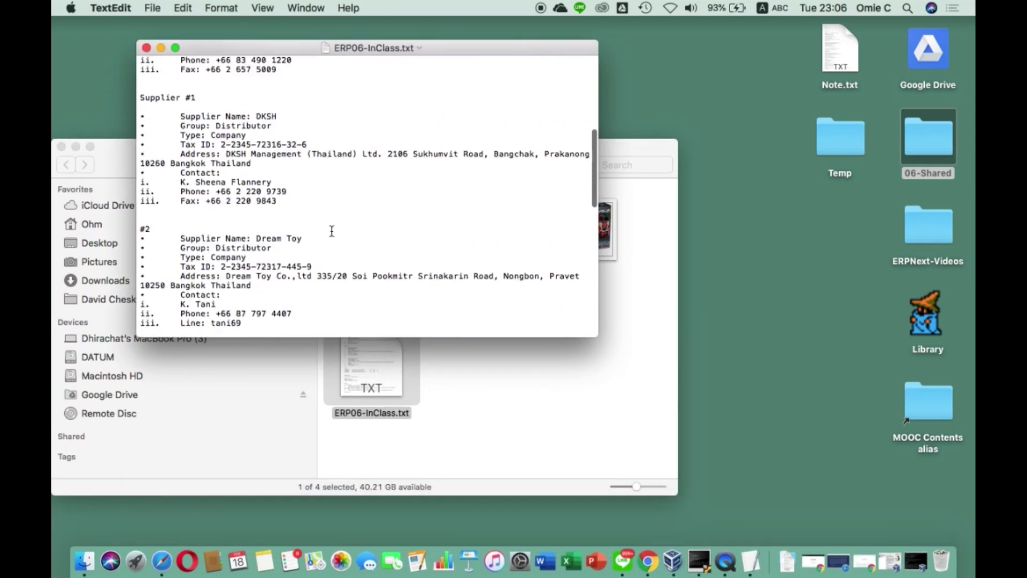
{"action": "scroll", "coordinate": [332, 231], "scroll_direction": "up", "scroll_amount": 15}
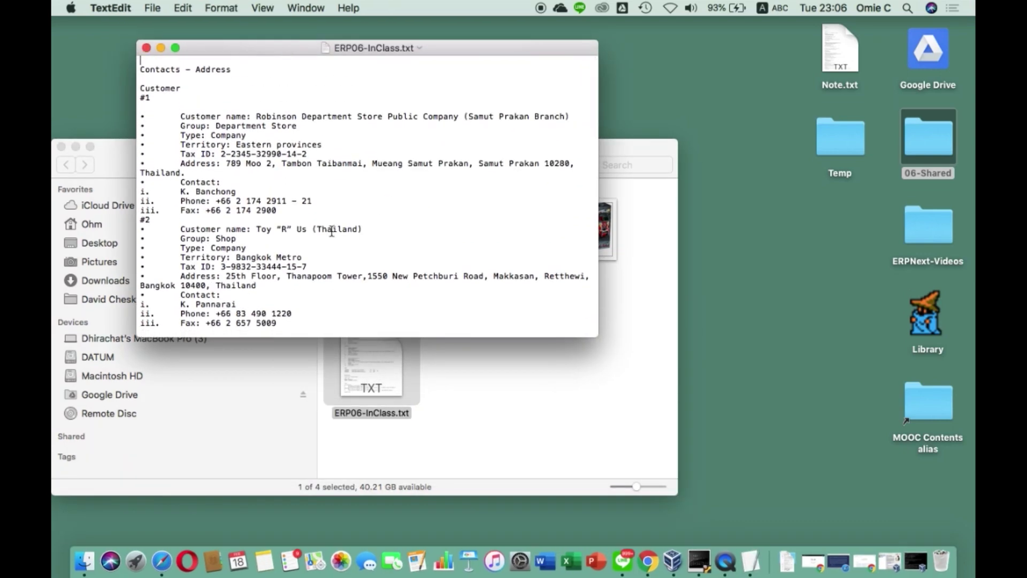
{"action": "scroll", "coordinate": [331, 231], "scroll_direction": "down", "scroll_amount": 10}
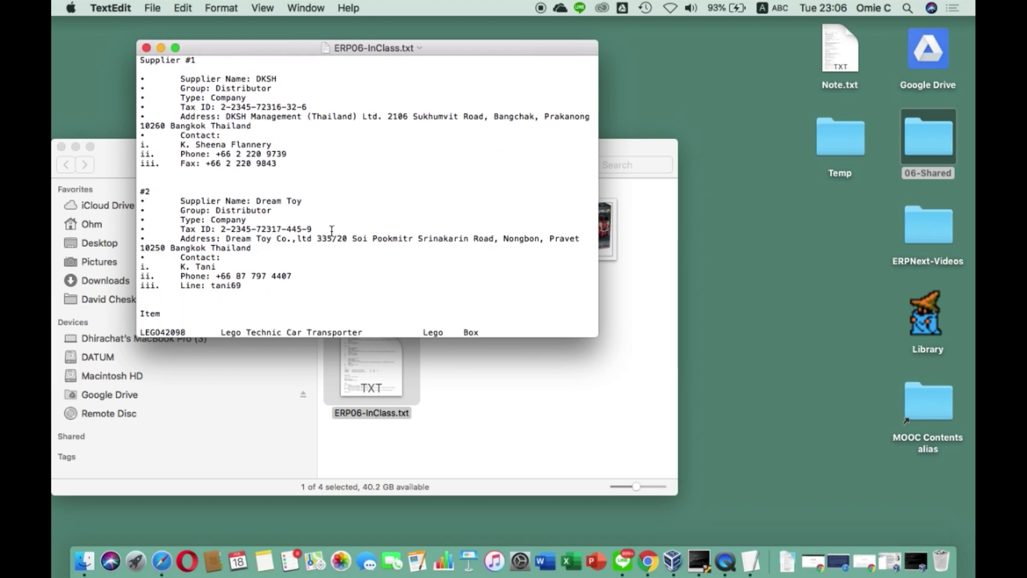
{"action": "scroll", "coordinate": [331, 231], "scroll_direction": "up", "scroll_amount": 10}
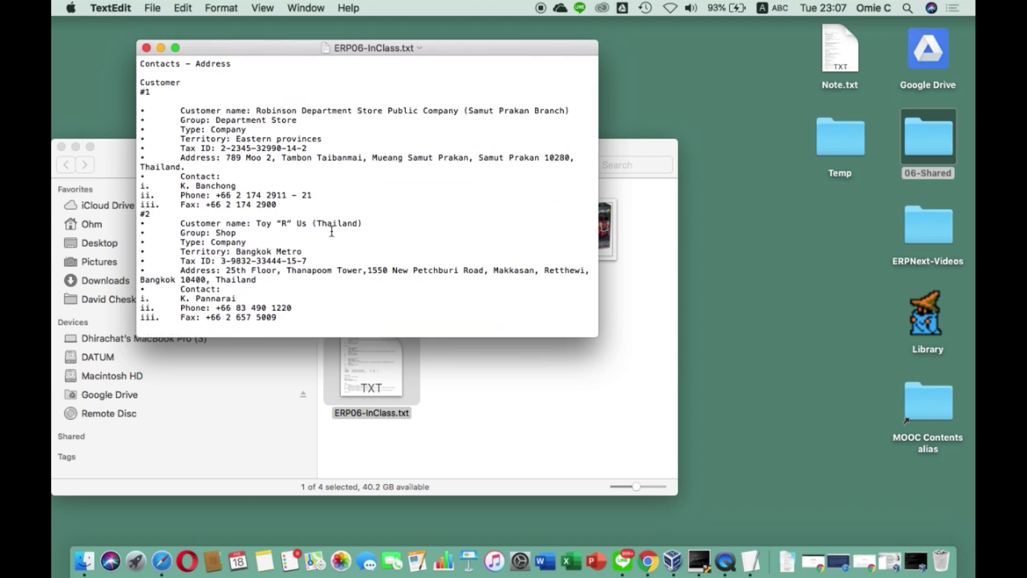
{"action": "scroll", "coordinate": [332, 231], "scroll_direction": "down", "scroll_amount": 12}
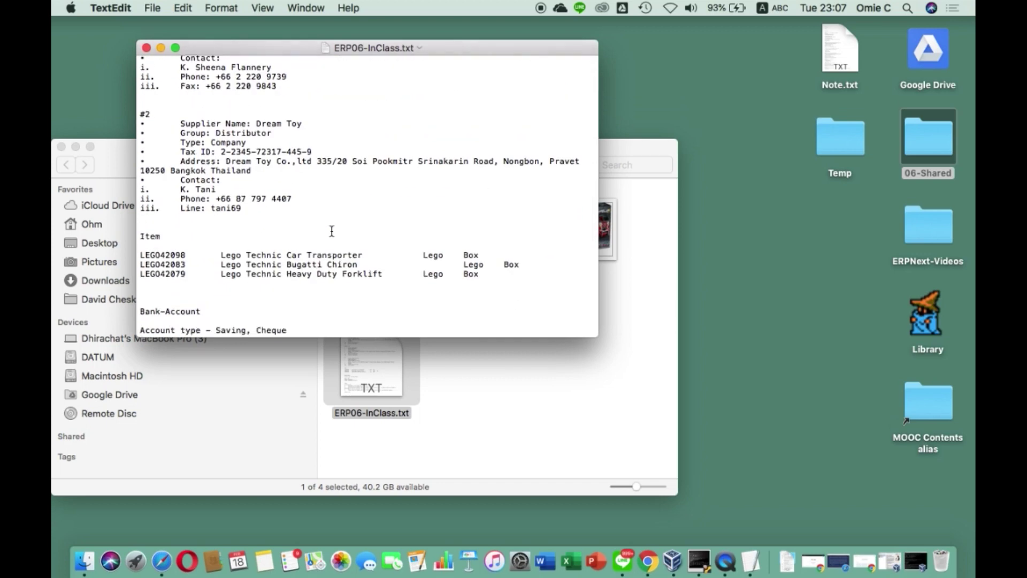
{"action": "scroll", "coordinate": [331, 231], "scroll_direction": "down", "scroll_amount": 5}
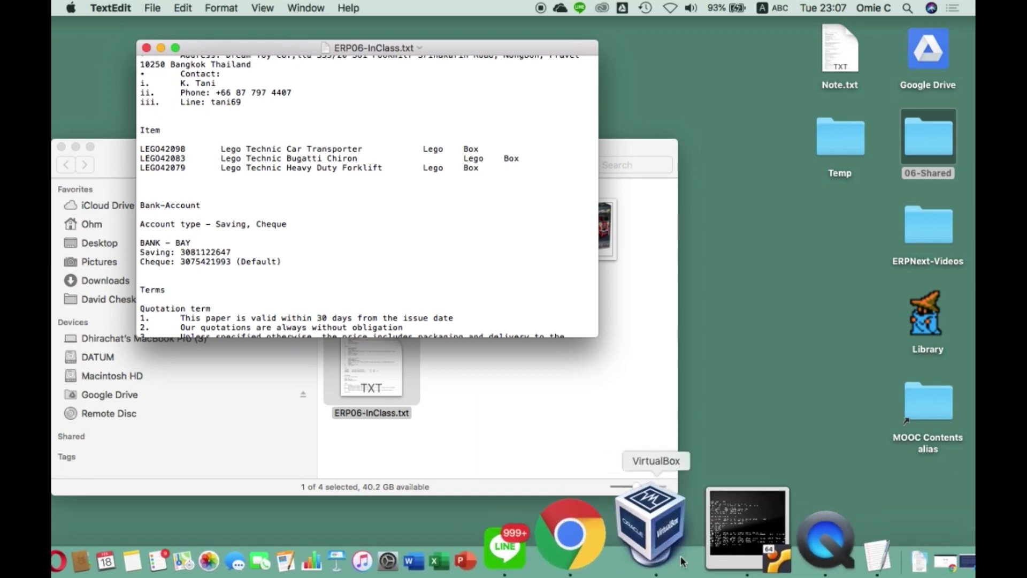
{"action": "left_click", "coordinate": [685, 534]}
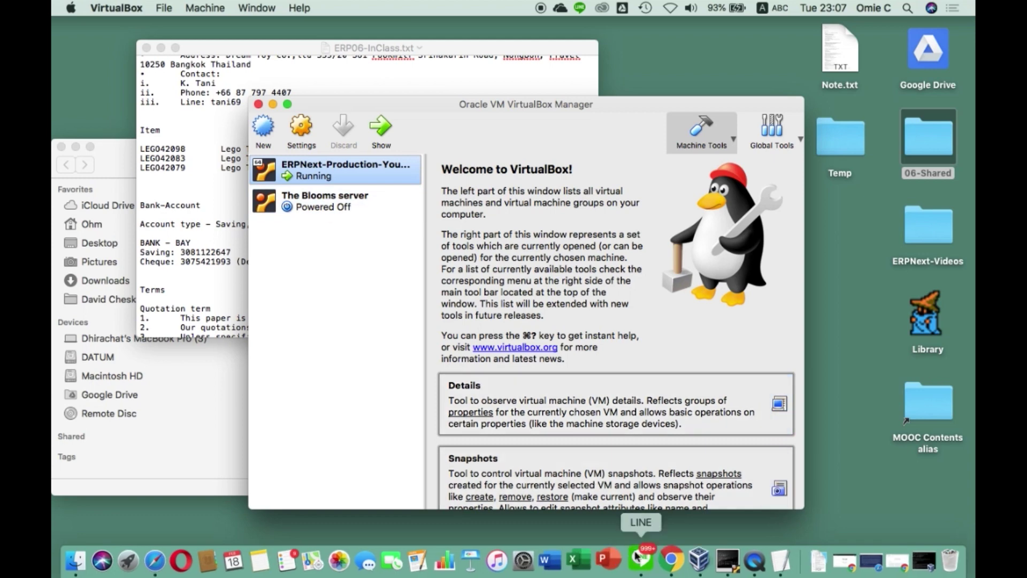
{"action": "left_click", "coordinate": [729, 532]}
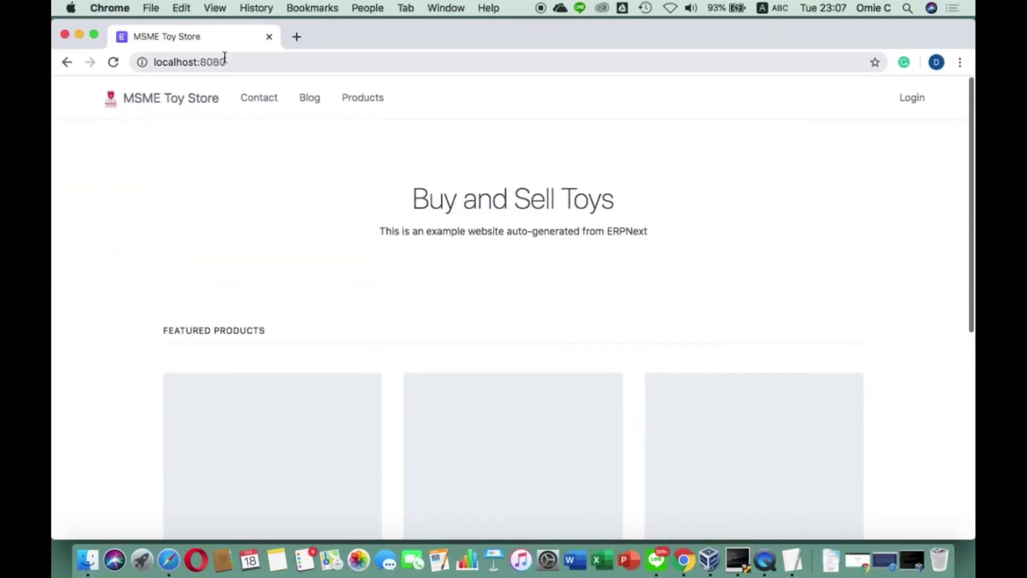
Reload the localhost:8080 site in the browser.
{"action": "left_click", "coordinate": [225, 59]}
{"action": "left_click", "coordinate": [248, 53]}
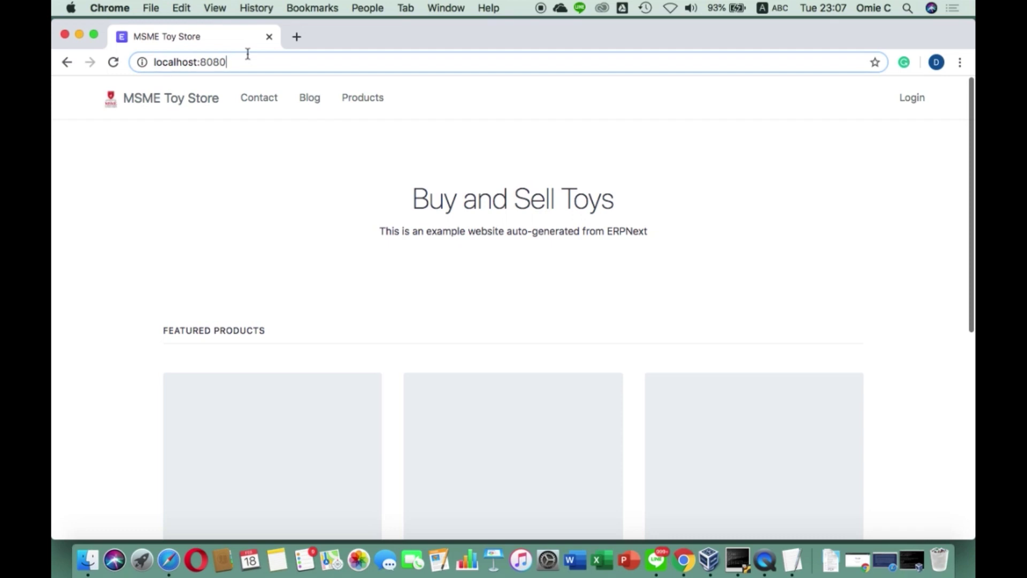
{"action": "key", "text": "Return"}
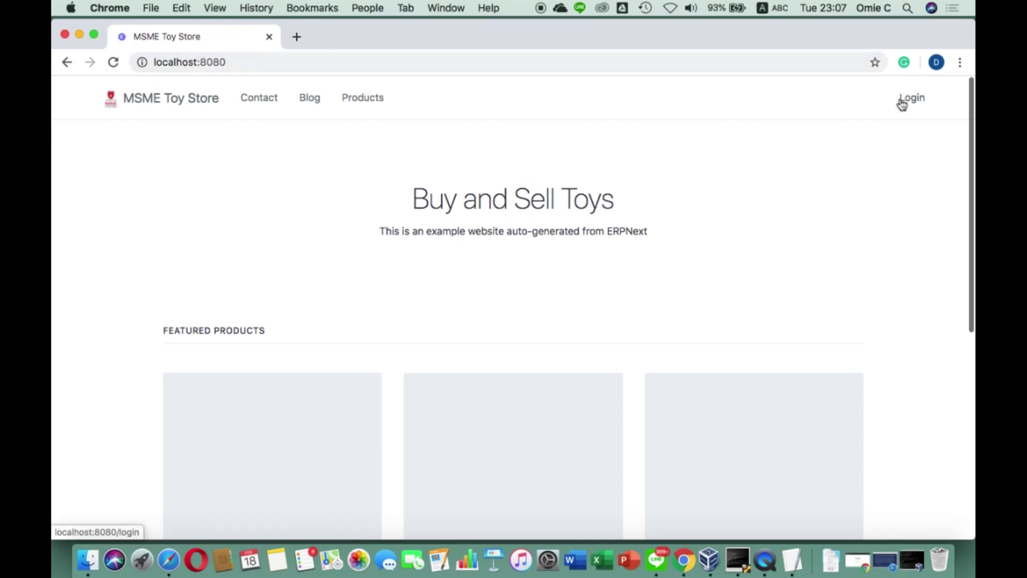
Sign in to ERPNext with the saved username and the account password.
{"action": "left_click", "coordinate": [910, 103]}
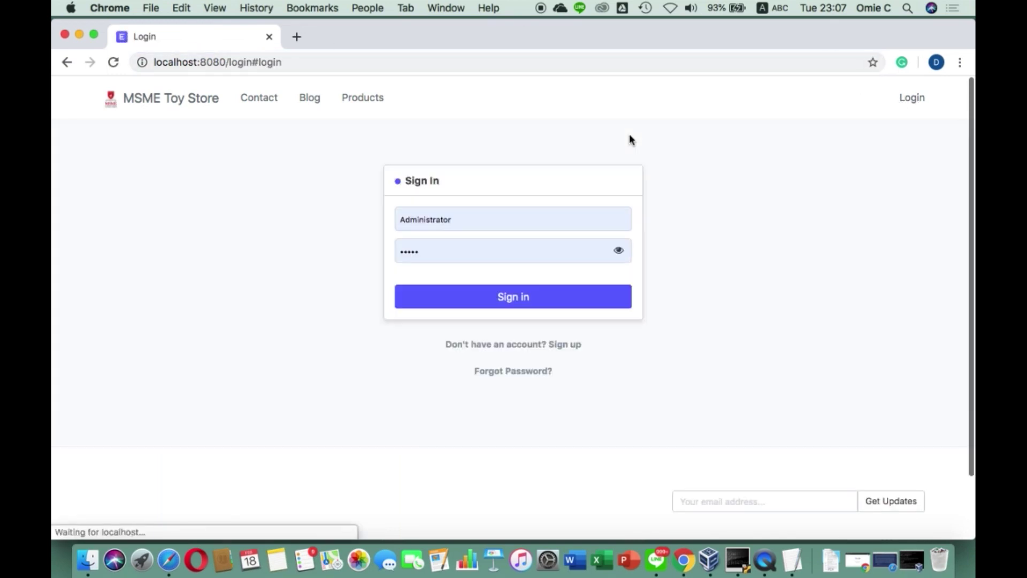
{"action": "double_click", "coordinate": [454, 216]}
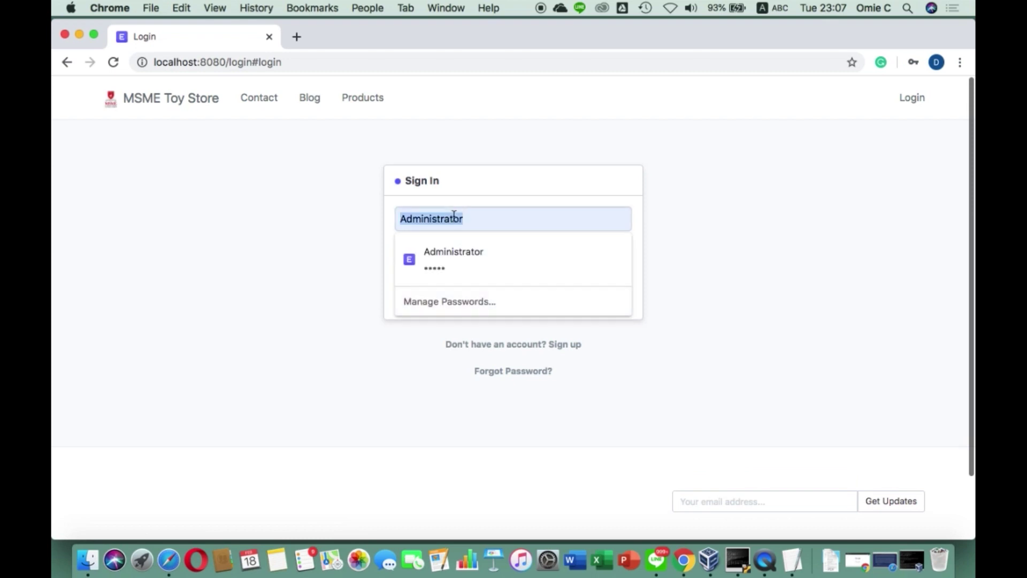
{"action": "left_click", "coordinate": [449, 250]}
{"action": "double_click", "coordinate": [440, 251]}
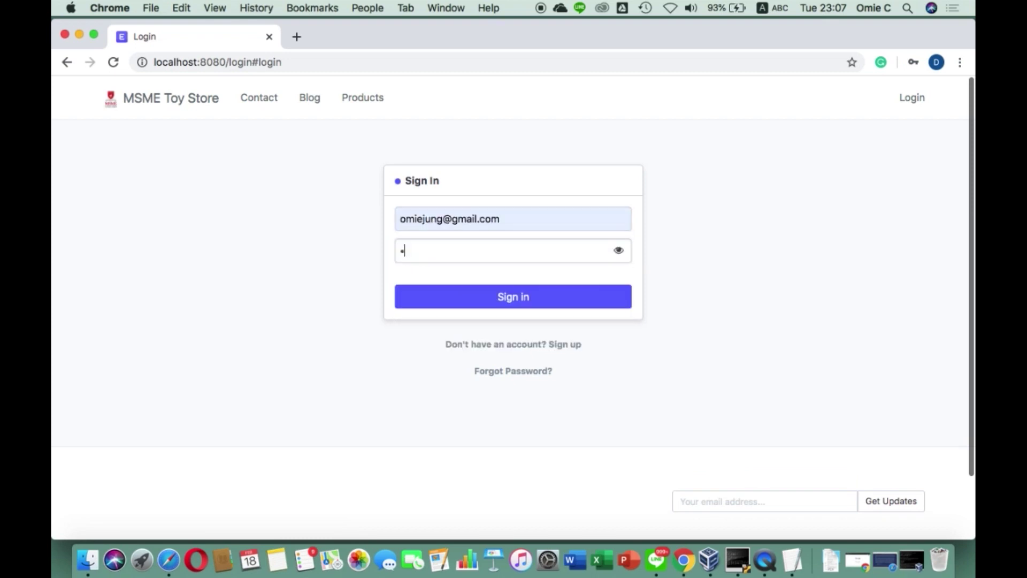
{"action": "key", "text": "Return"}
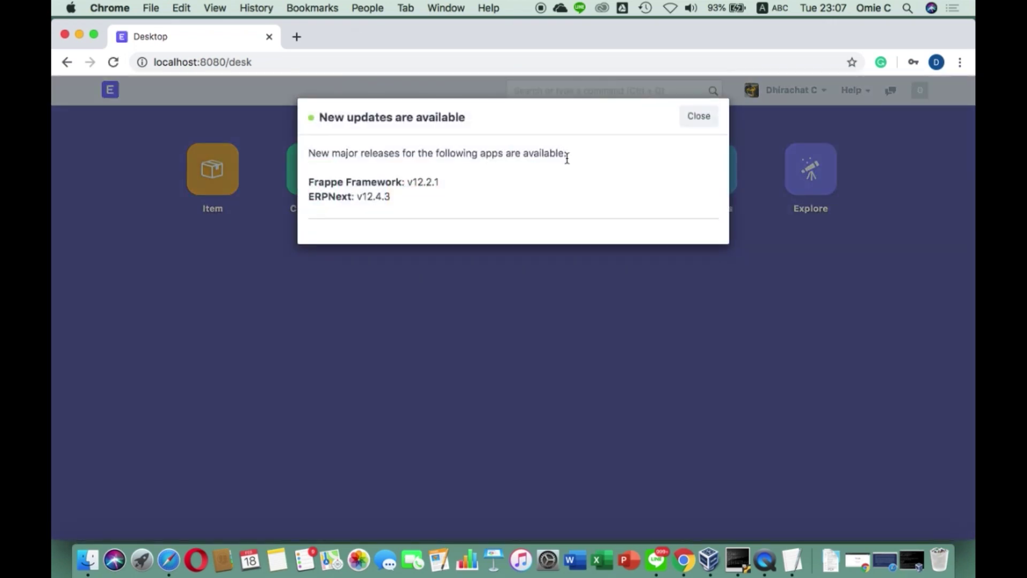
Dismiss the Frappe/ERPNext updates notice and open the Bank list by searching 'Bank'.
{"action": "left_click", "coordinate": [705, 119]}
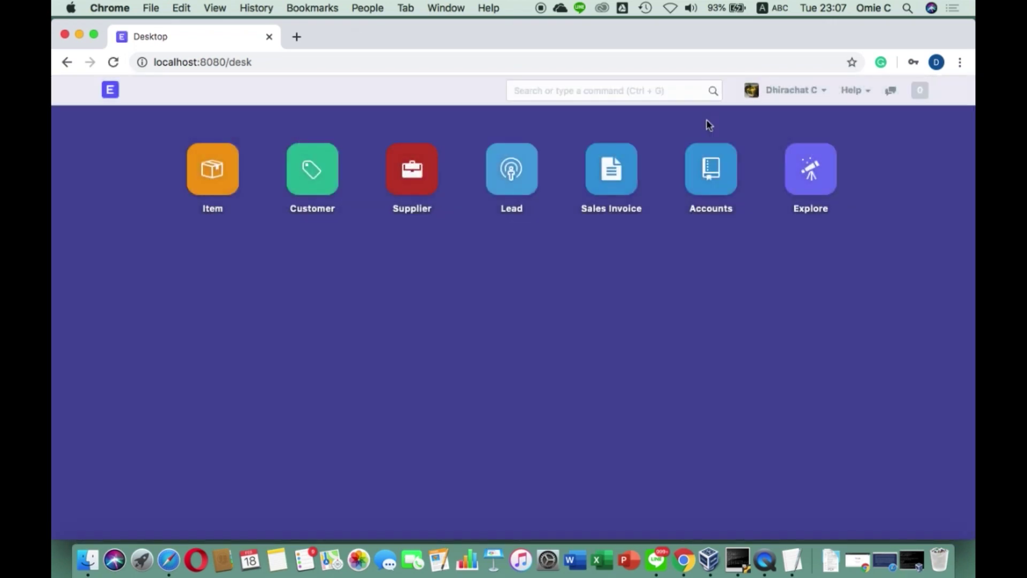
{"action": "left_click", "coordinate": [600, 92]}
{"action": "type", "text": "Bank"}
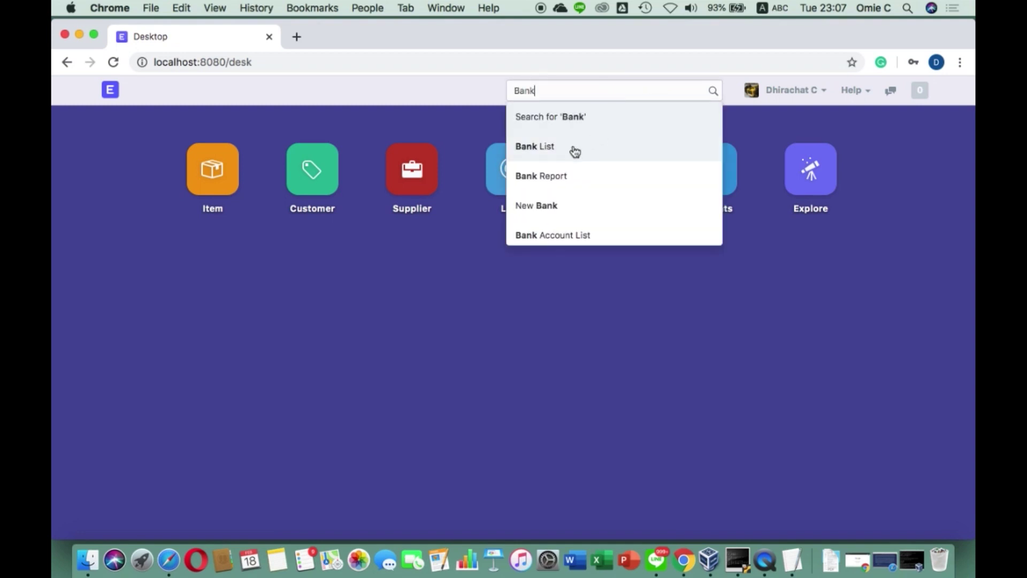
{"action": "left_click", "coordinate": [556, 152]}
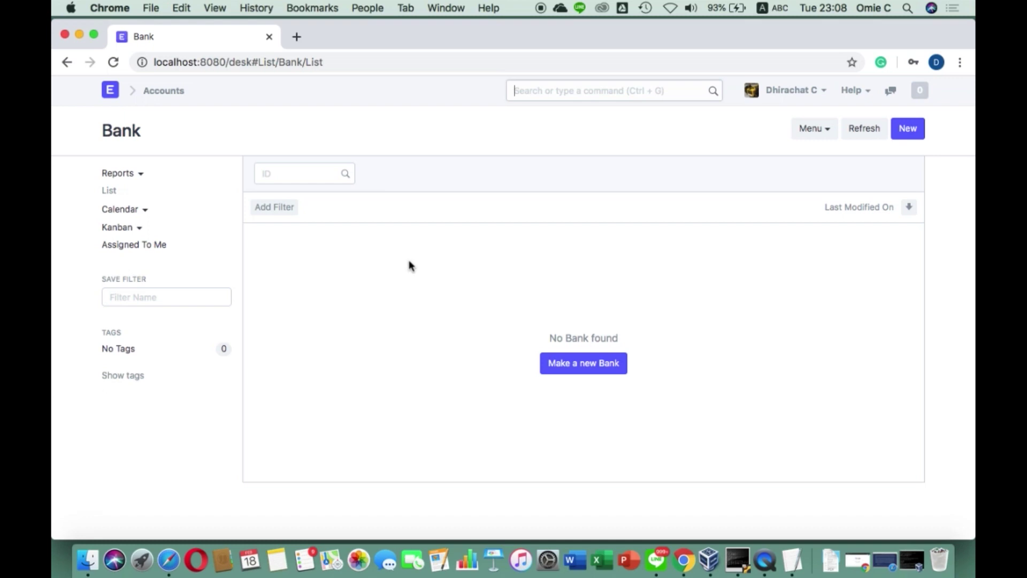
Create a new Bank with Bank Name BAY and save it.
{"action": "left_click", "coordinate": [587, 368]}
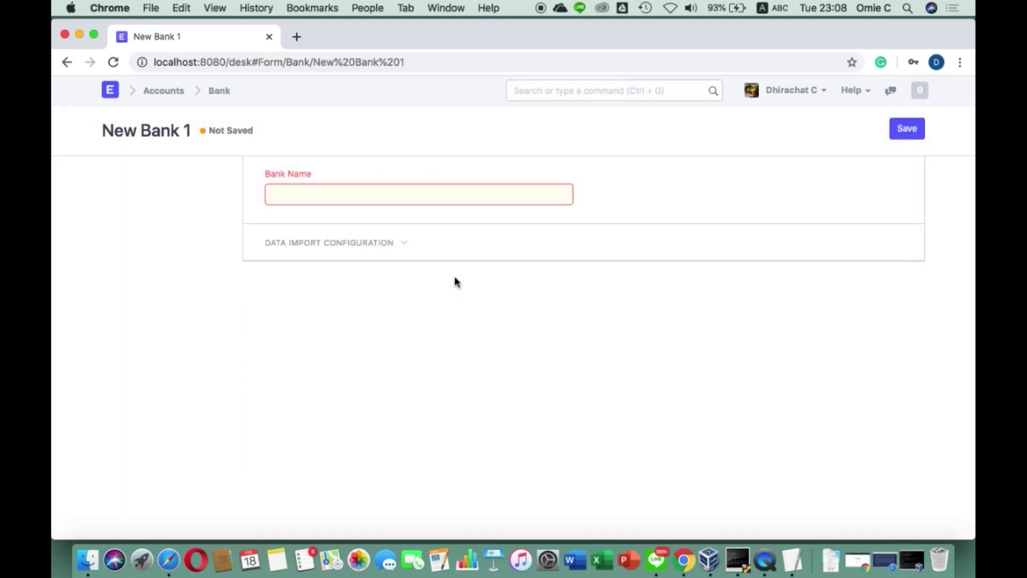
{"action": "left_click", "coordinate": [423, 196]}
{"action": "type", "text": "BAY"}
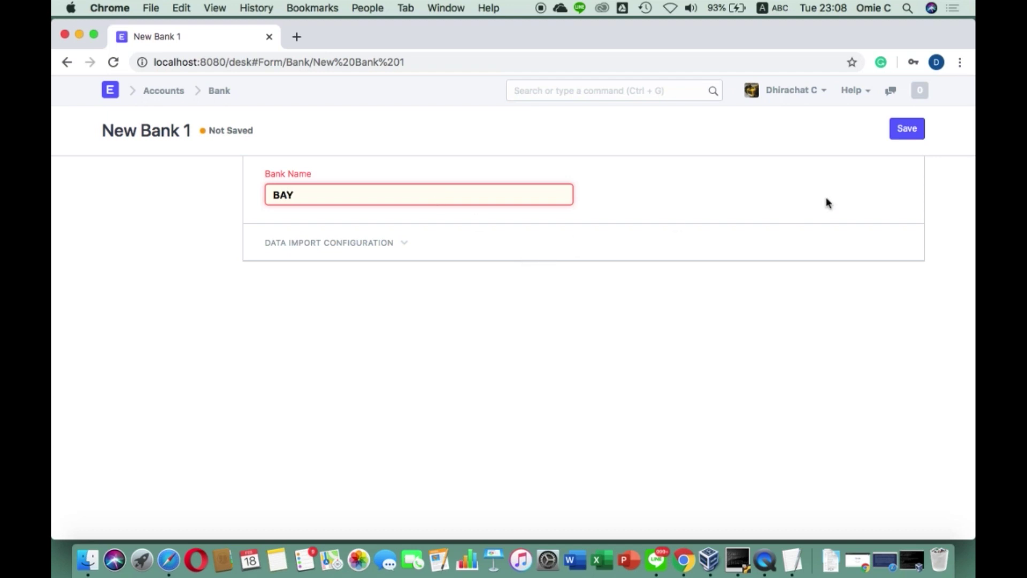
{"action": "left_click", "coordinate": [908, 136]}
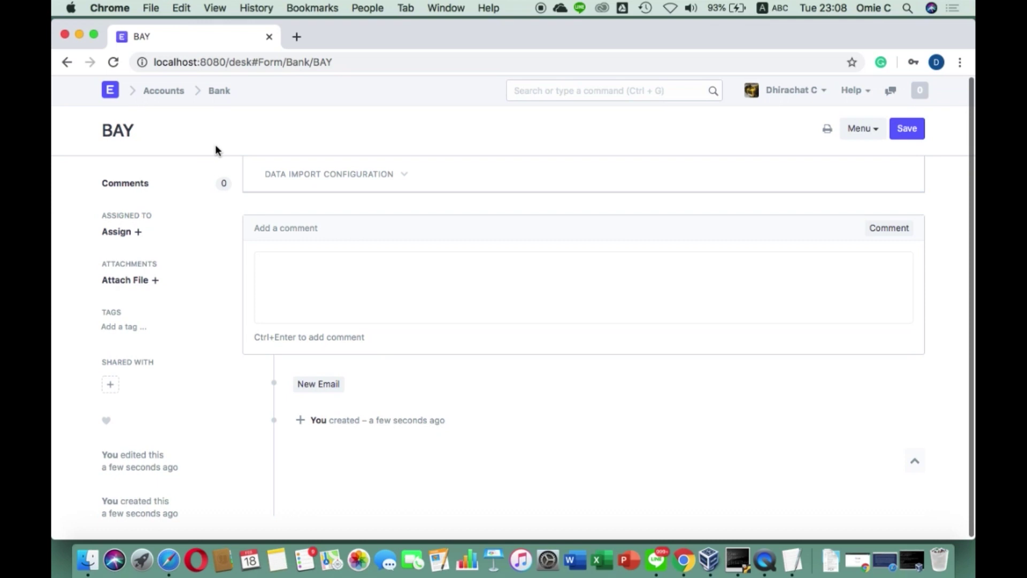
Search 'Bank Account' to open the empty Bank Account list, checking the bank details in the notes.
{"action": "left_click", "coordinate": [619, 92]}
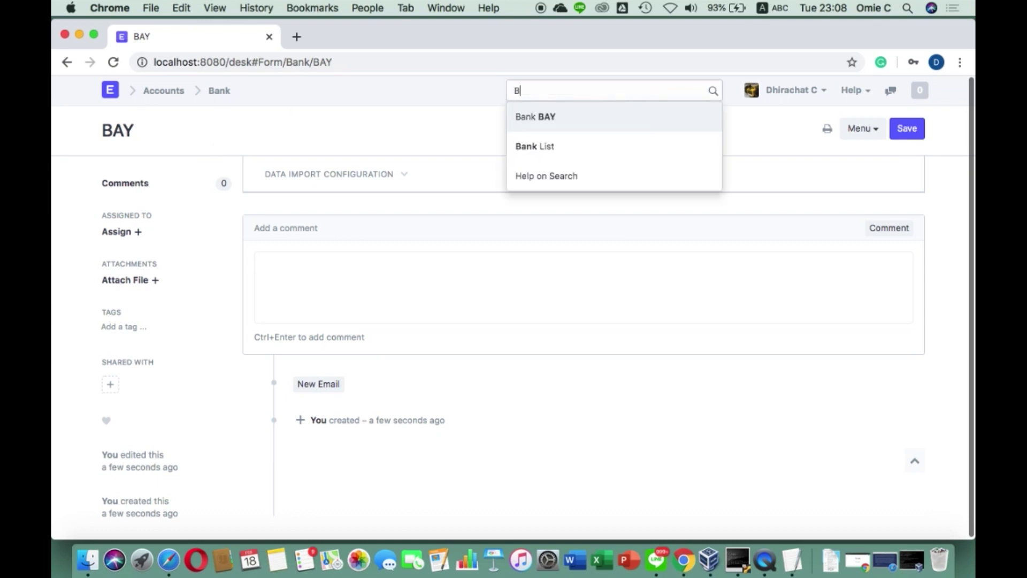
{"action": "type", "text": "BAnk Account"}
{"action": "left_click", "coordinate": [579, 145]}
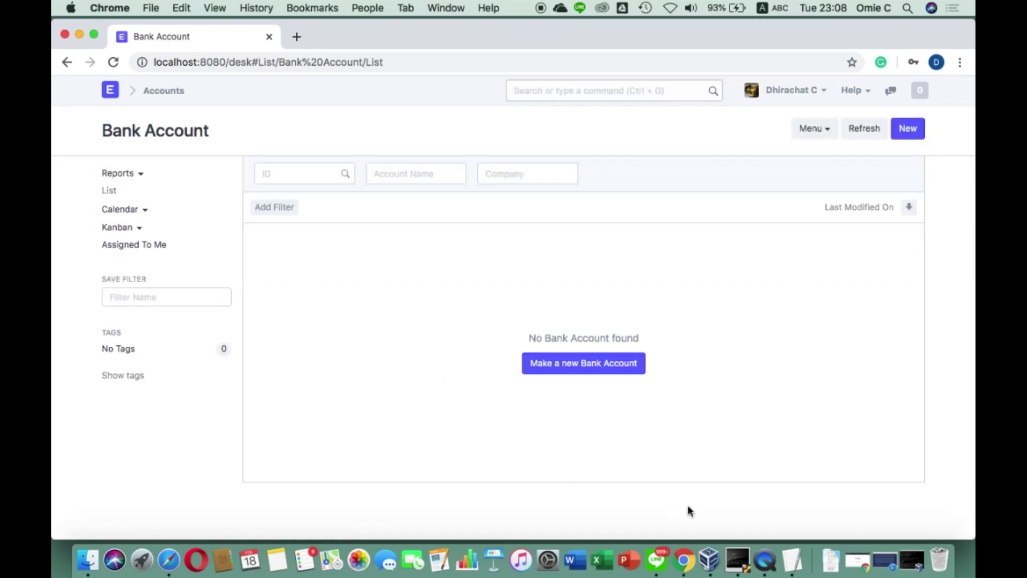
{"action": "left_click", "coordinate": [793, 560]}
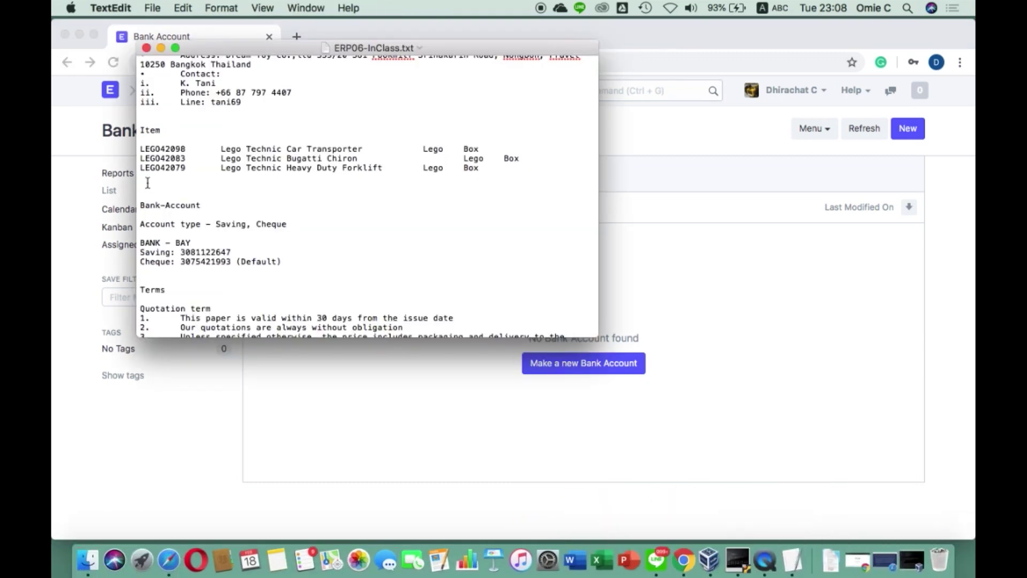
{"action": "scroll", "coordinate": [212, 217], "scroll_direction": "down", "scroll_amount": 5}
{"action": "scroll", "coordinate": [209, 217], "scroll_direction": "up", "scroll_amount": 3}
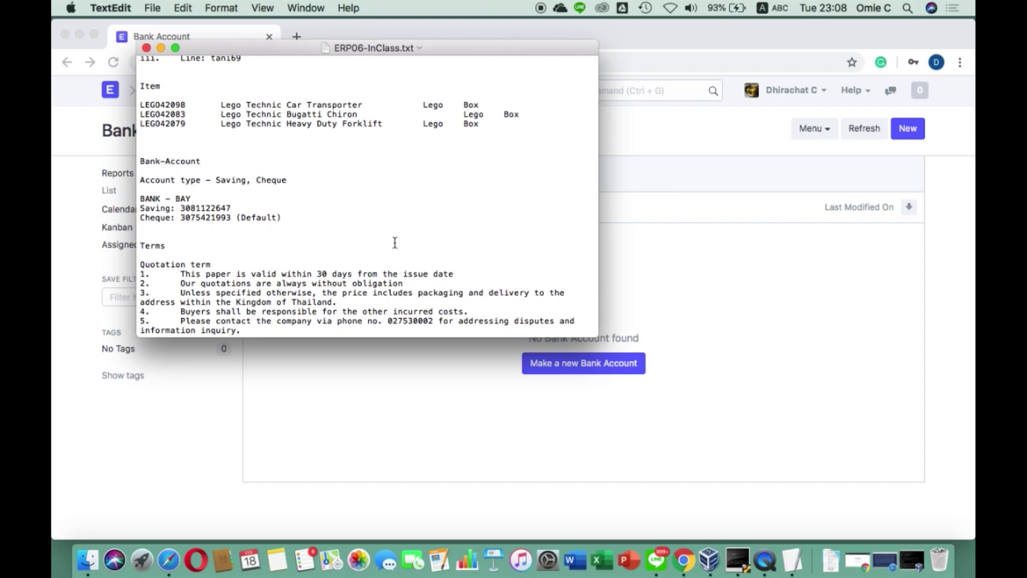
{"action": "left_click", "coordinate": [632, 221]}
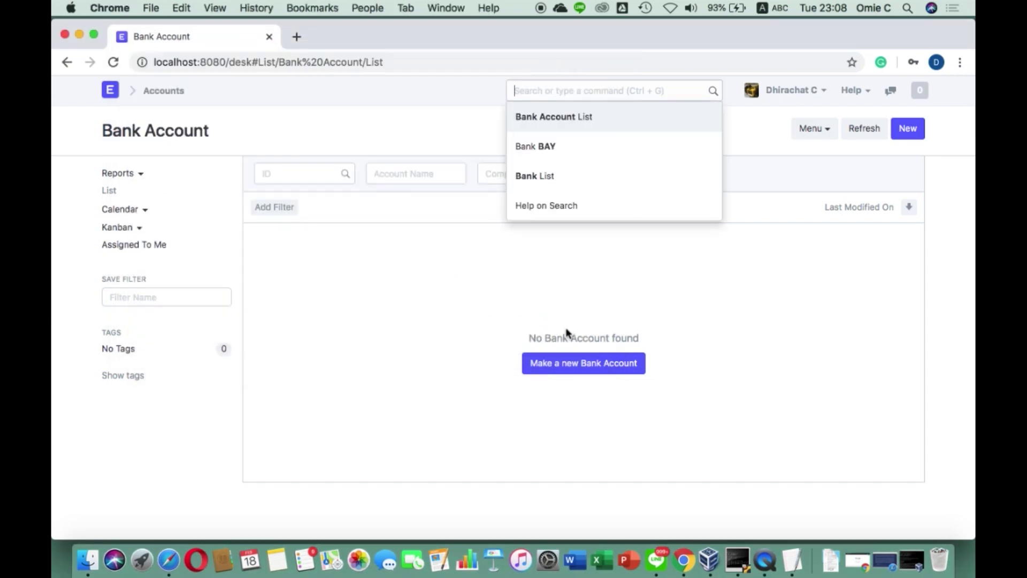
Start a new Bank Account with Account Name BAY.
{"action": "left_click", "coordinate": [555, 361]}
{"action": "left_click", "coordinate": [332, 188]}
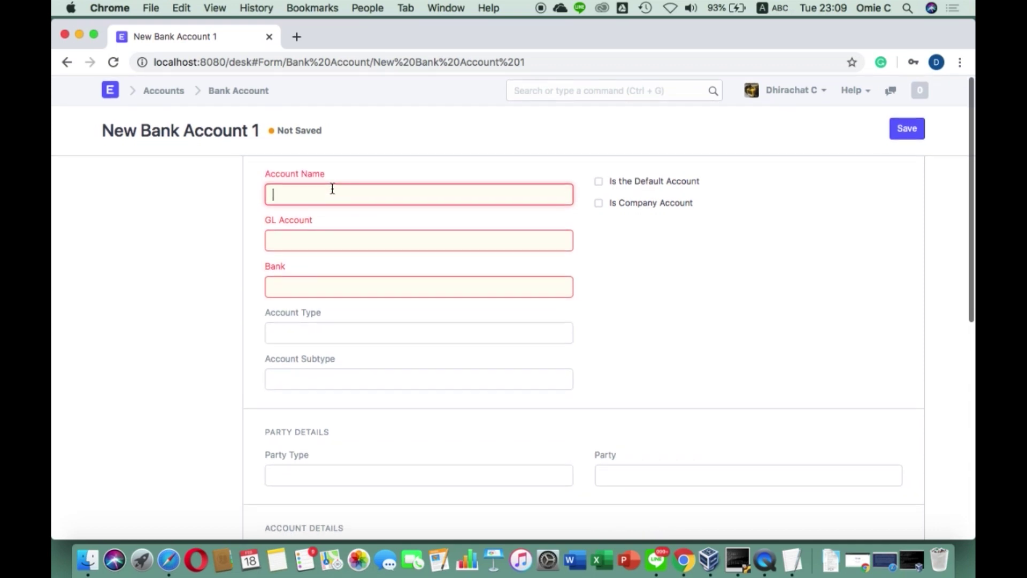
{"action": "type", "text": "BAY"}
Copy the BAY savings account number from the notes and append it to the Account Name.
{"action": "left_click", "coordinate": [793, 559]}
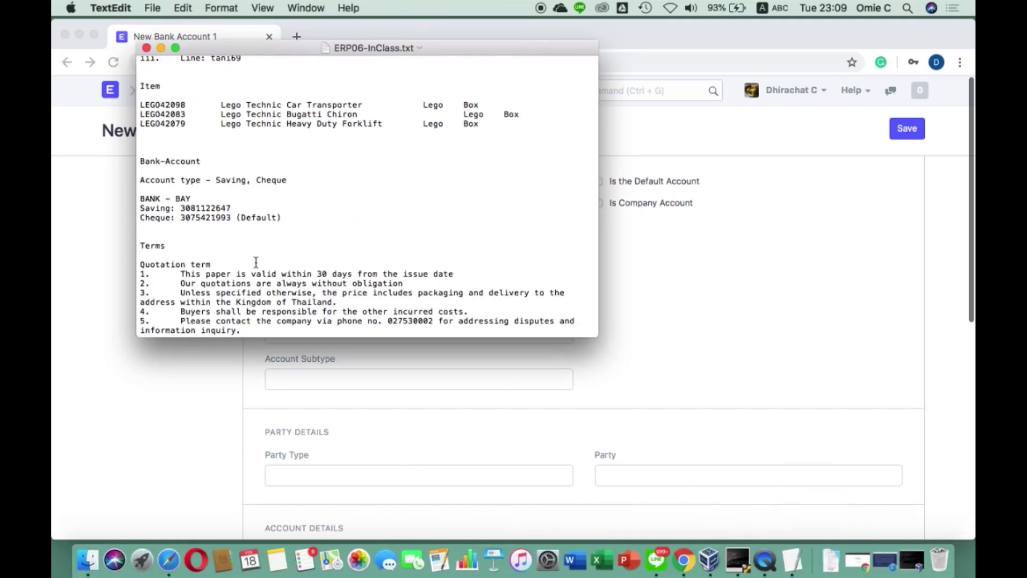
{"action": "left_click_drag", "start_coordinate": [235, 208], "coordinate": [174, 205]}
{"action": "key", "text": "super+c"}
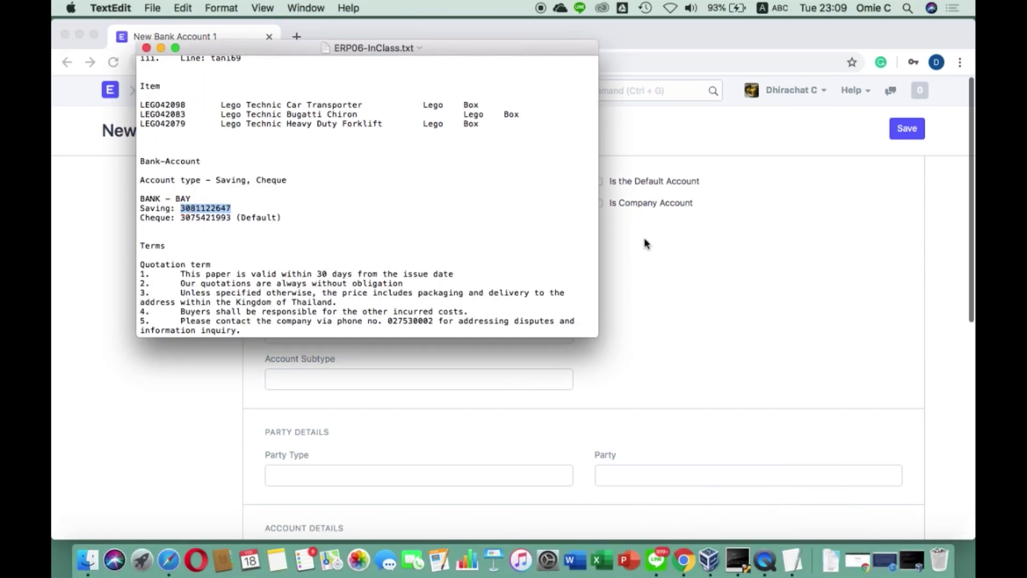
{"action": "left_click", "coordinate": [481, 190]}
{"action": "key", "text": "super+v"}
{"action": "left_click", "coordinate": [342, 240]}
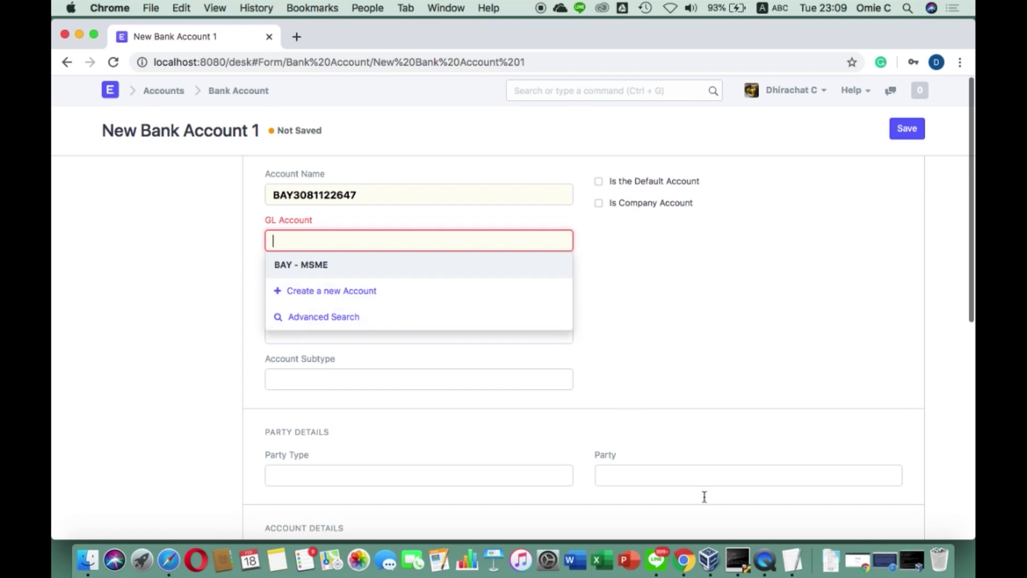
{"action": "left_click", "coordinate": [786, 560]}
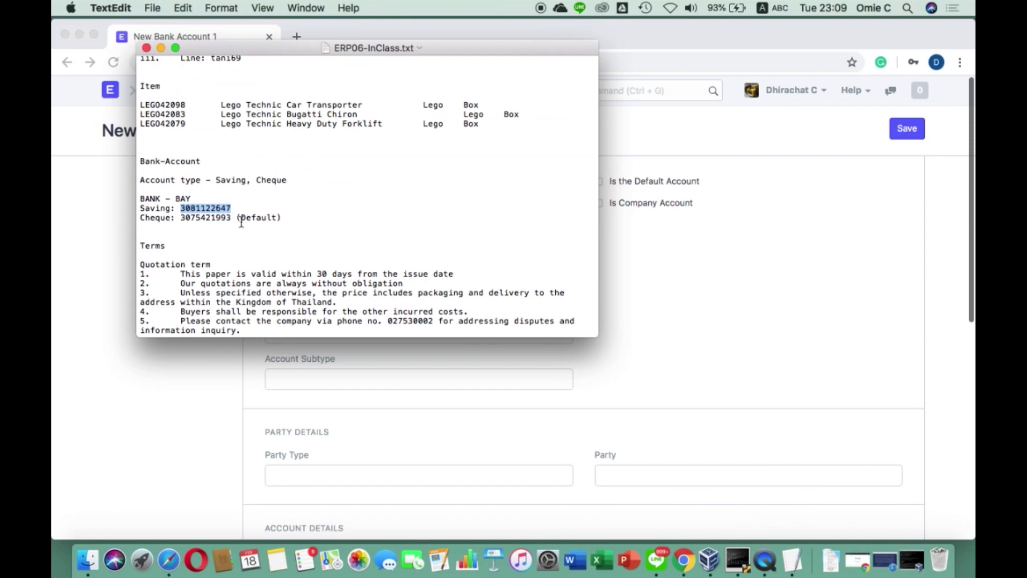
{"action": "left_click", "coordinate": [704, 307]}
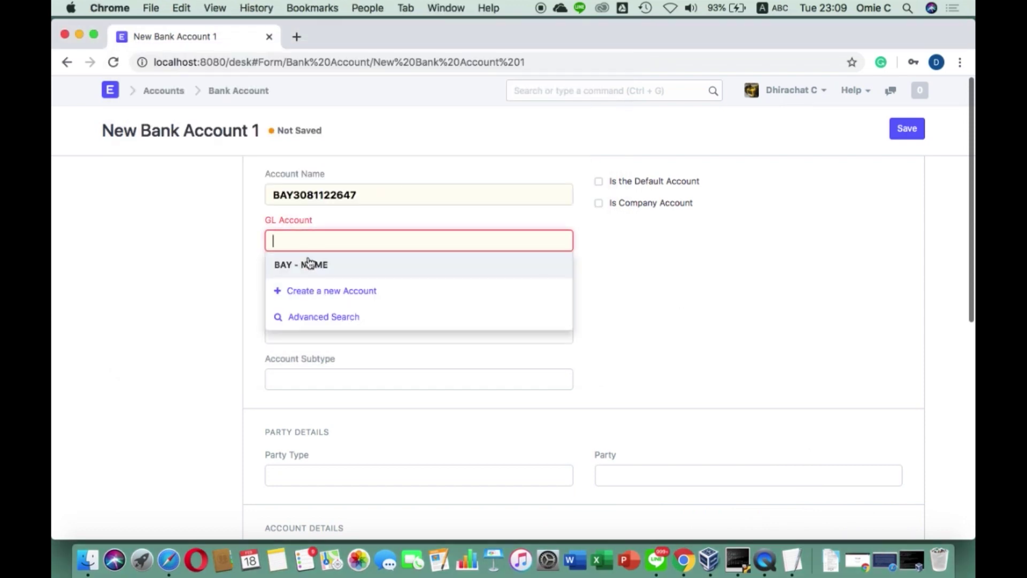
{"action": "right_click", "coordinate": [358, 291]}
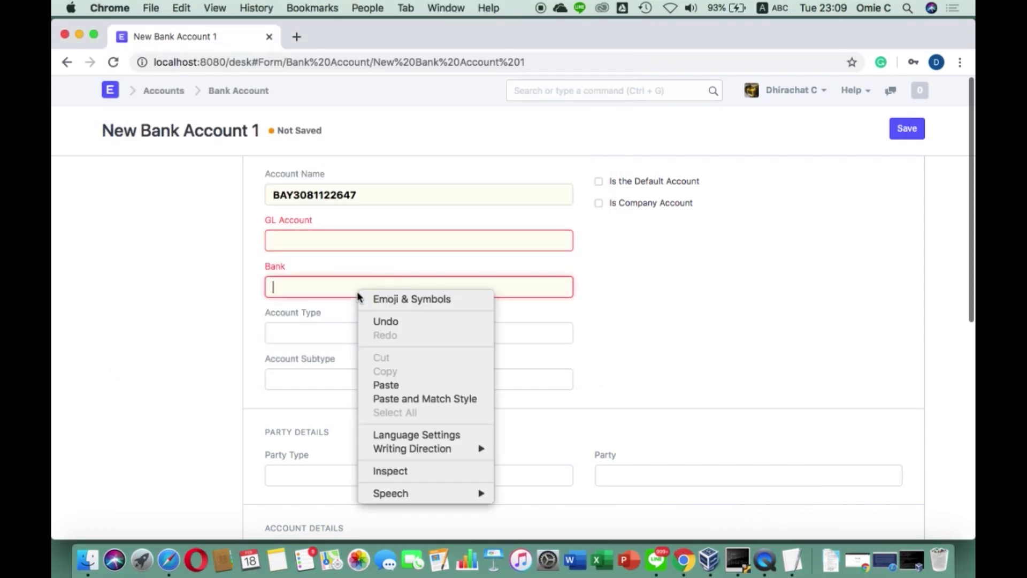
{"action": "left_click", "coordinate": [373, 244]}
{"action": "left_click", "coordinate": [353, 245]}
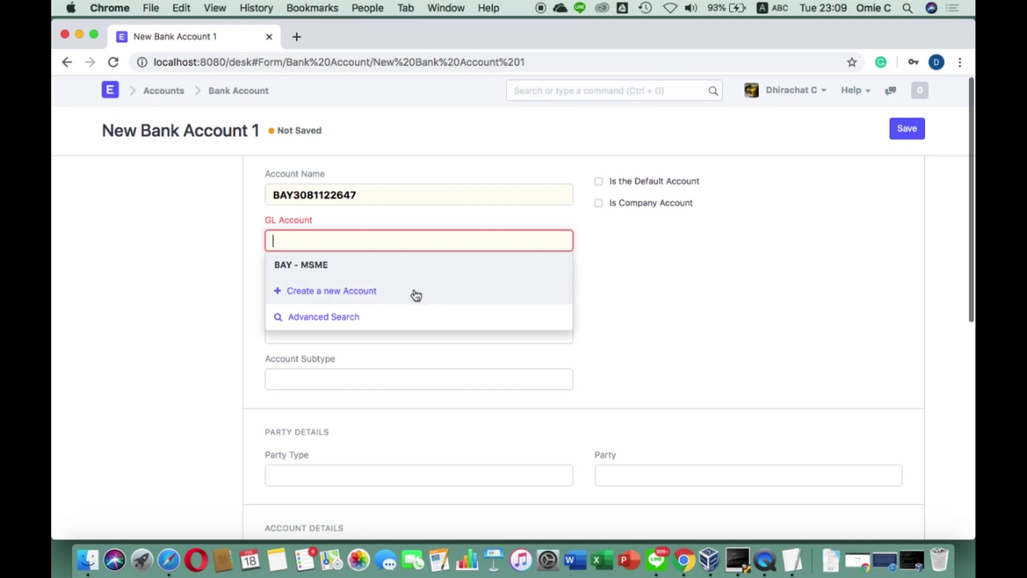
{"action": "left_click", "coordinate": [358, 294]}
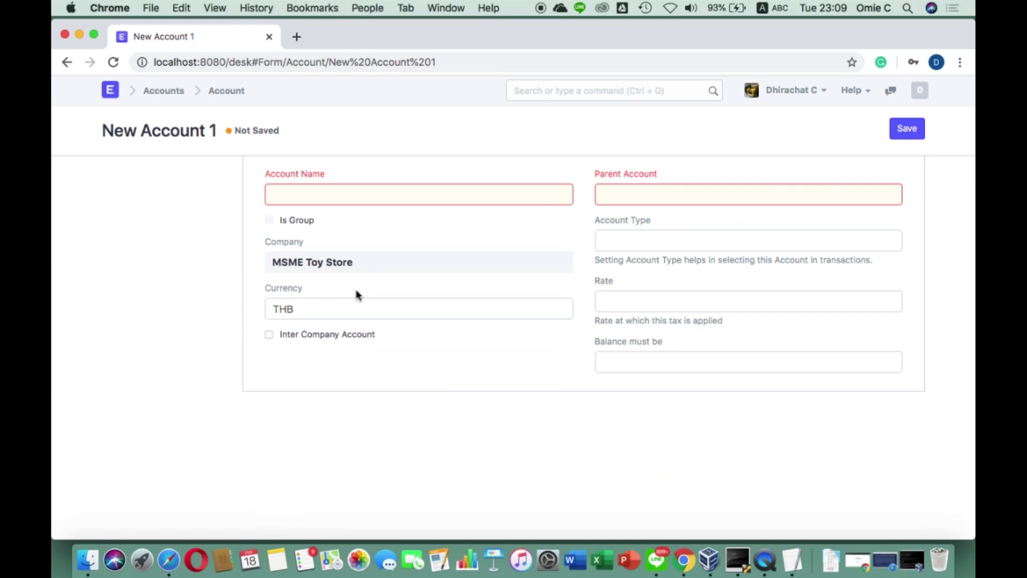
Create the BAY-Saving account under parent Bank Accounts - MSME, leave account type unset, and save.
{"action": "left_click", "coordinate": [377, 196]}
{"action": "type", "text": "BAY-Saving"}
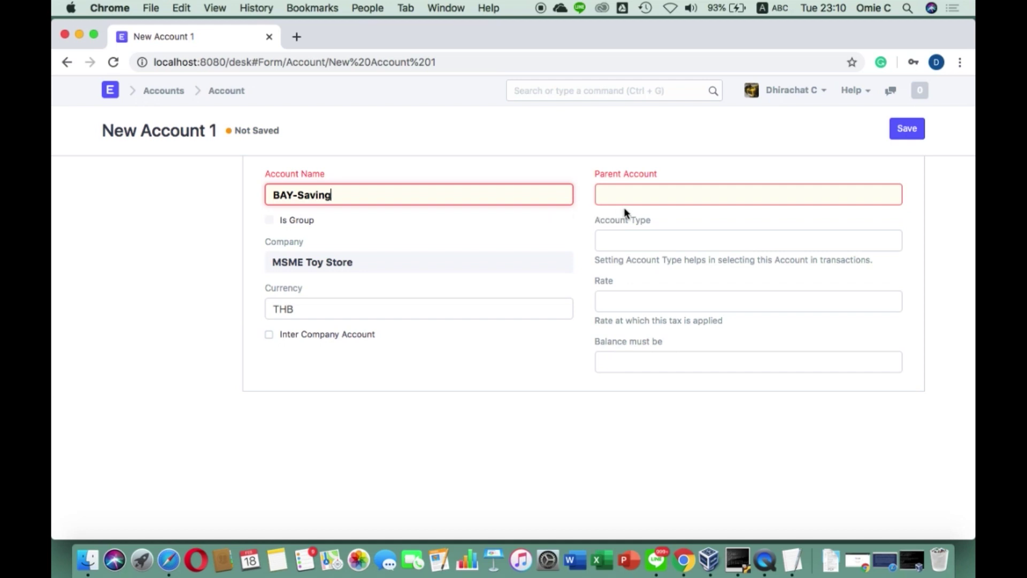
{"action": "left_click", "coordinate": [634, 195]}
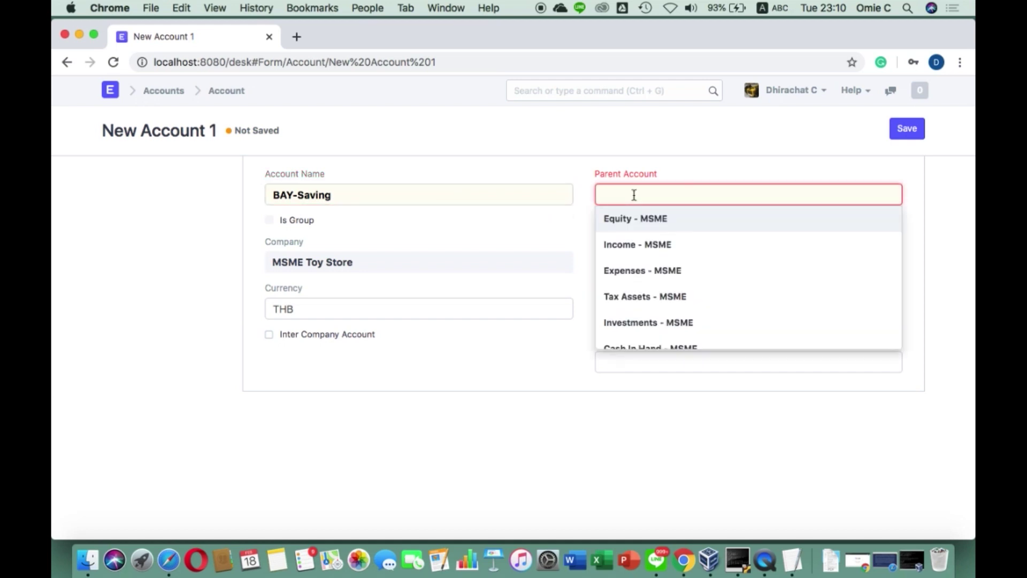
{"action": "scroll", "coordinate": [637, 285], "scroll_direction": "down", "scroll_amount": 2}
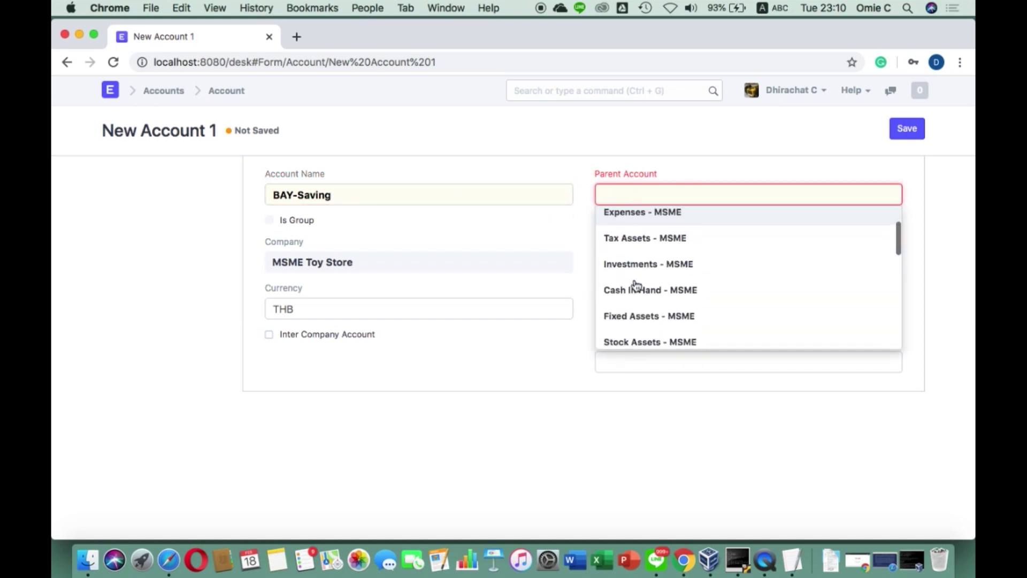
{"action": "scroll", "coordinate": [636, 285], "scroll_direction": "down", "scroll_amount": 3}
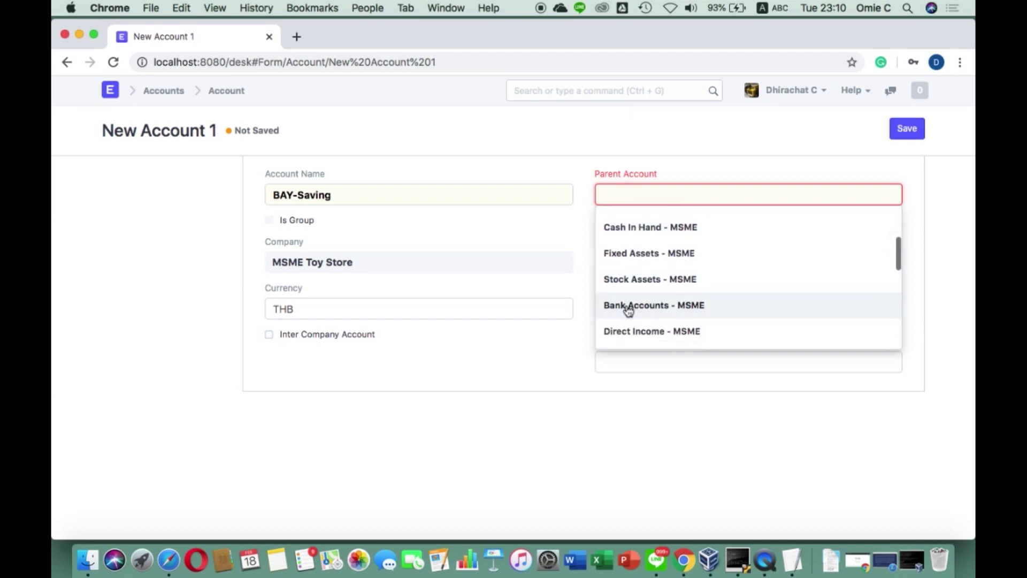
{"action": "left_click", "coordinate": [628, 309]}
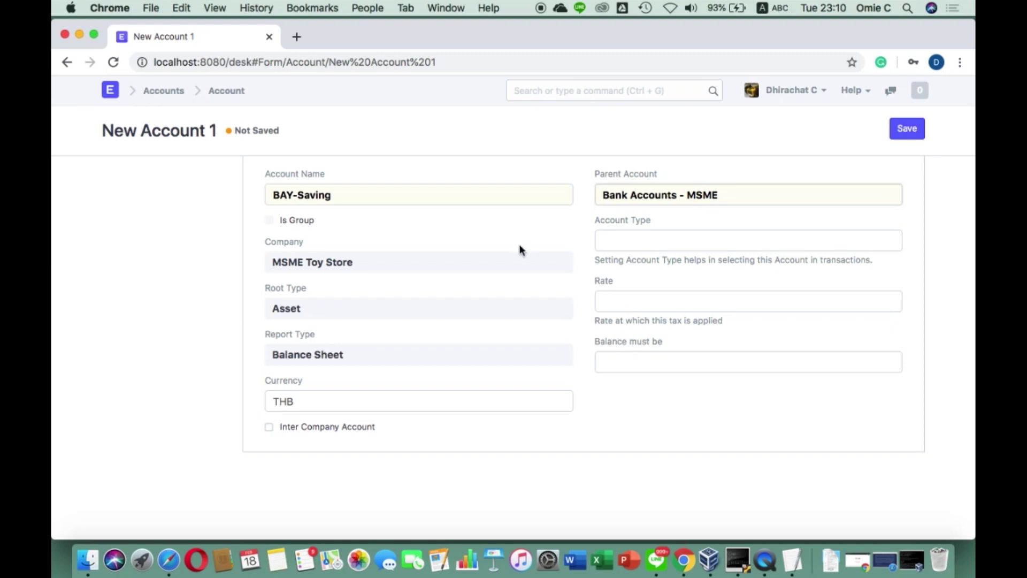
{"action": "left_click", "coordinate": [620, 238]}
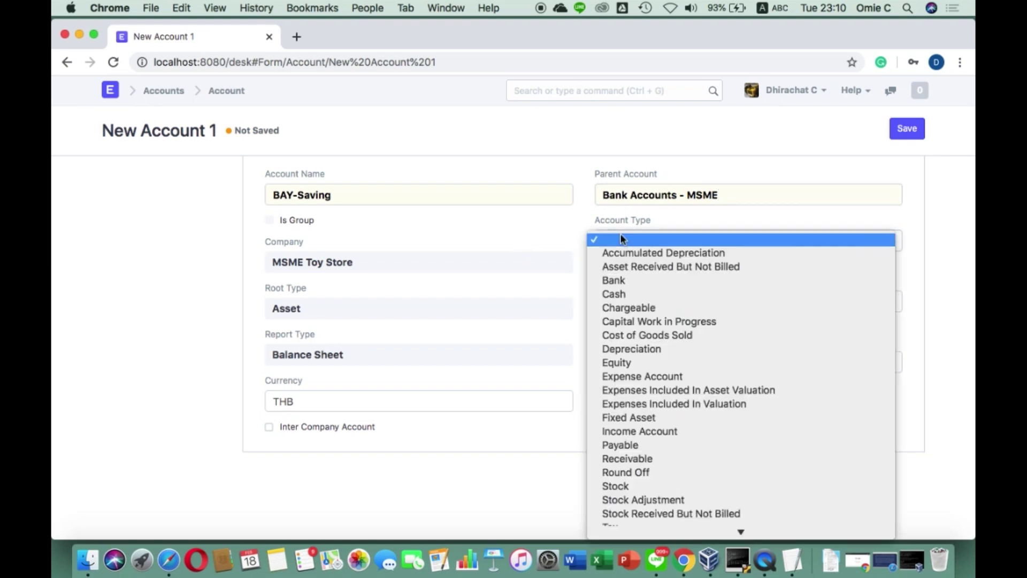
{"action": "scroll", "coordinate": [630, 334], "scroll_direction": "down", "scroll_amount": 1}
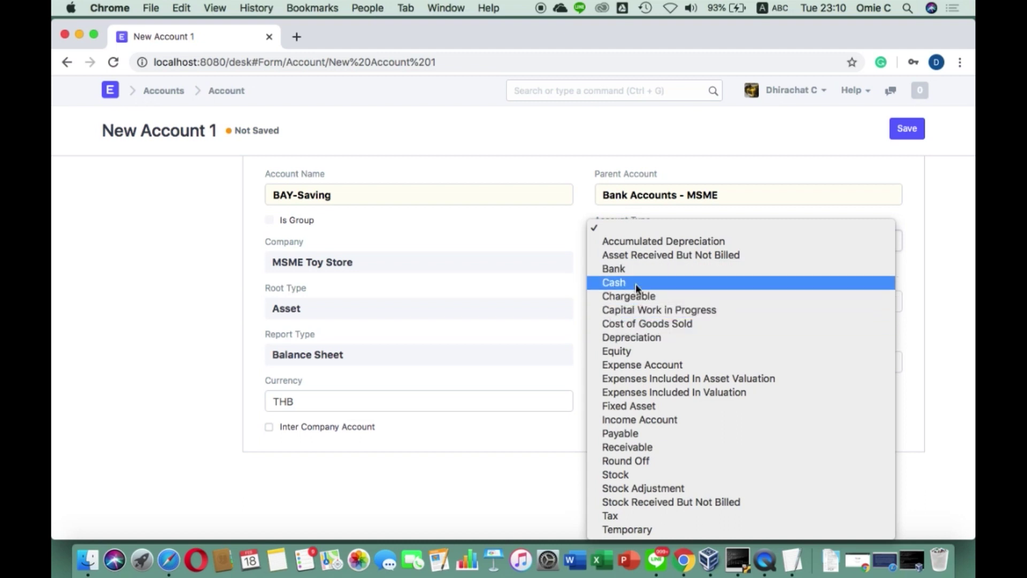
{"action": "left_click", "coordinate": [535, 229]}
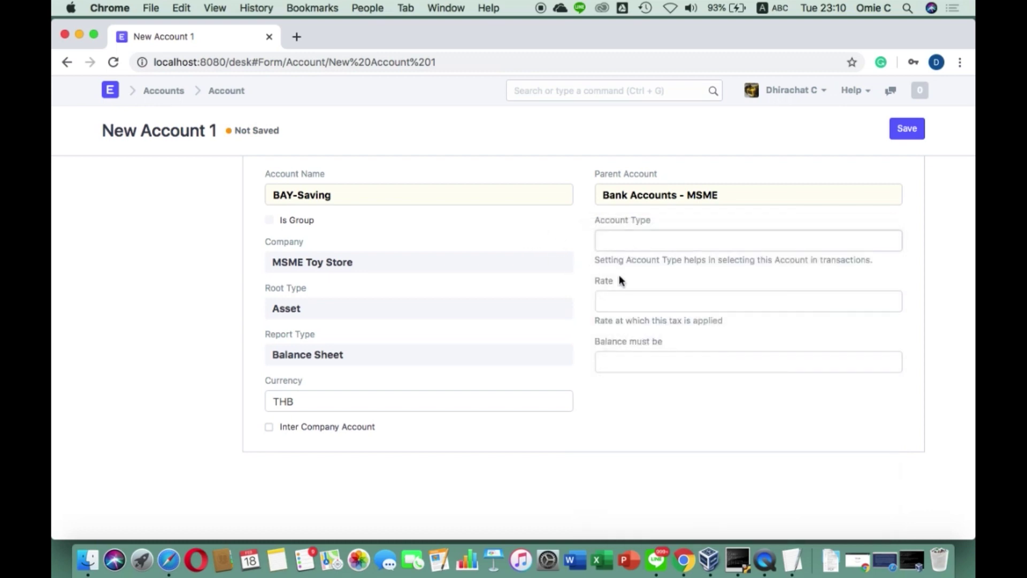
{"action": "left_click", "coordinate": [903, 133]}
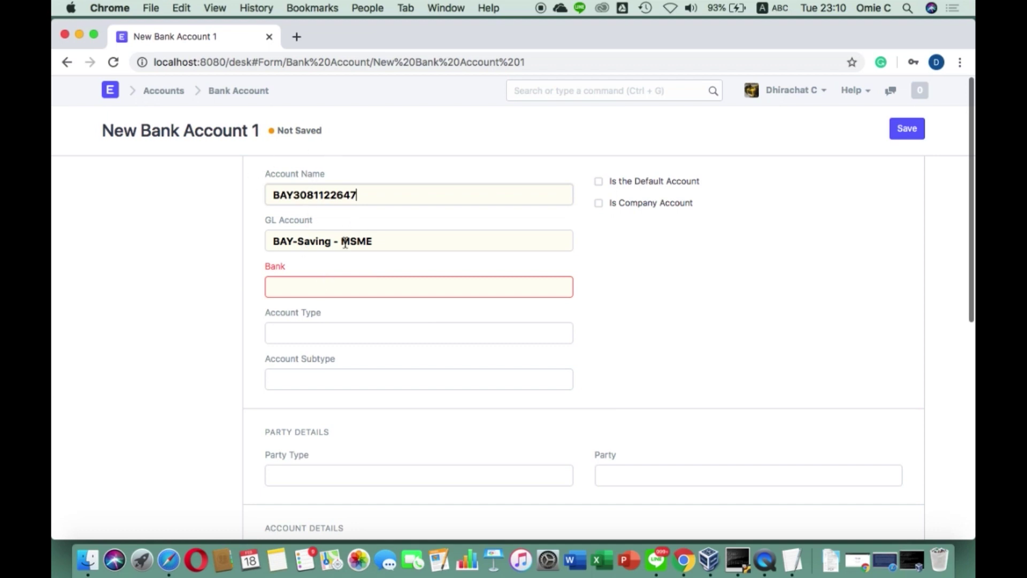
Choose BAY as the bank and create a new Saving account type.
{"action": "left_click", "coordinate": [306, 291]}
{"action": "type", "text": "BAY"}
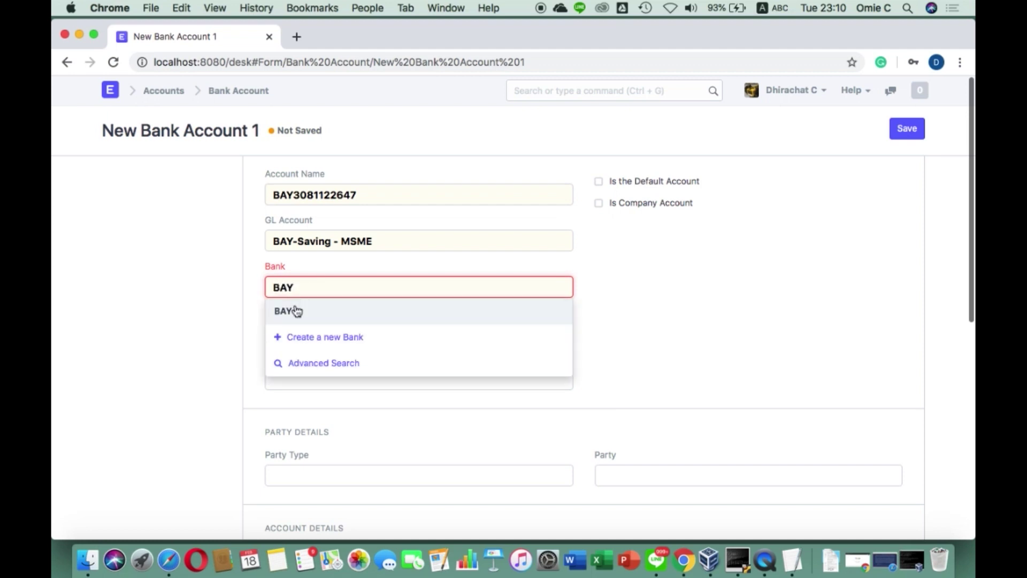
{"action": "left_click", "coordinate": [296, 311]}
{"action": "left_click", "coordinate": [291, 337]}
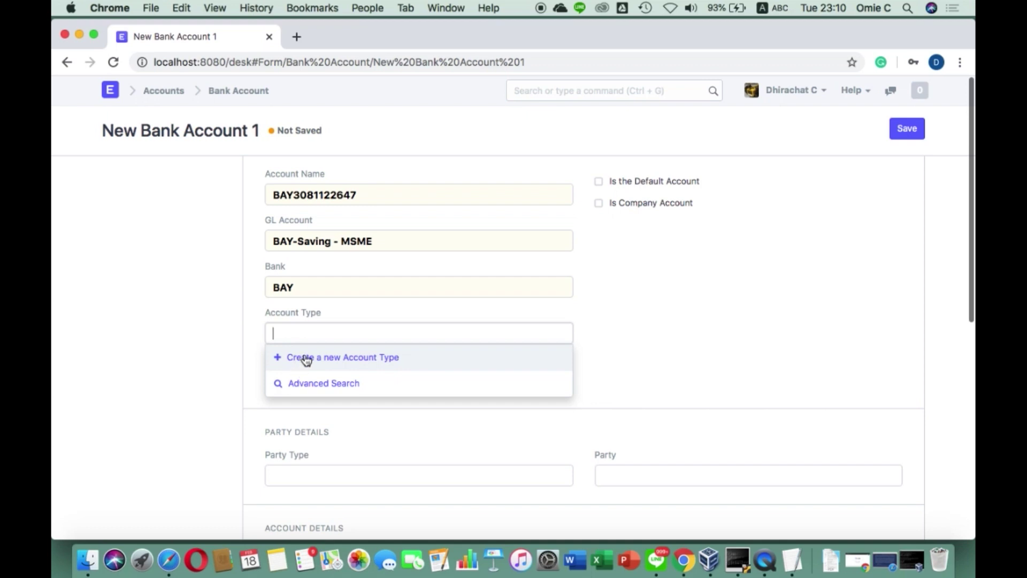
{"action": "left_click", "coordinate": [219, 365]}
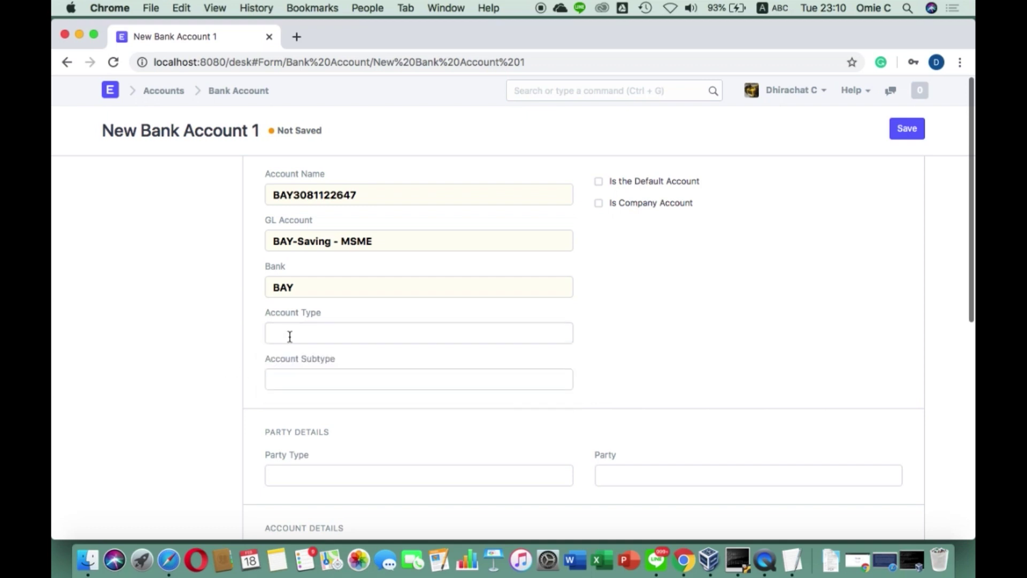
{"action": "scroll", "coordinate": [290, 337], "scroll_direction": "down", "scroll_amount": 3}
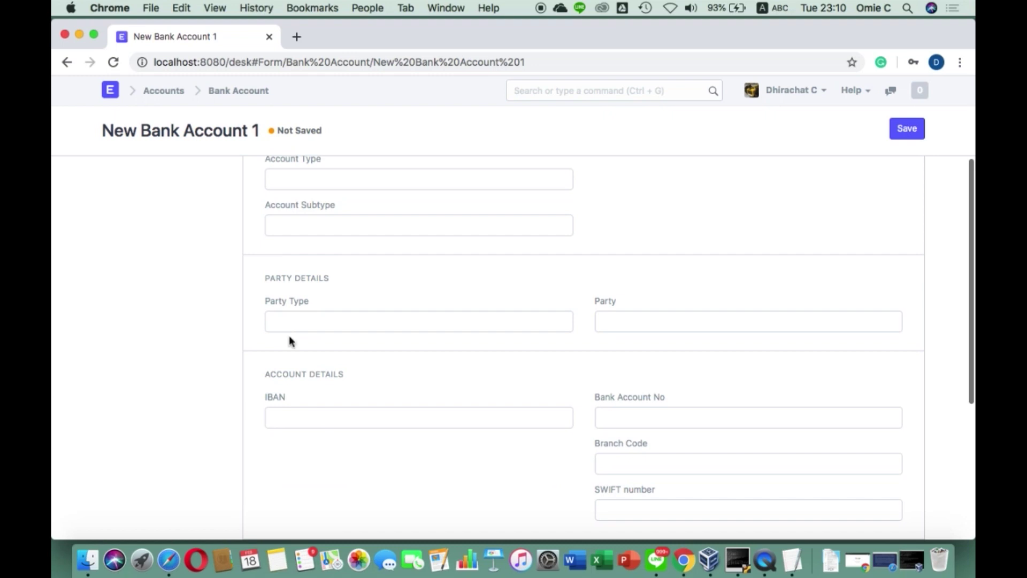
{"action": "scroll", "coordinate": [289, 335], "scroll_direction": "up", "scroll_amount": 3}
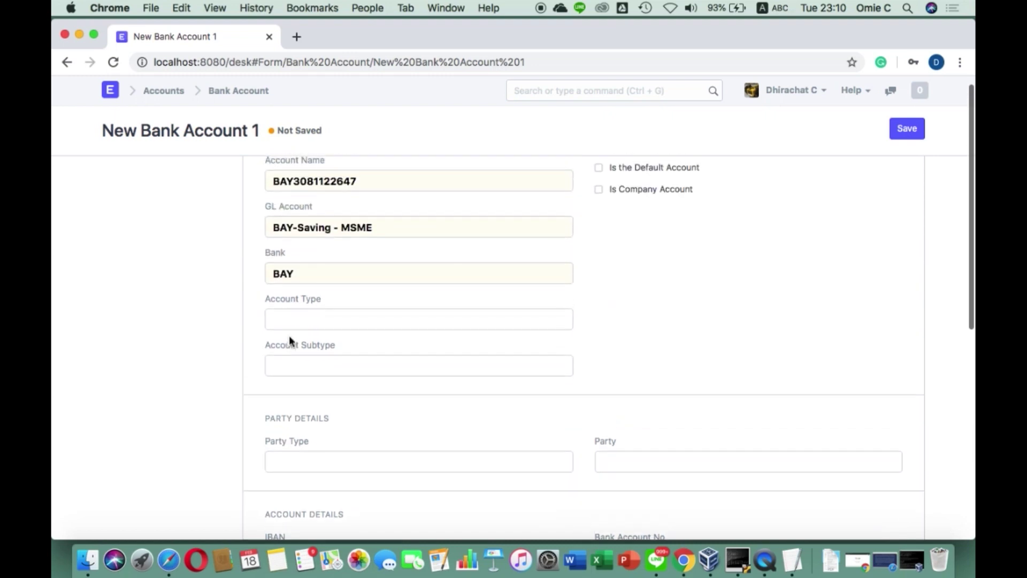
{"action": "left_click", "coordinate": [298, 319]}
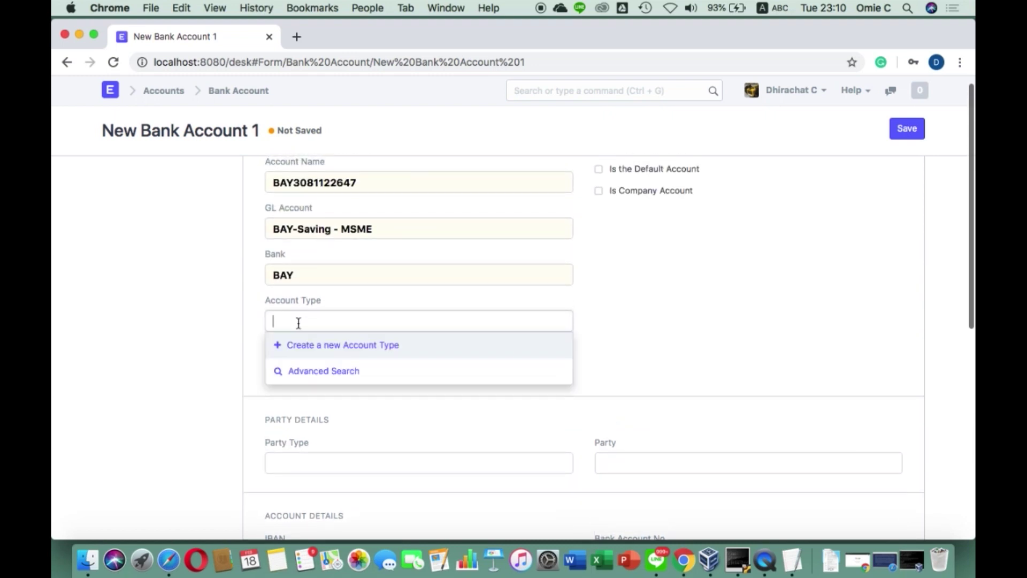
{"action": "left_click", "coordinate": [304, 344]}
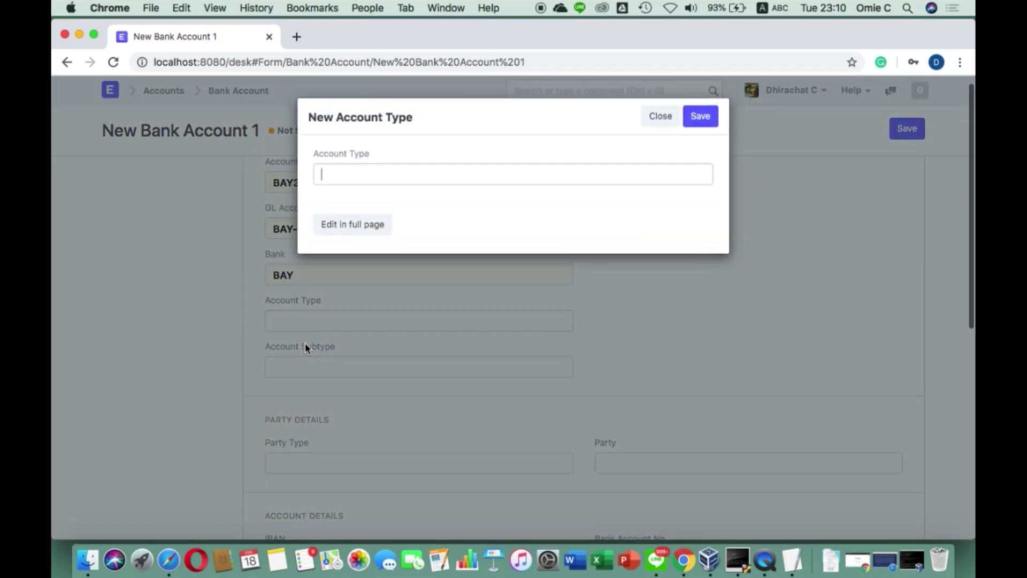
{"action": "type", "text": "Saving"}
{"action": "left_click", "coordinate": [699, 118]}
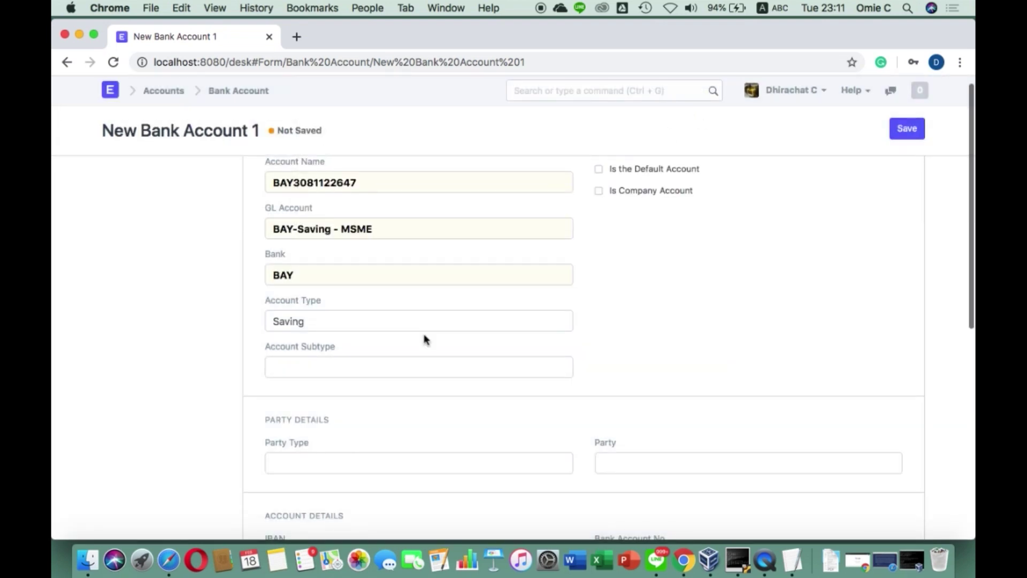
Save the BAY bank account and return to the Bank Account list.
{"action": "scroll", "coordinate": [425, 340], "scroll_direction": "up", "scroll_amount": 1}
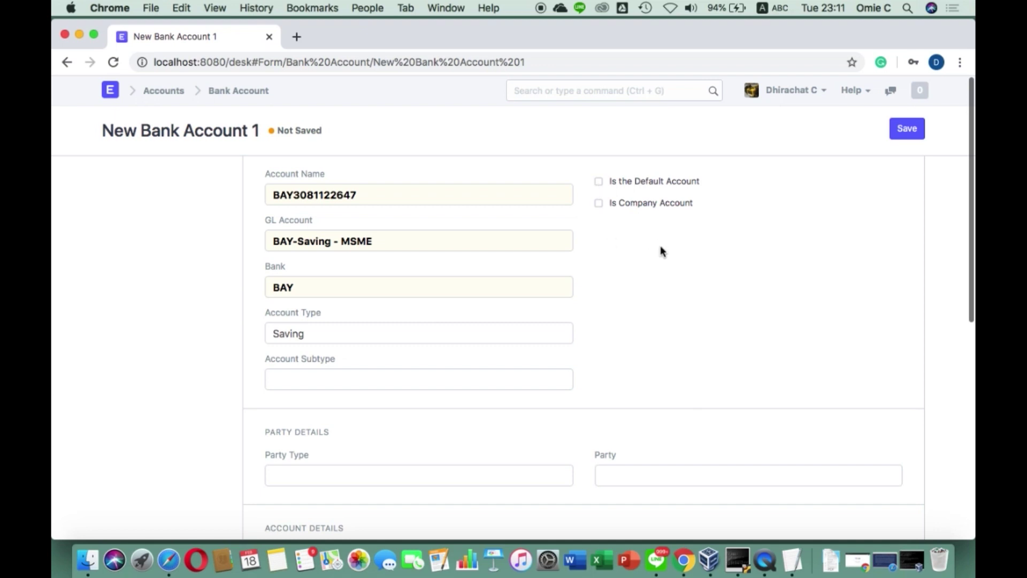
{"action": "scroll", "coordinate": [660, 249], "scroll_direction": "down", "scroll_amount": 3}
{"action": "scroll", "coordinate": [661, 250], "scroll_direction": "up", "scroll_amount": 3}
{"action": "scroll", "coordinate": [656, 310], "scroll_direction": "down", "scroll_amount": 4}
{"action": "scroll", "coordinate": [658, 305], "scroll_direction": "up", "scroll_amount": 4}
{"action": "left_click", "coordinate": [904, 130]}
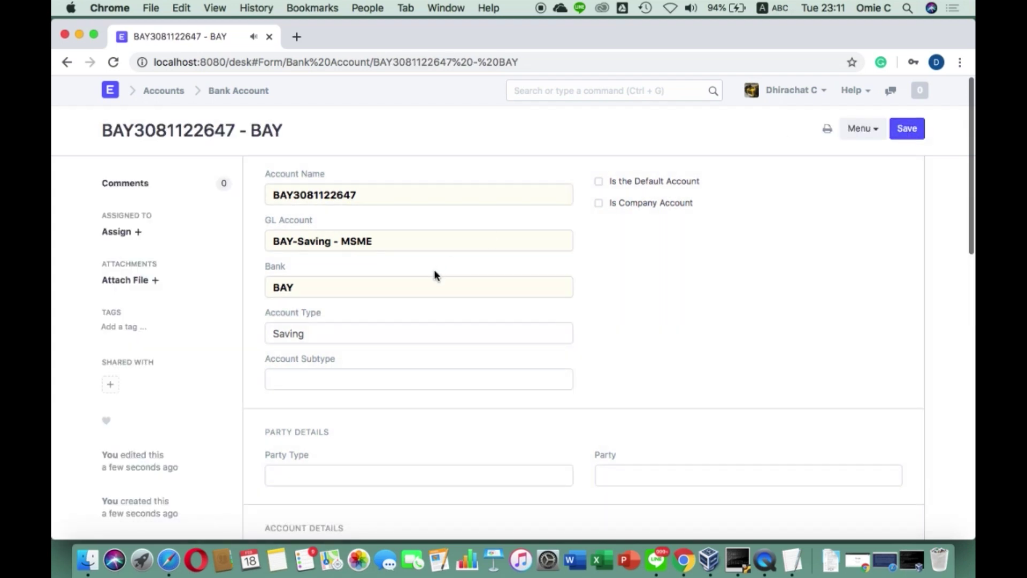
{"action": "left_click", "coordinate": [247, 92]}
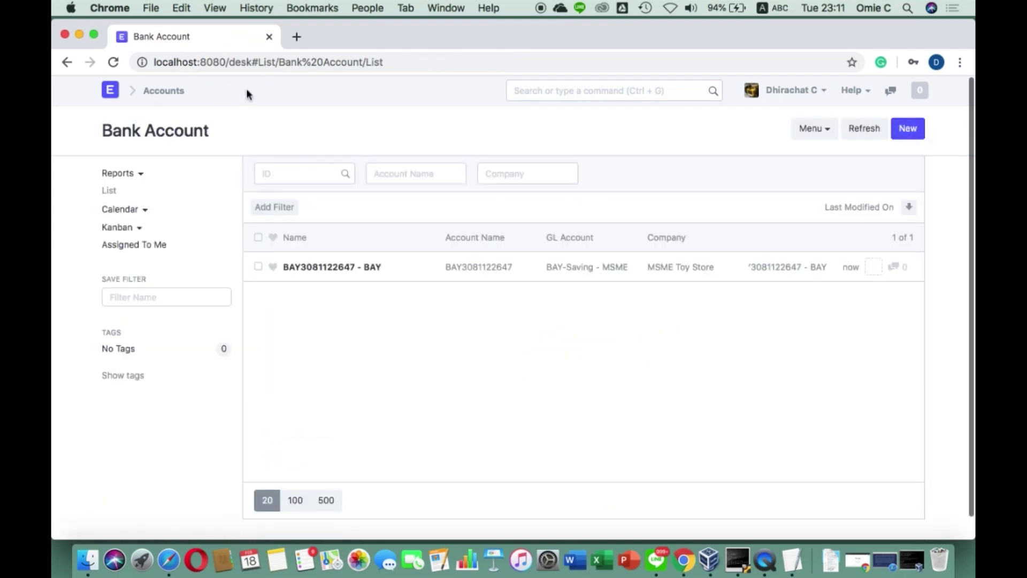
{"action": "left_click", "coordinate": [904, 131]}
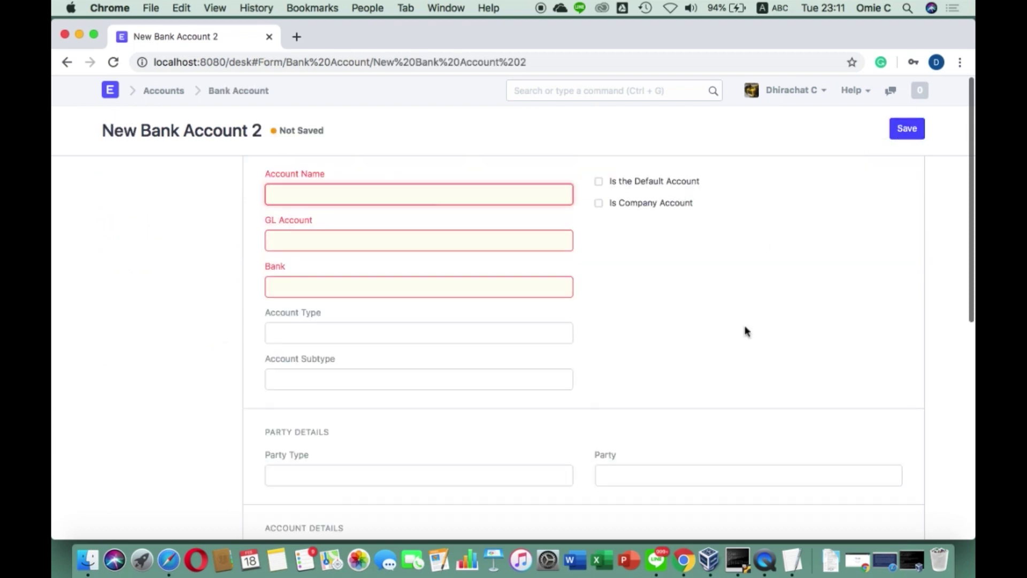
Name the account BAY followed directly by the cheque account number copied from the notes.
{"action": "left_click", "coordinate": [801, 568]}
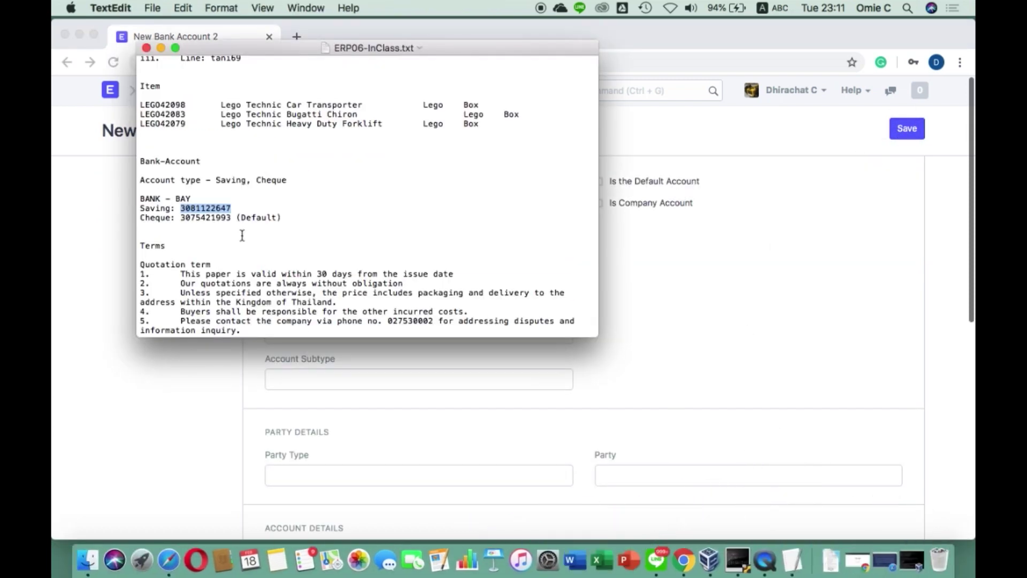
{"action": "double_click", "coordinate": [214, 220]}
{"action": "key", "text": "super+c"}
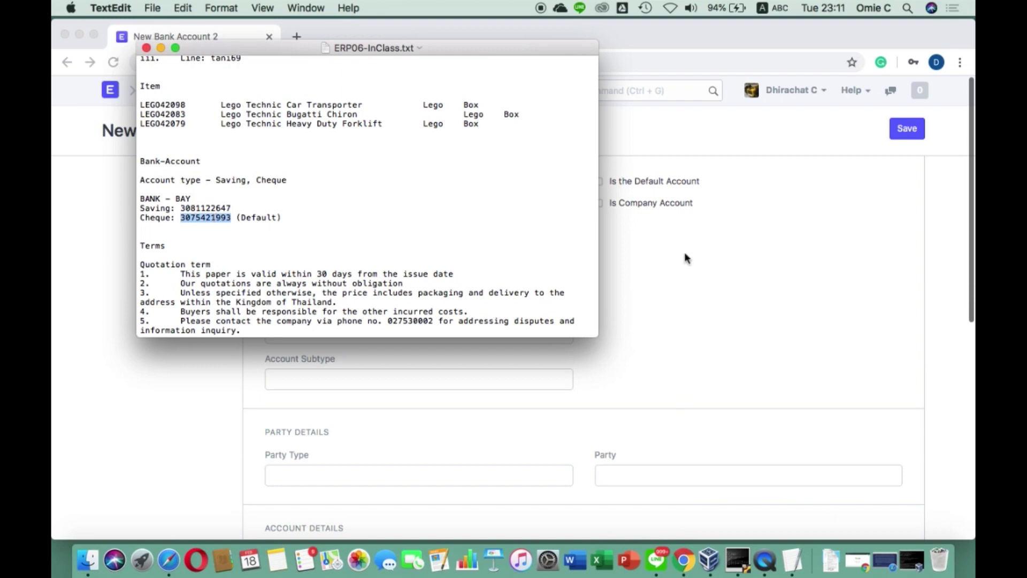
{"action": "left_click", "coordinate": [684, 261]}
{"action": "left_click", "coordinate": [344, 194]}
{"action": "type", "text": "BAY"}
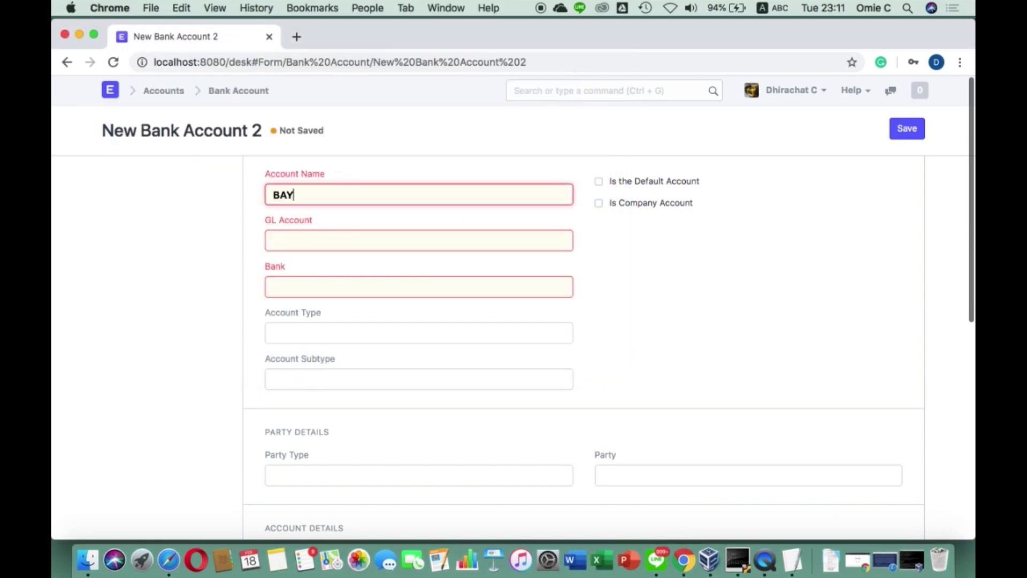
{"action": "key", "text": "super+v"}
{"action": "left_click", "coordinate": [294, 195]}
{"action": "key", "text": "BackSpace"}
Mark it as default and company account, with GL Account BAY - MSME and bank BAY.
{"action": "left_click", "coordinate": [599, 182]}
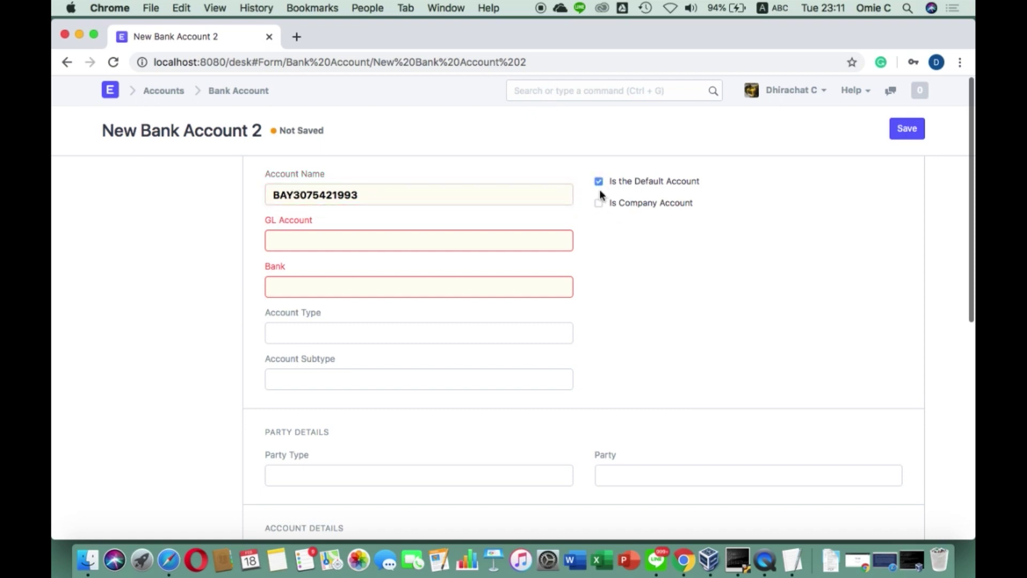
{"action": "left_click", "coordinate": [599, 203]}
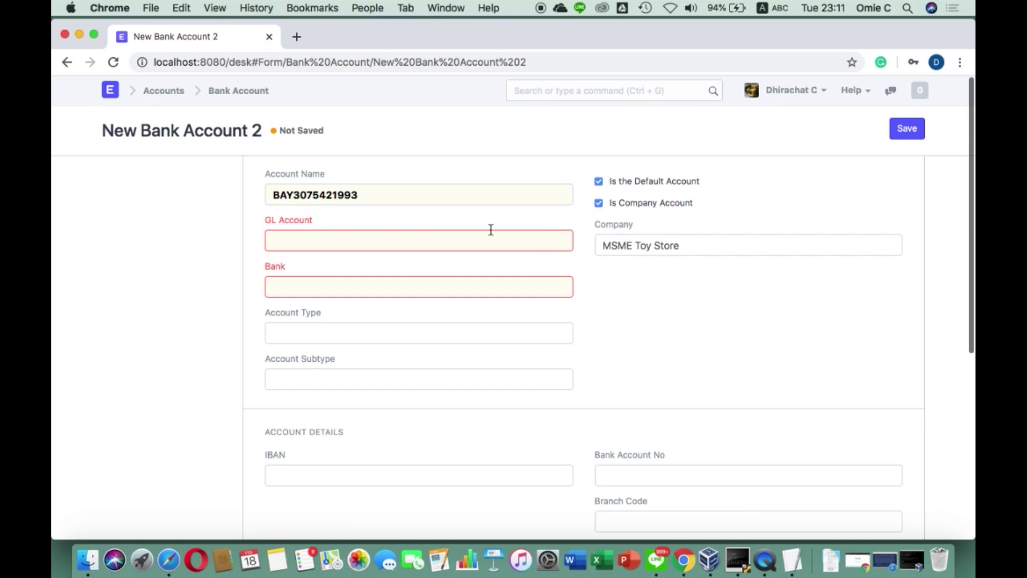
{"action": "left_click", "coordinate": [285, 243]}
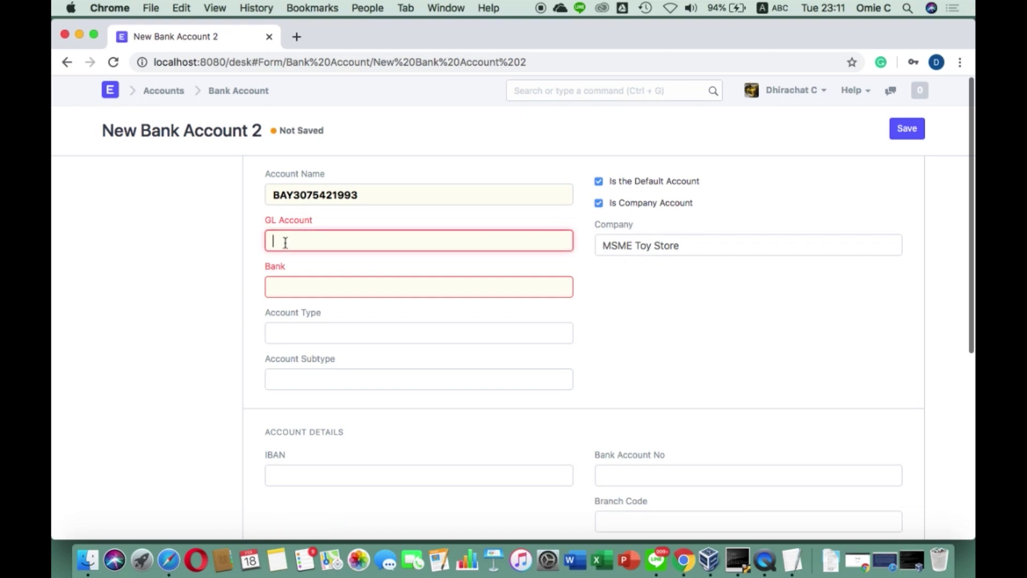
{"action": "left_click", "coordinate": [298, 266]}
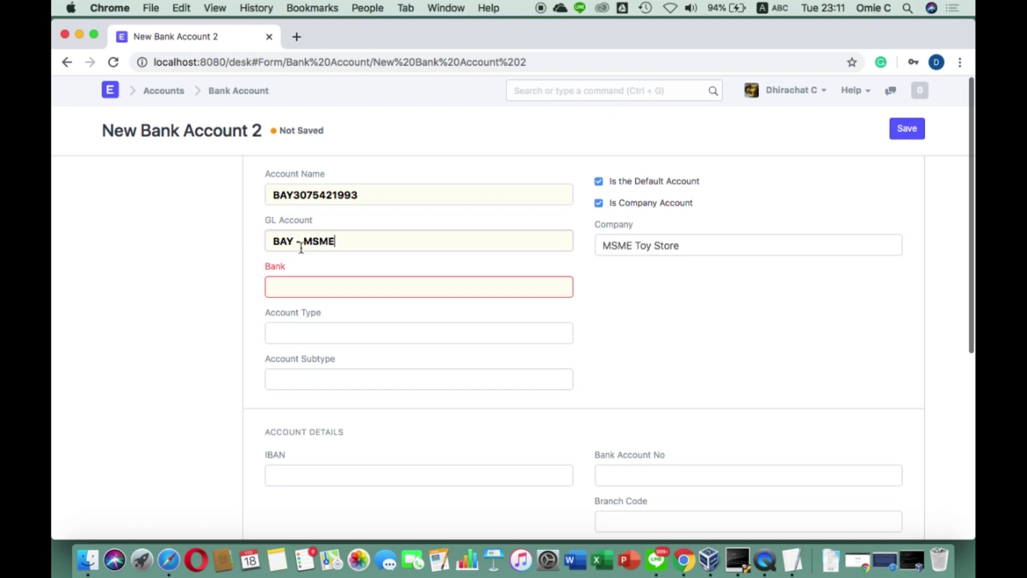
{"action": "left_click", "coordinate": [294, 293]}
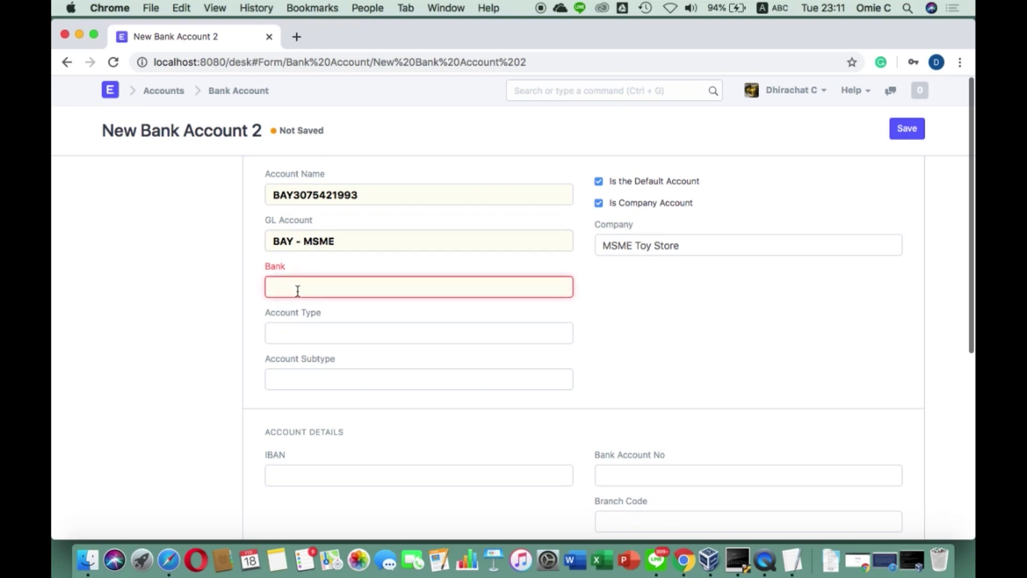
{"action": "type", "text": "BAY"}
{"action": "left_click", "coordinate": [221, 323]}
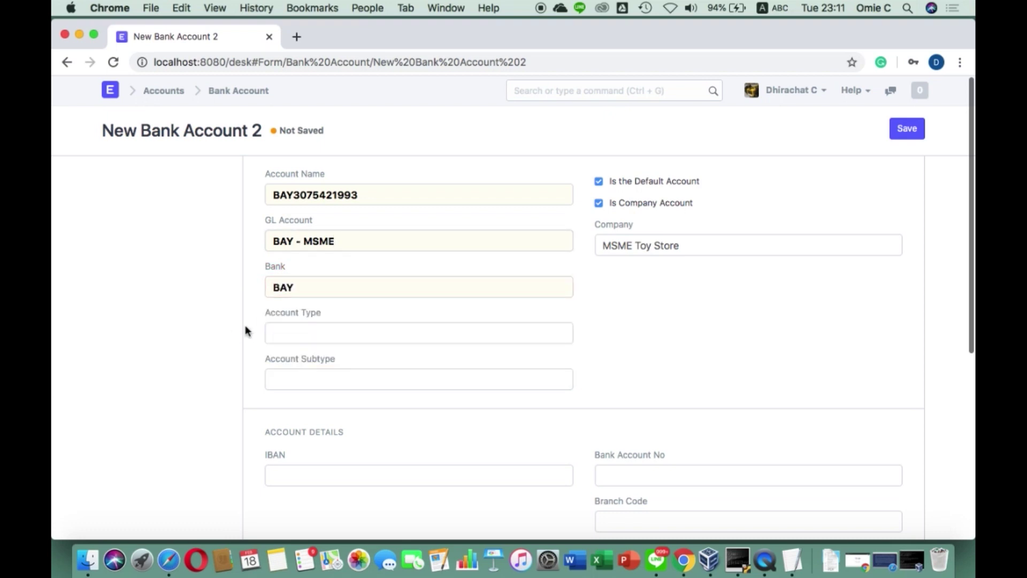
Create a new Cheque account type for it and save the bank account.
{"action": "left_click", "coordinate": [297, 334]}
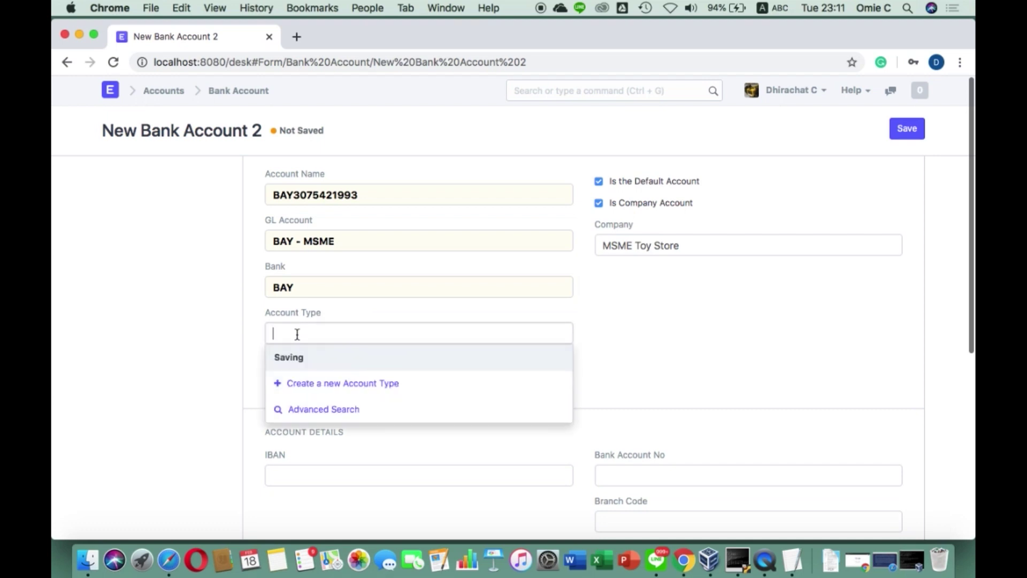
{"action": "left_click", "coordinate": [302, 383]}
{"action": "type", "text": "Cheque"}
{"action": "left_click", "coordinate": [700, 117]}
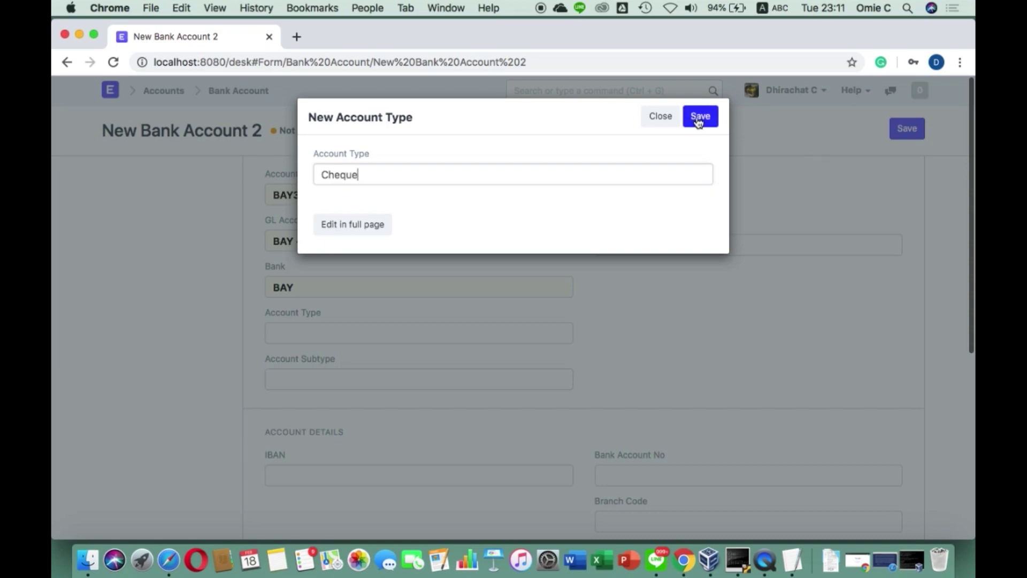
{"action": "scroll", "coordinate": [588, 421], "scroll_direction": "down", "scroll_amount": 3}
{"action": "scroll", "coordinate": [589, 421], "scroll_direction": "down", "scroll_amount": 2}
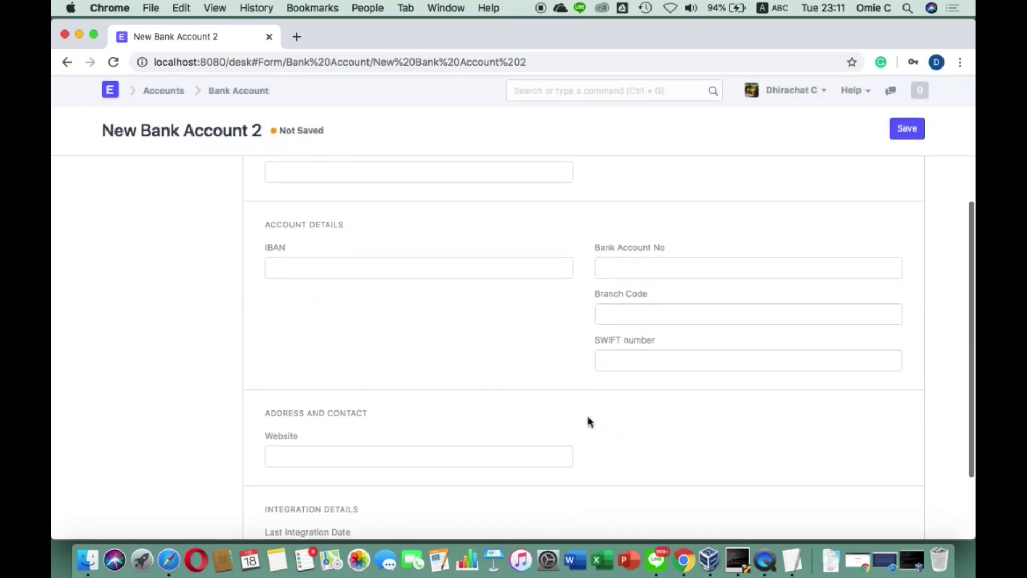
{"action": "scroll", "coordinate": [528, 385], "scroll_direction": "down", "scroll_amount": 2}
{"action": "scroll", "coordinate": [528, 381], "scroll_direction": "up", "scroll_amount": 10}
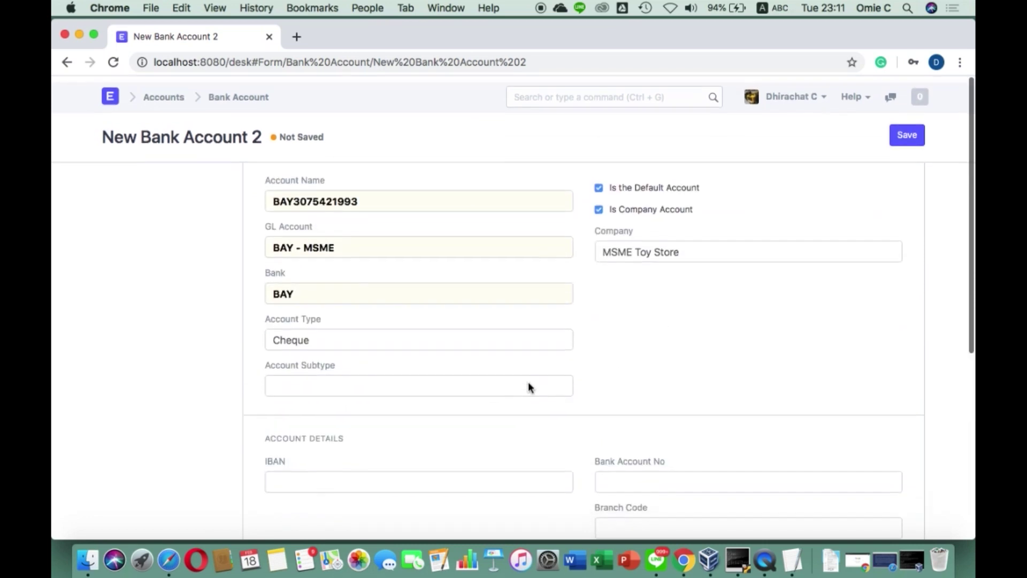
{"action": "left_click", "coordinate": [907, 129]}
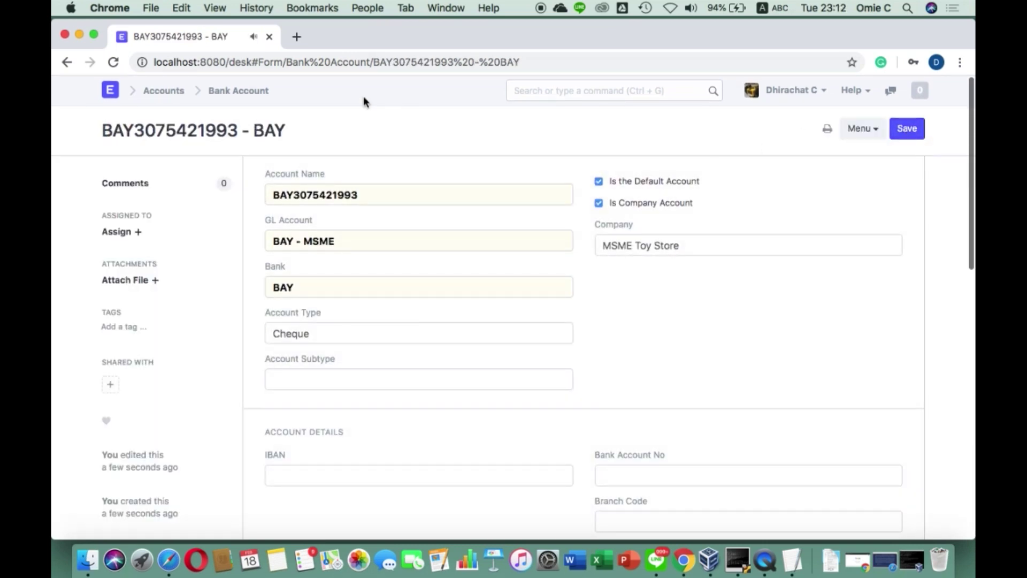
Compare the Bank Account list against the reference notes, then go up to the Accounts module page.
{"action": "left_click", "coordinate": [236, 91]}
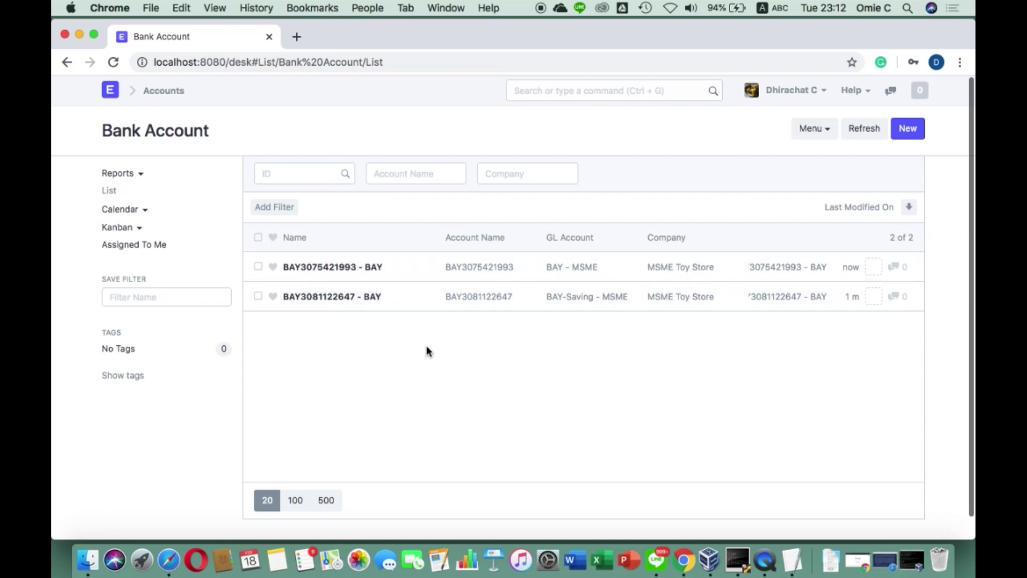
{"action": "left_click", "coordinate": [792, 562]}
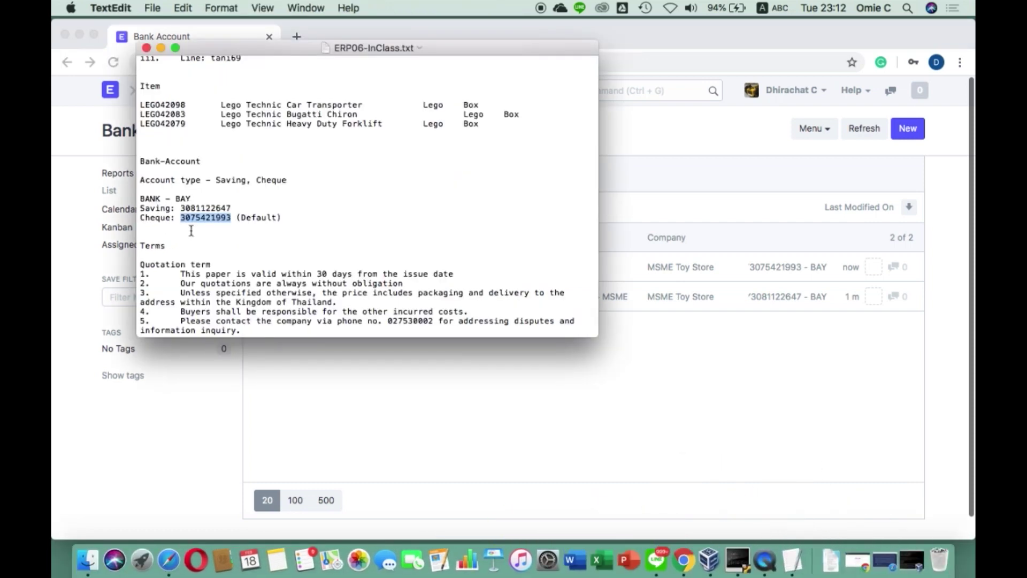
{"action": "scroll", "coordinate": [191, 231], "scroll_direction": "up", "scroll_amount": 2}
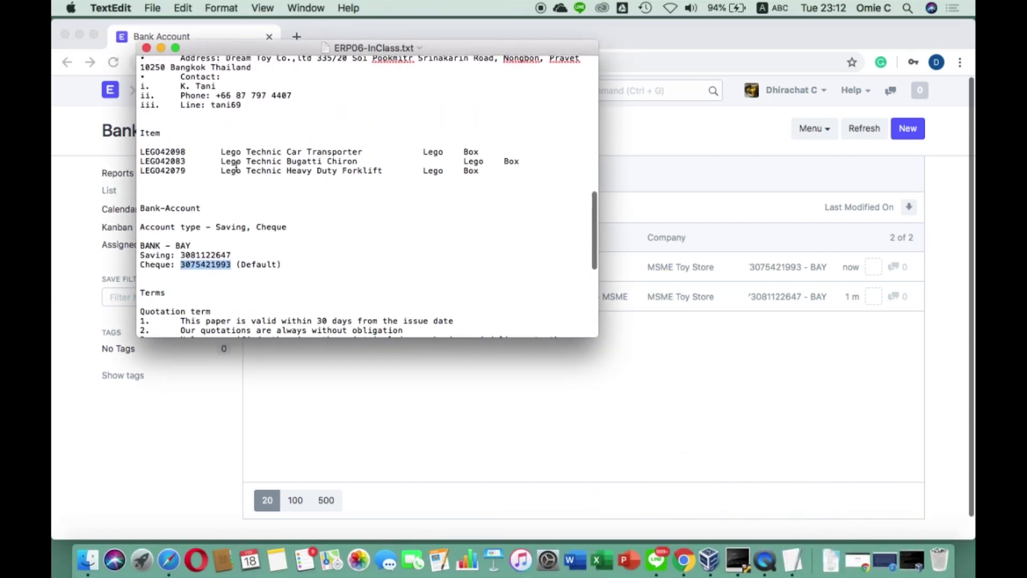
{"action": "left_click", "coordinate": [364, 375]}
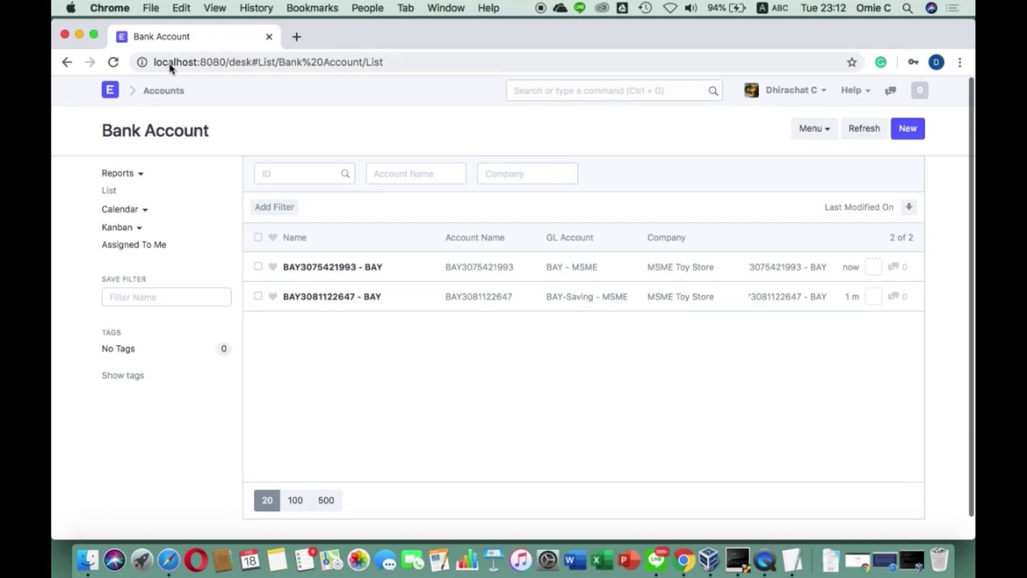
{"action": "left_click", "coordinate": [158, 92]}
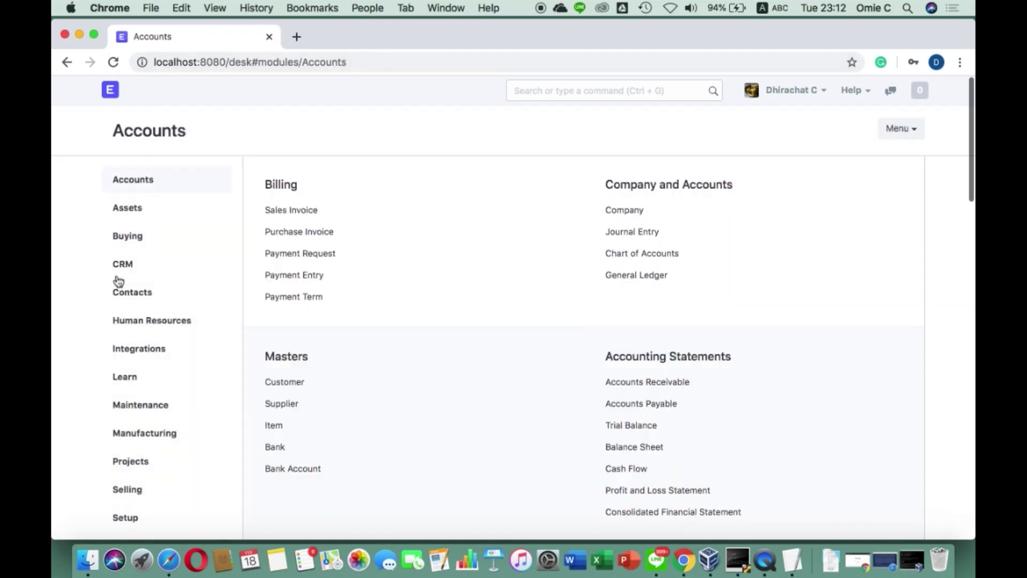
{"action": "scroll", "coordinate": [124, 363], "scroll_direction": "down", "scroll_amount": 2}
{"action": "scroll", "coordinate": [124, 363], "scroll_direction": "down", "scroll_amount": 5}
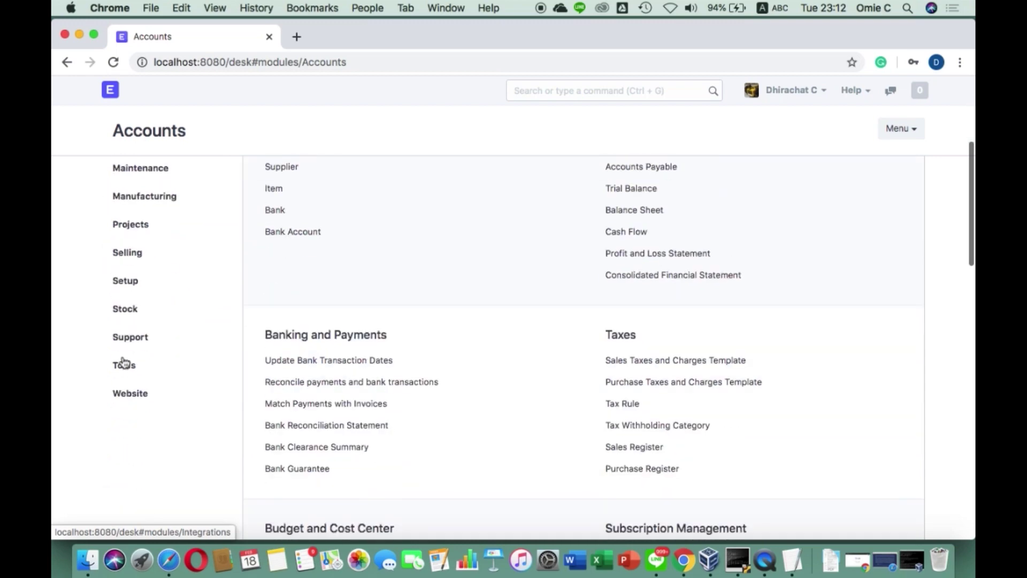
Open the Item list from the Masters section of the Accounts page.
{"action": "scroll", "coordinate": [122, 362], "scroll_direction": "up", "scroll_amount": 6}
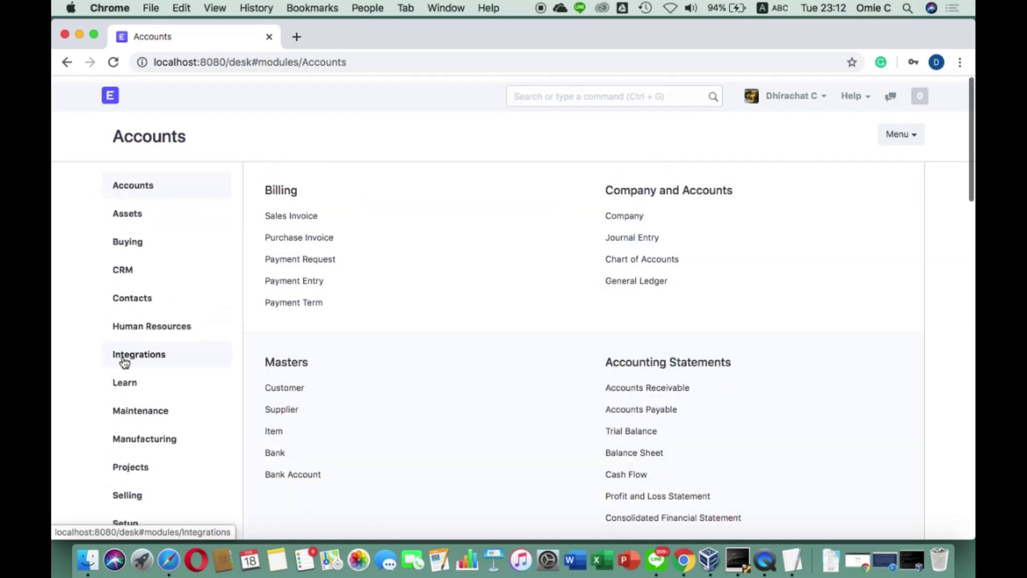
{"action": "left_click", "coordinate": [275, 427]}
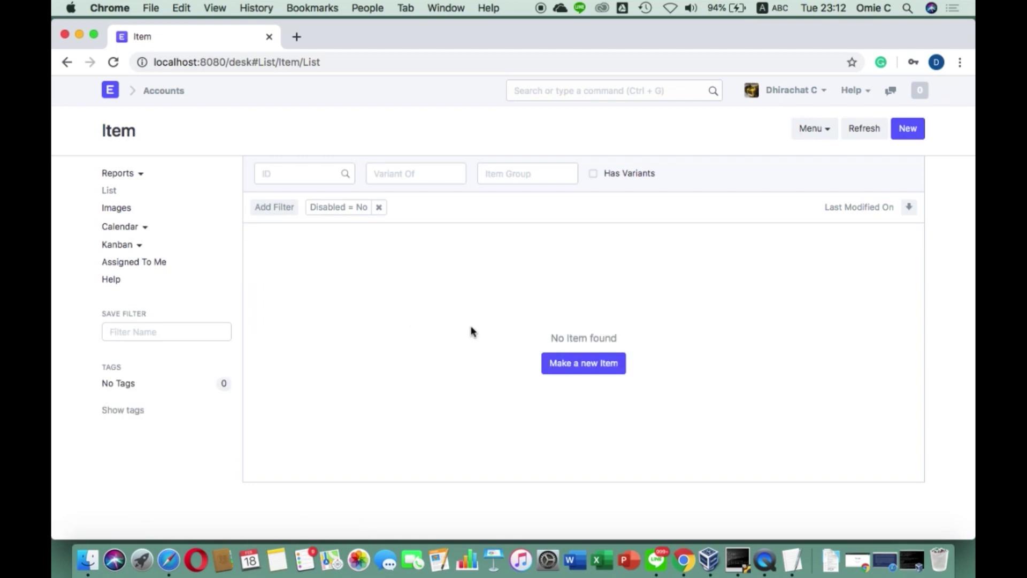
Start a new item, check the available item groups, then discard the new item.
{"action": "left_click", "coordinate": [600, 372]}
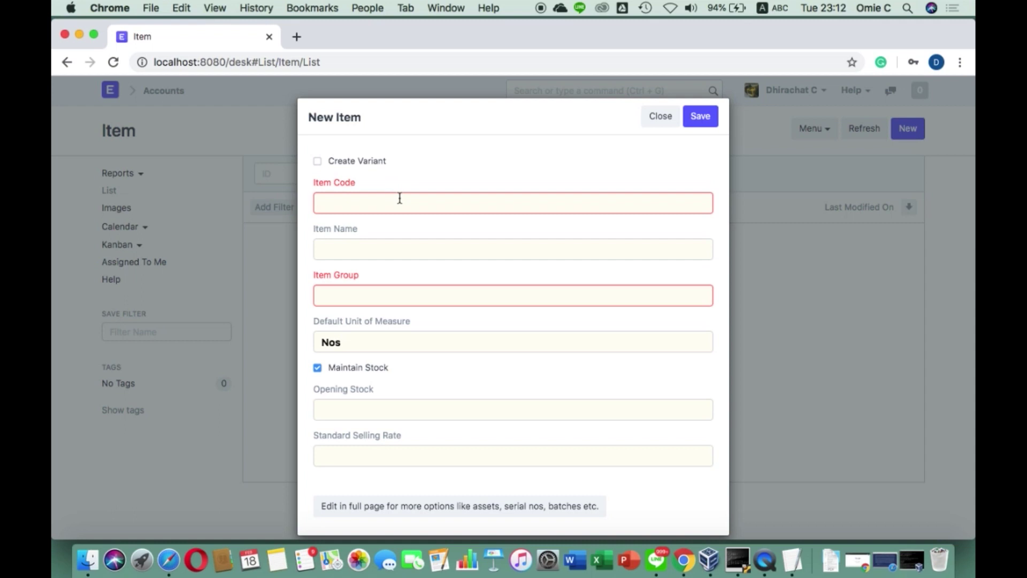
{"action": "left_click", "coordinate": [360, 295]}
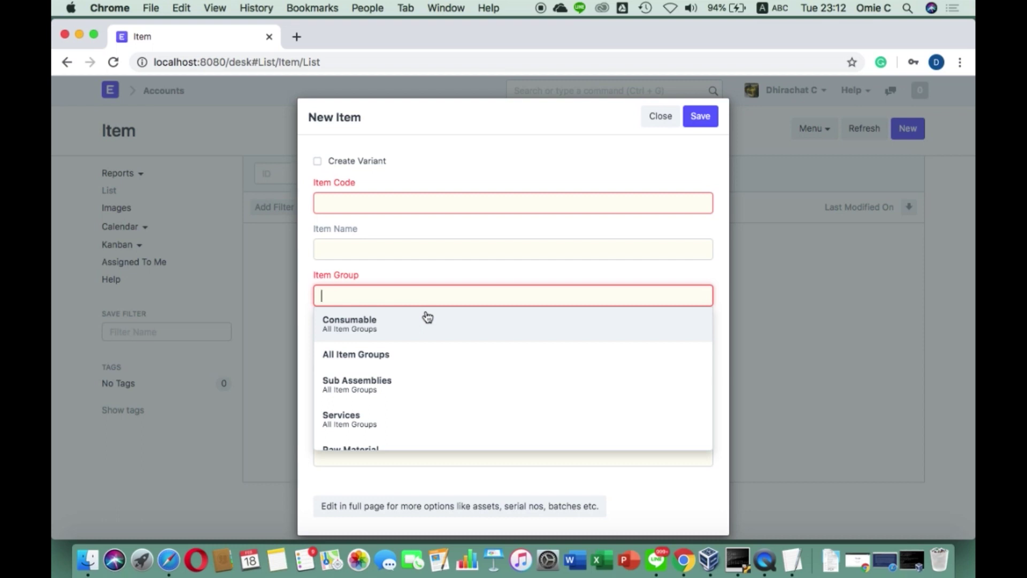
{"action": "scroll", "coordinate": [427, 317], "scroll_direction": "down", "scroll_amount": 1}
{"action": "scroll", "coordinate": [425, 317], "scroll_direction": "up", "scroll_amount": 1}
{"action": "left_click", "coordinate": [684, 249]}
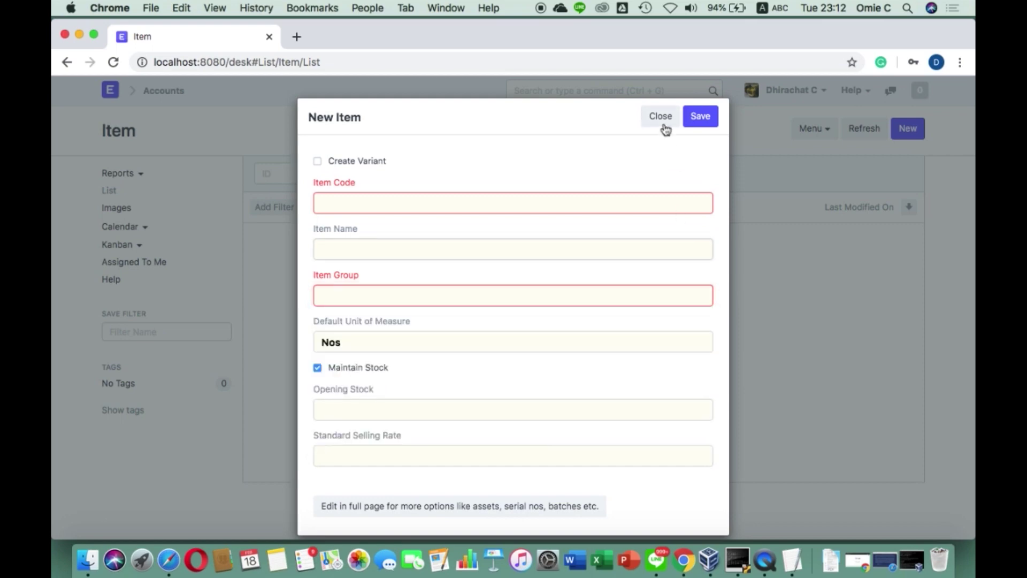
{"action": "left_click", "coordinate": [664, 128]}
Search ERPNext for 'Item Group' and pick the Item Group Tree suggestion.
{"action": "left_click", "coordinate": [617, 91]}
{"action": "type", "text": "Item"}
{"action": "type", "text": " C"}
{"action": "key", "text": "BackSpace"}
{"action": "type", "text": "Group"}
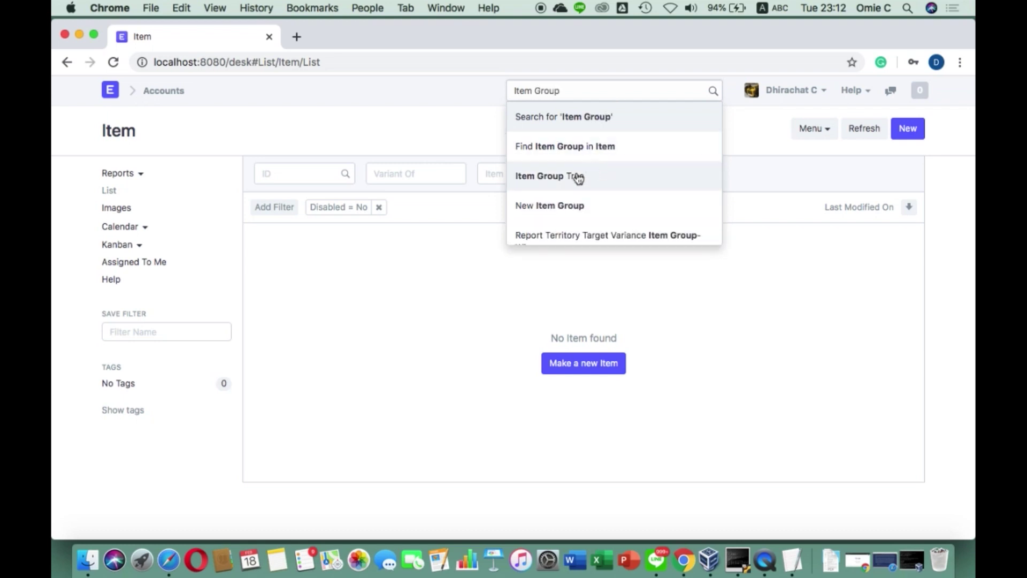
{"action": "left_click", "coordinate": [576, 174]}
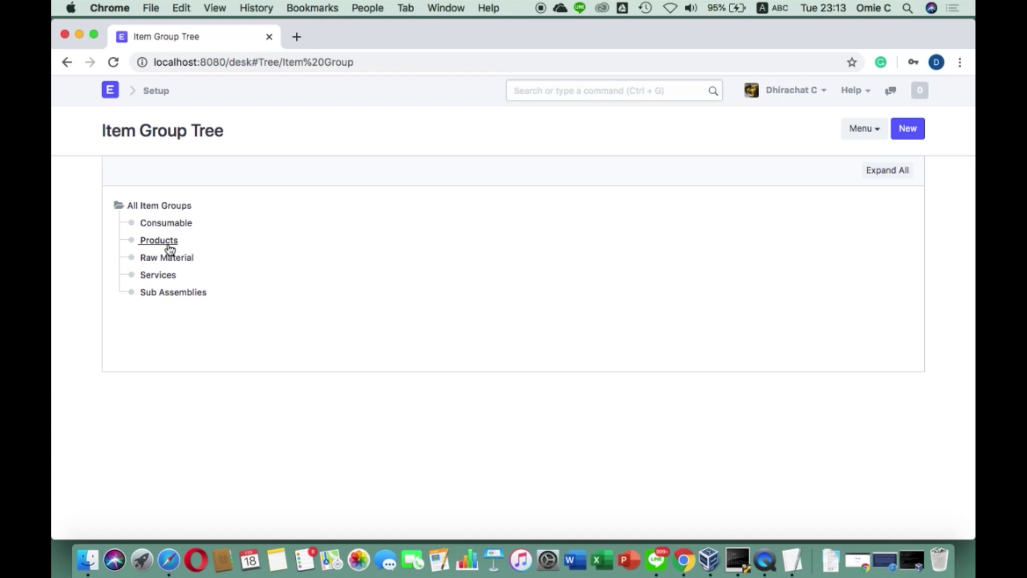
Start a new item group from the Item Group Tree.
{"action": "left_click", "coordinate": [907, 129]}
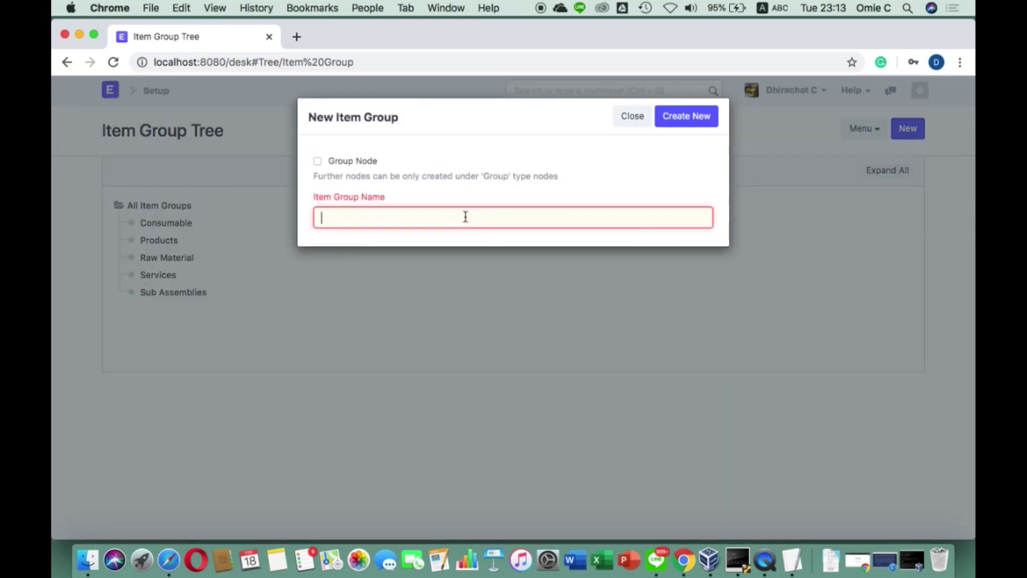
Create Toy as a group node and add a Lego child group under it.
{"action": "type", "text": "Toy"}
{"action": "left_click", "coordinate": [317, 161]}
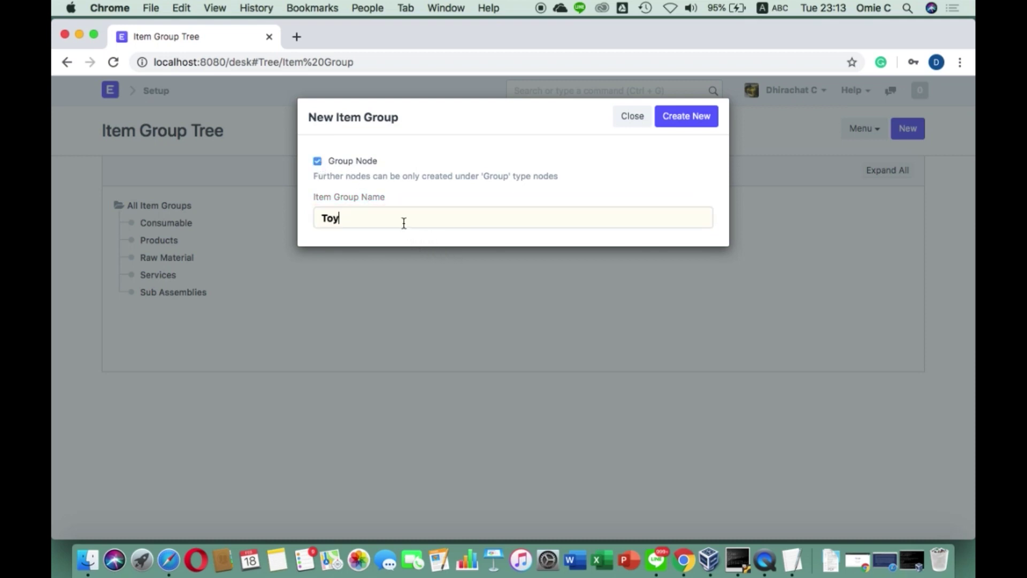
{"action": "left_click", "coordinate": [685, 126]}
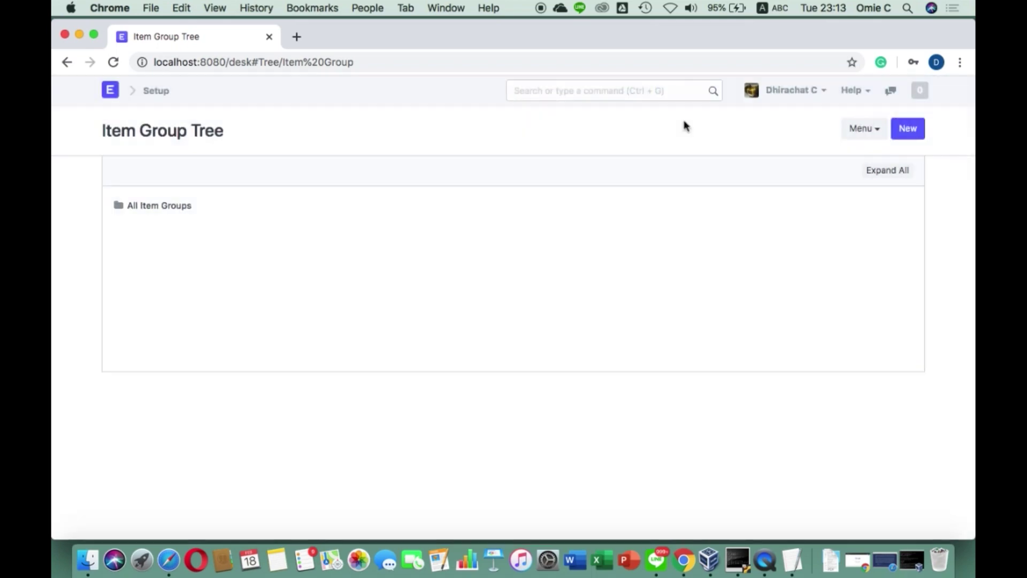
{"action": "left_click", "coordinate": [149, 311]}
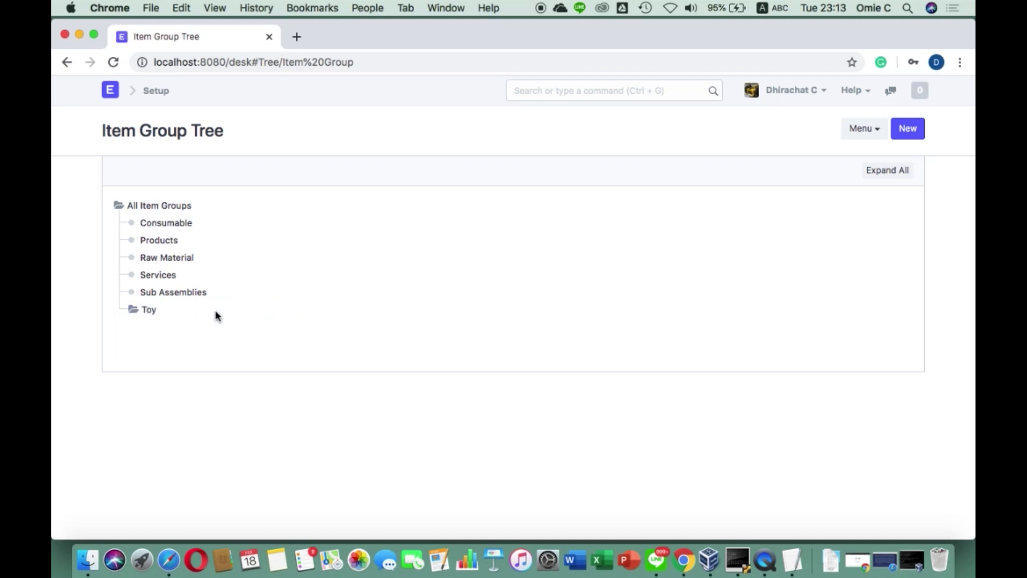
{"action": "left_click", "coordinate": [218, 308]}
{"action": "type", "text": "Lego"}
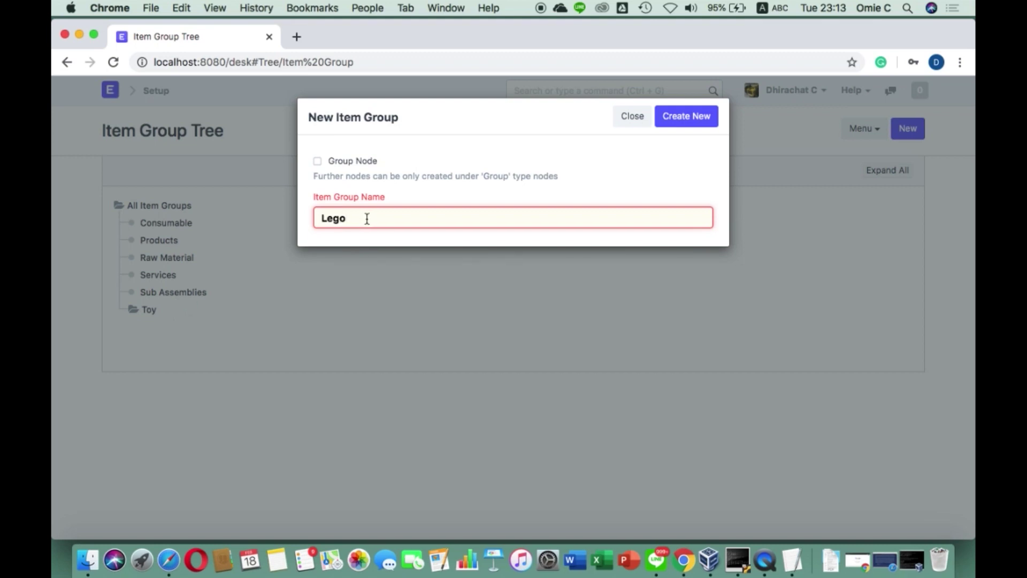
{"action": "left_click", "coordinate": [683, 120]}
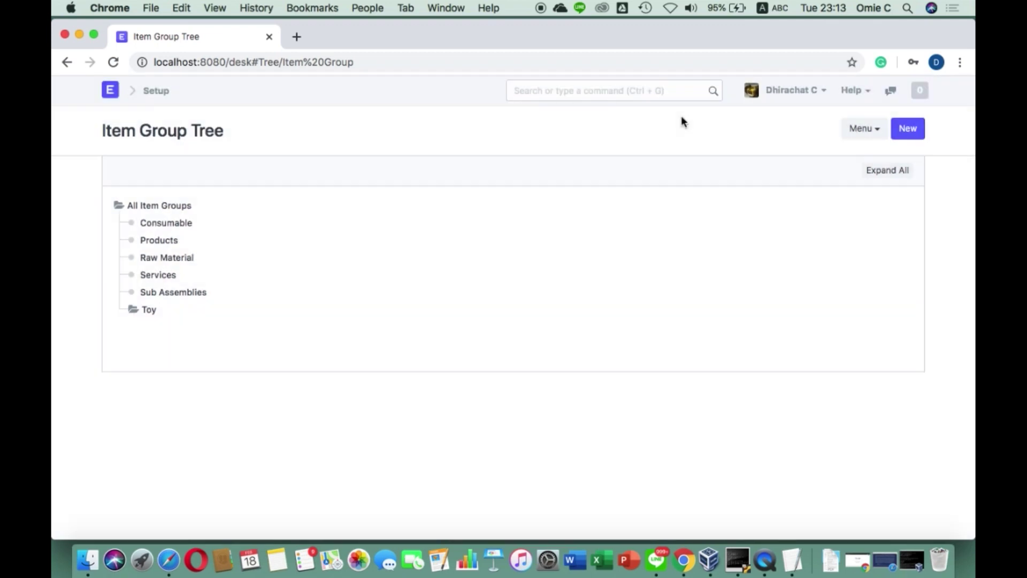
Open the Toy item group's record for editing.
{"action": "left_click", "coordinate": [152, 312]}
{"action": "left_click", "coordinate": [183, 308]}
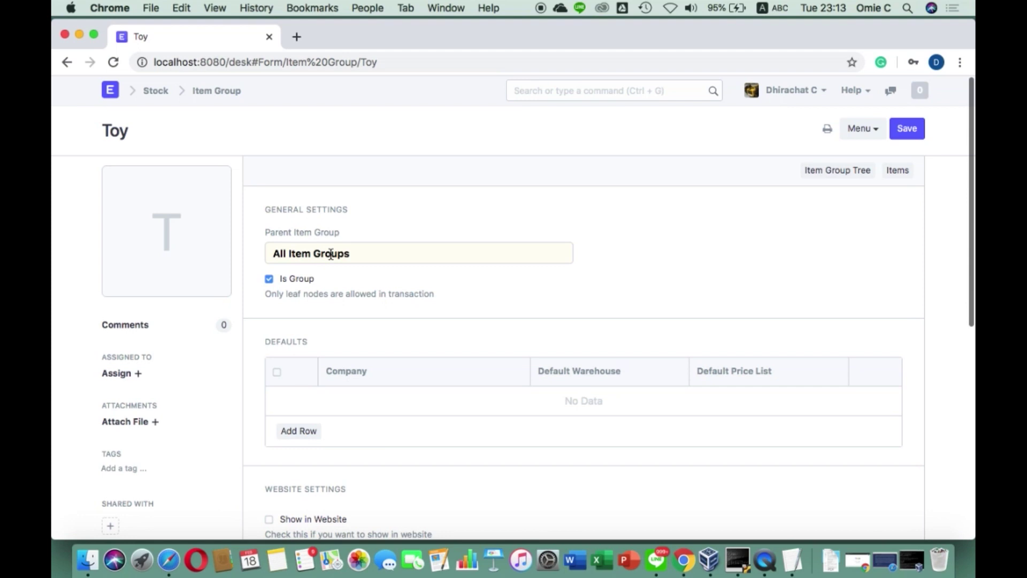
{"action": "scroll", "coordinate": [331, 254], "scroll_direction": "down", "scroll_amount": 10}
Rename the Toy item group to Toys and go back to the item group tree.
{"action": "scroll", "coordinate": [329, 252], "scroll_direction": "up", "scroll_amount": 12}
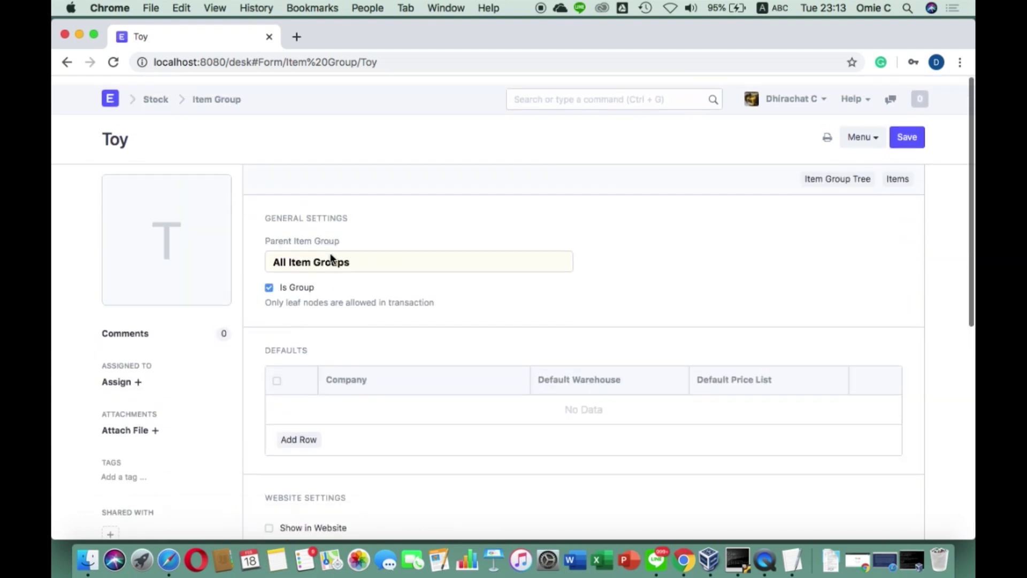
{"action": "left_click", "coordinate": [119, 134]}
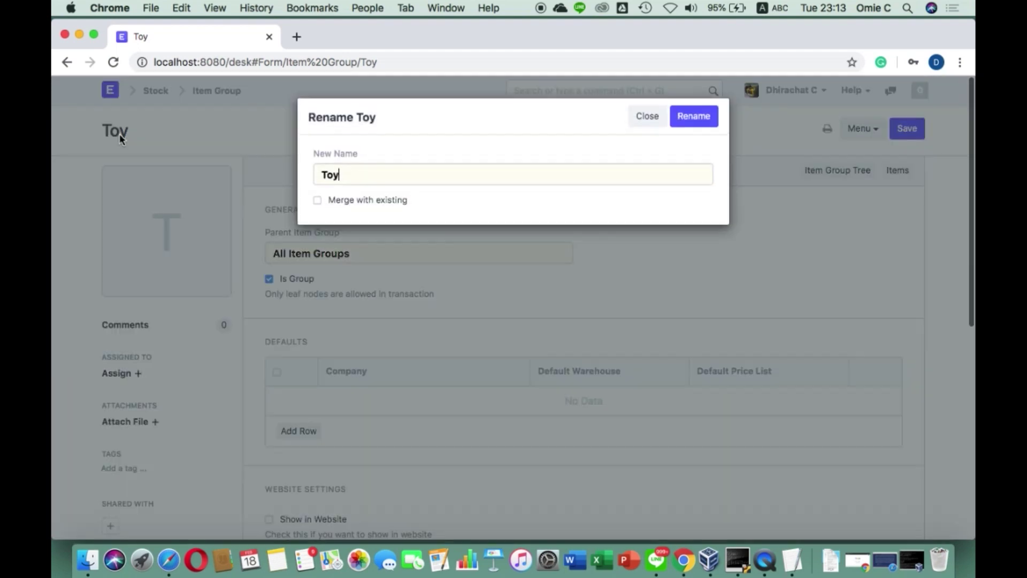
{"action": "type", "text": "s"}
{"action": "left_click", "coordinate": [698, 117]}
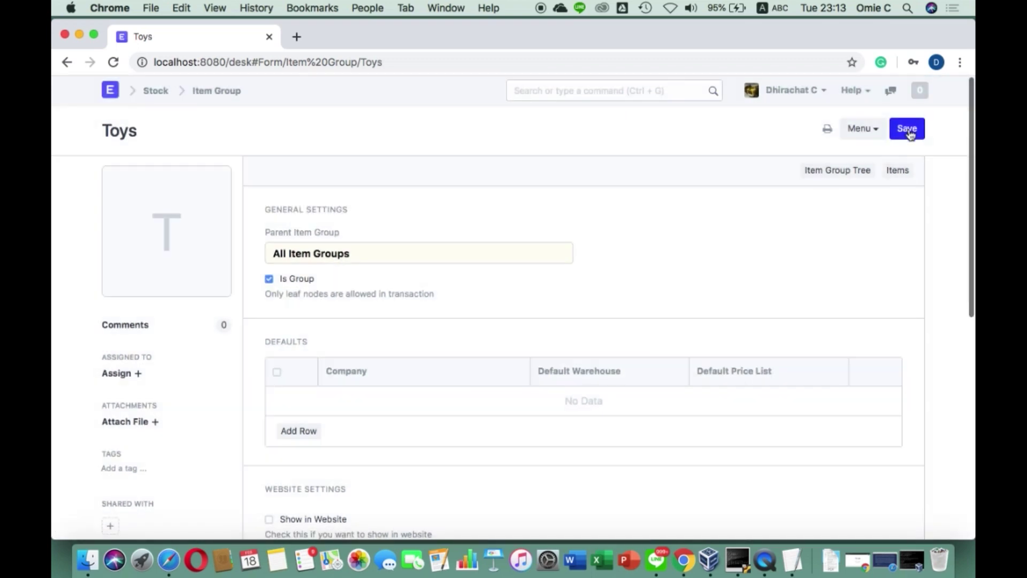
{"action": "left_click", "coordinate": [204, 93]}
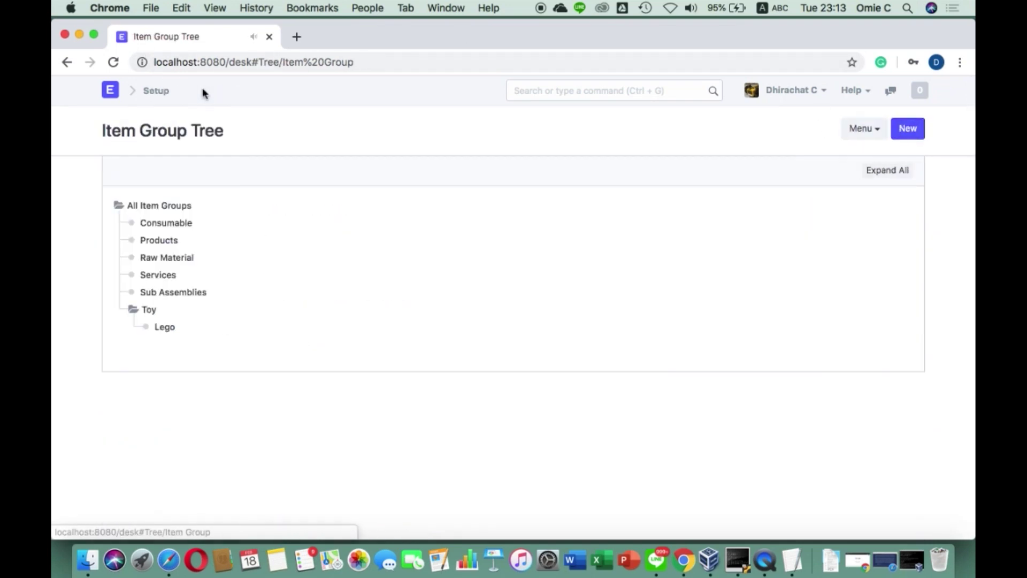
{"action": "left_click", "coordinate": [337, 58]}
Reload the item group tree and load localhost:8080 in a new browser tab.
{"action": "left_click", "coordinate": [337, 60]}
{"action": "key", "text": "Return"}
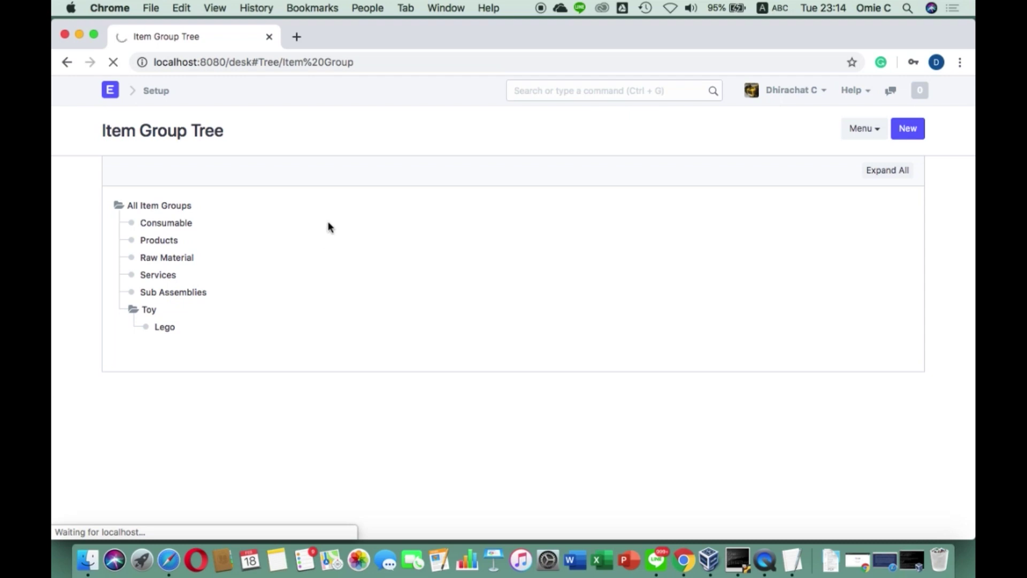
{"action": "left_click", "coordinate": [300, 37]}
{"action": "type", "text": "localhost:8080"}
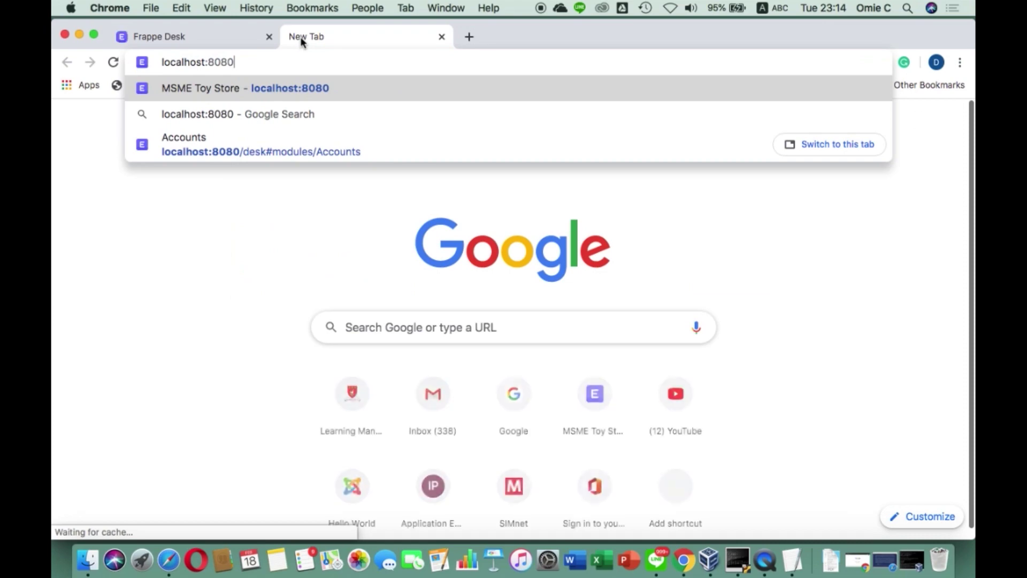
{"action": "key", "text": "Return"}
Switch from the store website to the desk and open the Accounts module.
{"action": "left_click", "coordinate": [239, 41]}
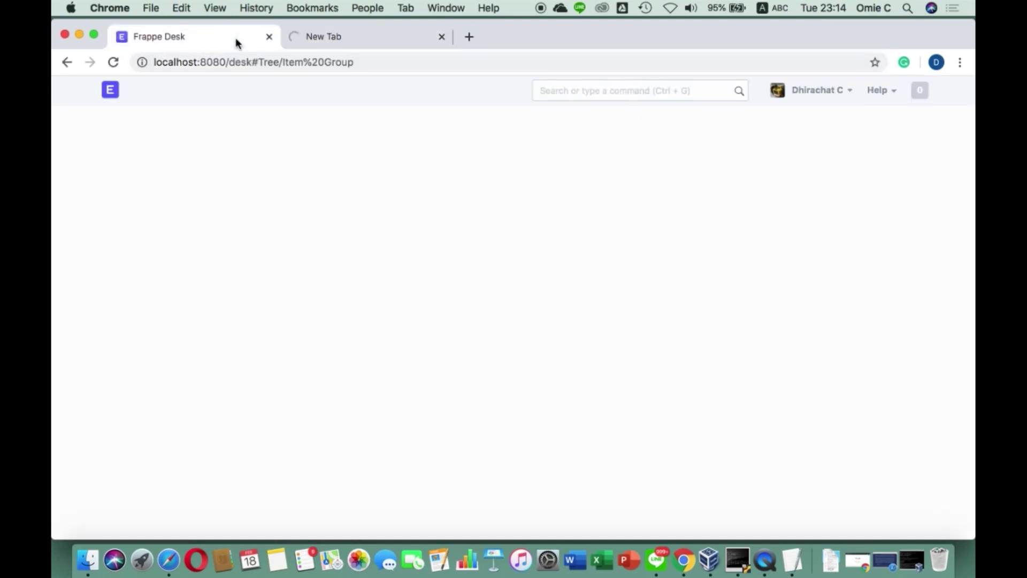
{"action": "left_click", "coordinate": [348, 42]}
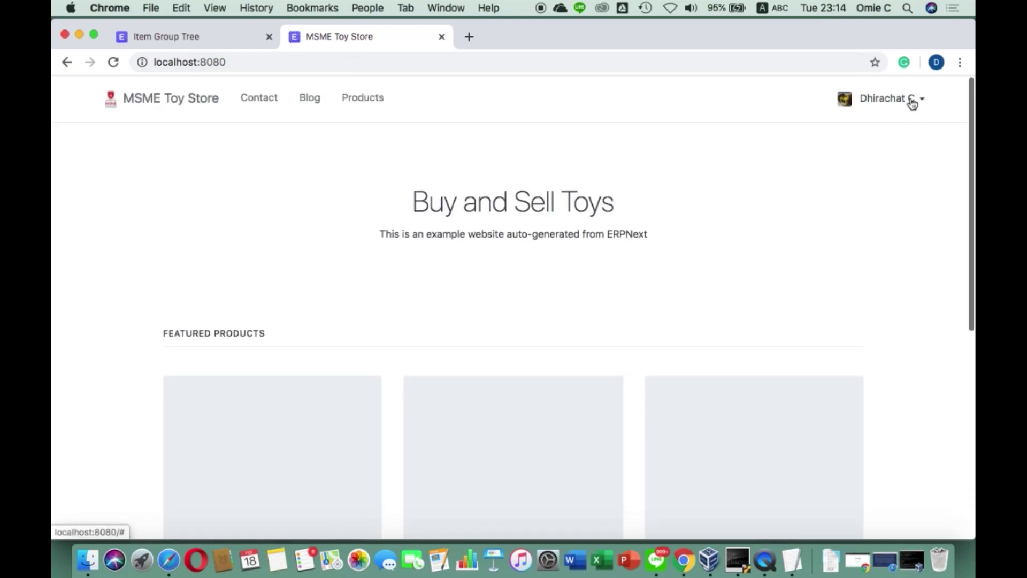
{"action": "left_click", "coordinate": [912, 103]}
{"action": "left_click", "coordinate": [832, 200]}
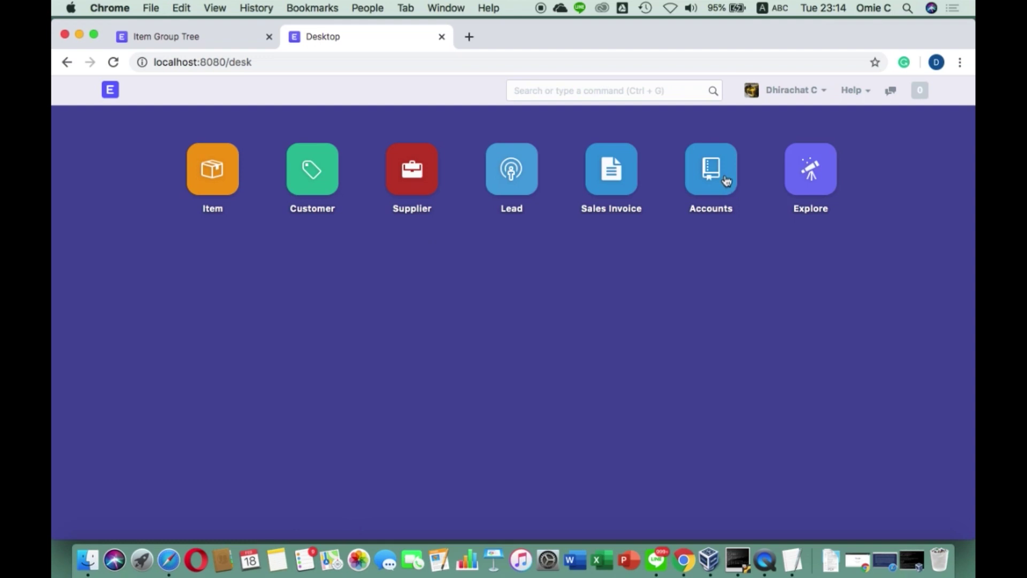
{"action": "left_click", "coordinate": [725, 181]}
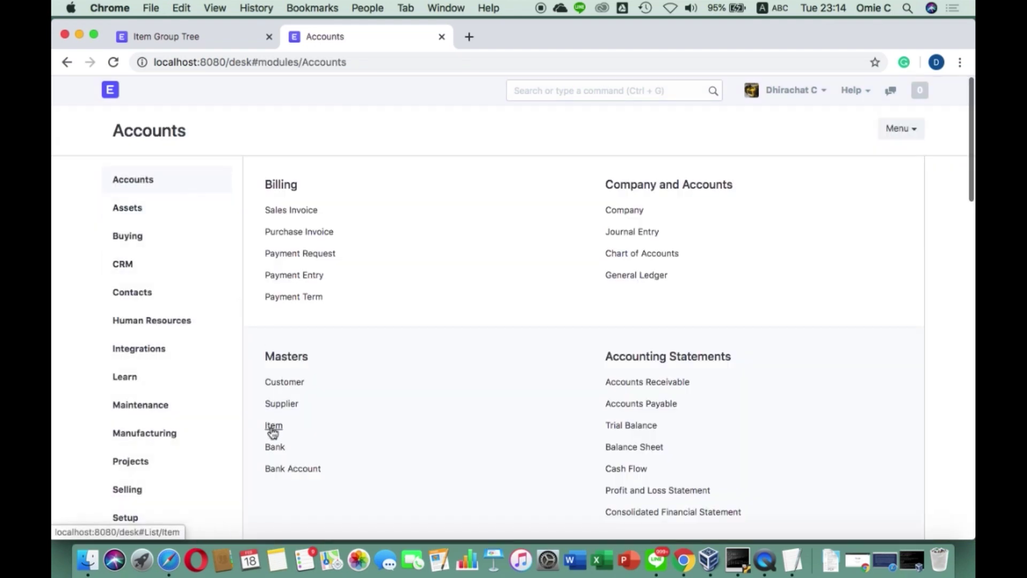
{"action": "left_click", "coordinate": [273, 428]}
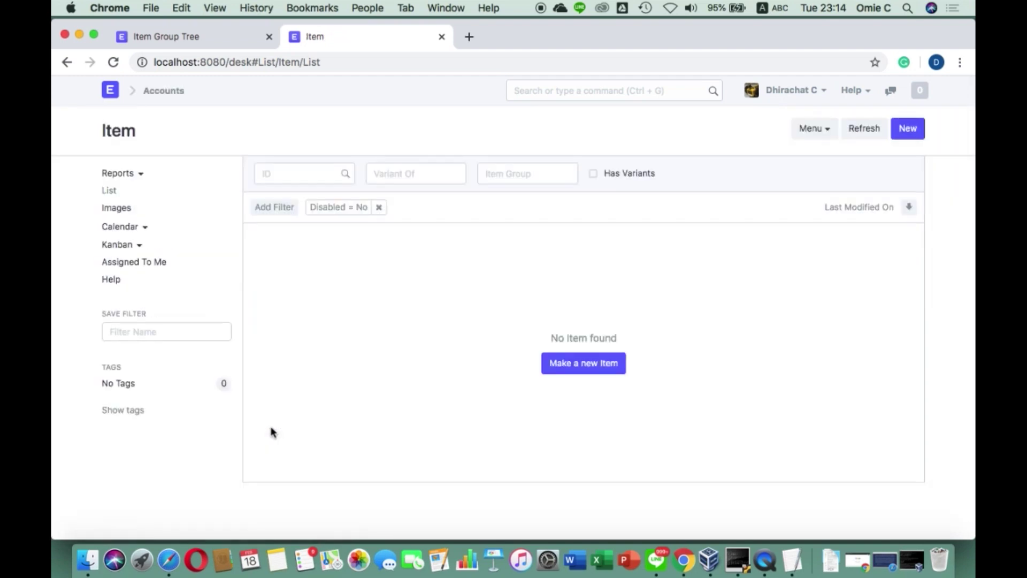
From the Item list, start a new item with LEGO typed as its item code.
{"action": "left_click", "coordinate": [568, 364]}
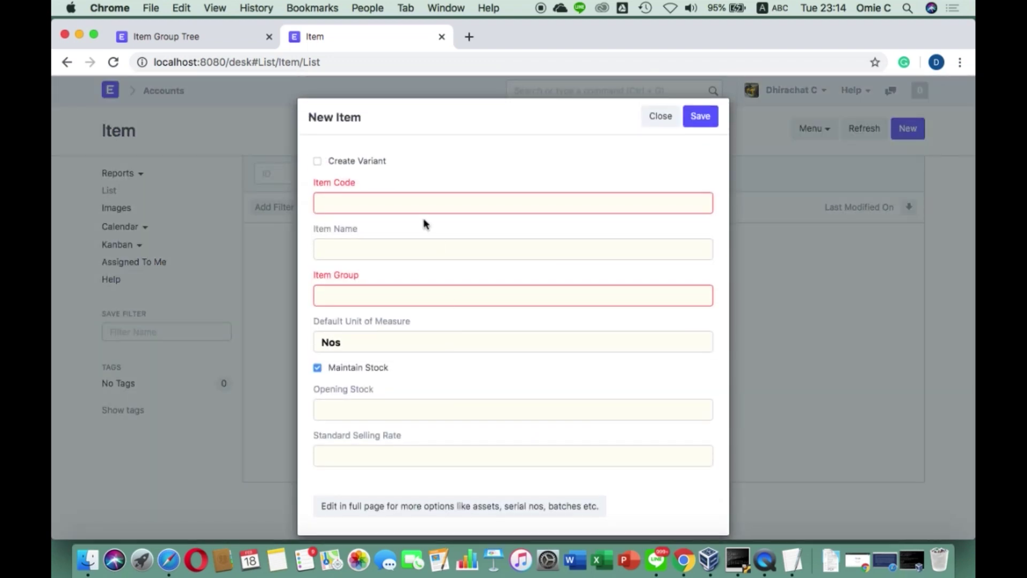
{"action": "left_click", "coordinate": [417, 204]}
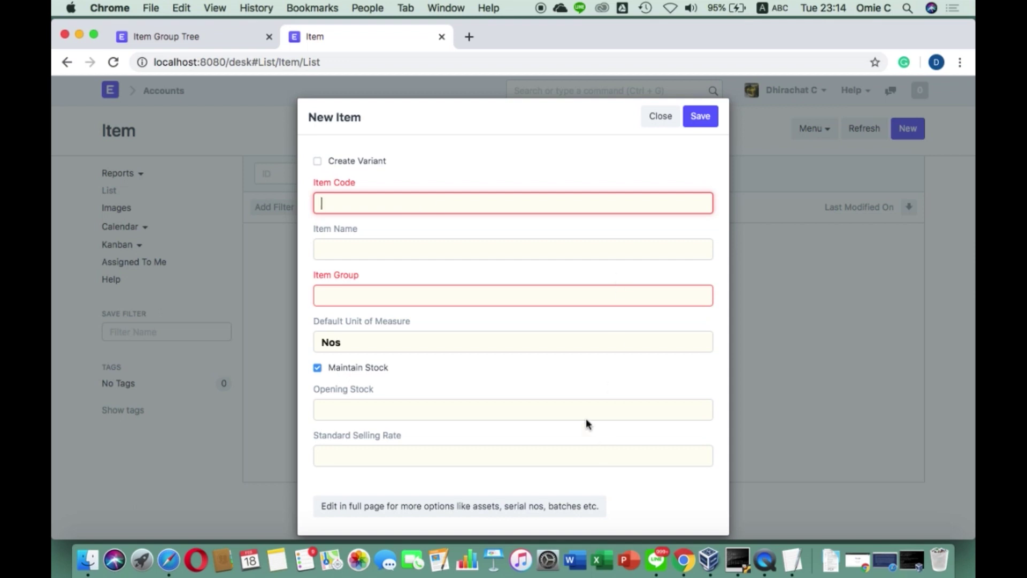
{"action": "type", "text": "LEGO"}
Replace the item code with LEGO42098 copied from the TextEdit notes.
{"action": "left_click", "coordinate": [792, 560]}
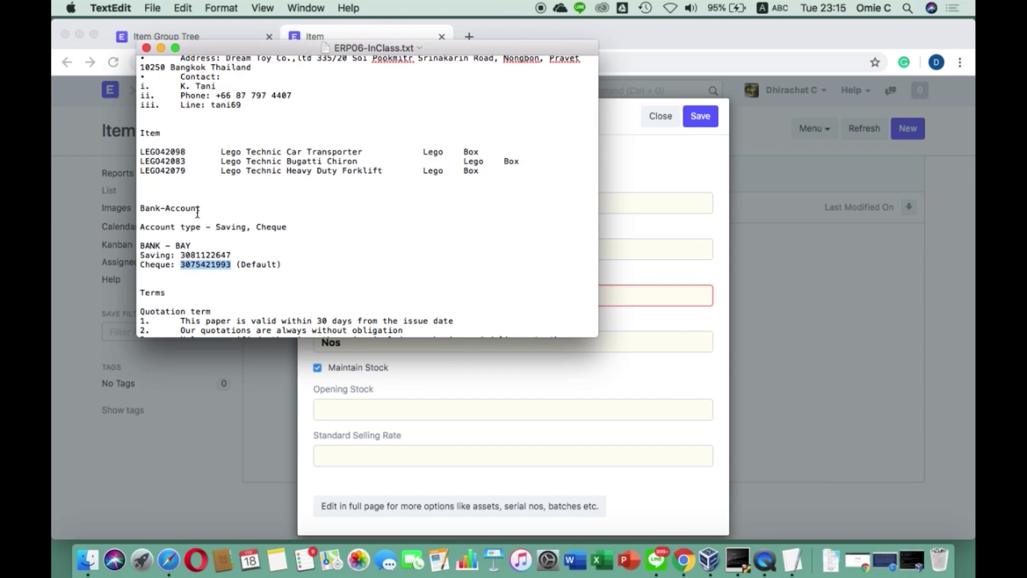
{"action": "scroll", "coordinate": [196, 214], "scroll_direction": "up", "scroll_amount": 3}
{"action": "left_click", "coordinate": [216, 215]}
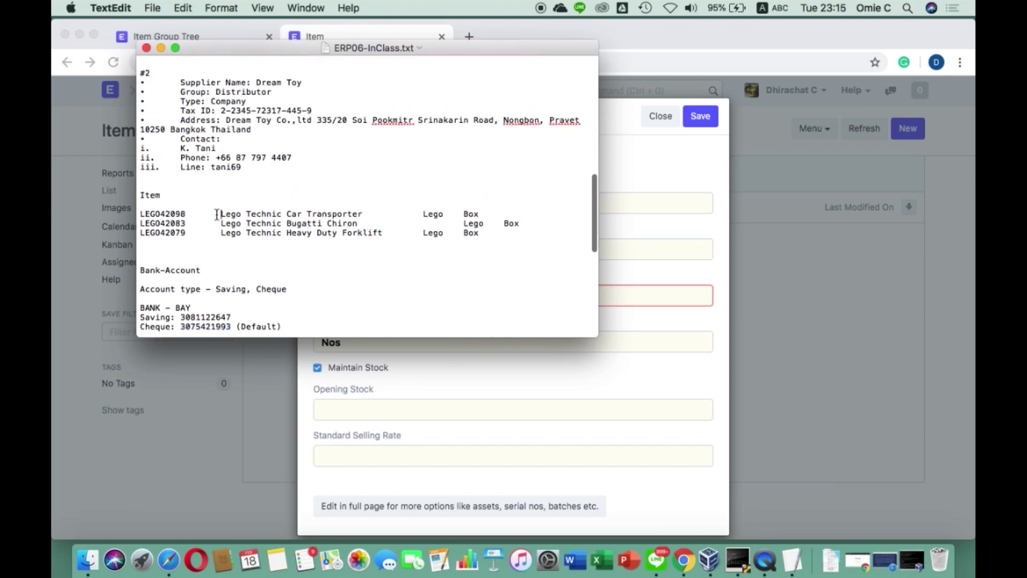
{"action": "left_click", "coordinate": [173, 215]}
{"action": "left_click_drag", "start_coordinate": [172, 214], "coordinate": [141, 216]}
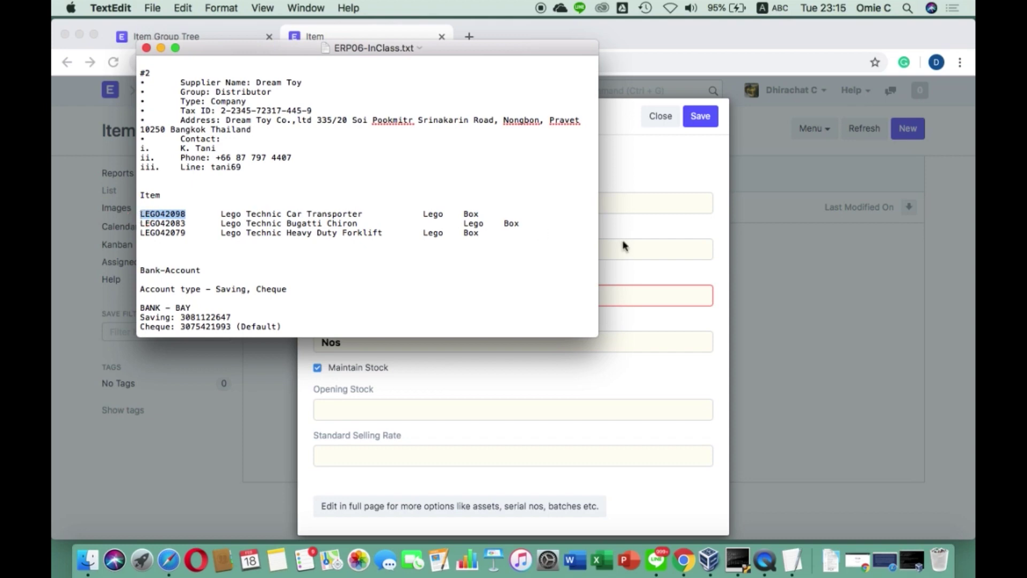
{"action": "left_click", "coordinate": [655, 233]}
{"action": "key", "text": "BackSpace"}
{"action": "key", "text": "BackSpace"}
{"action": "key", "text": "BackSpace"}
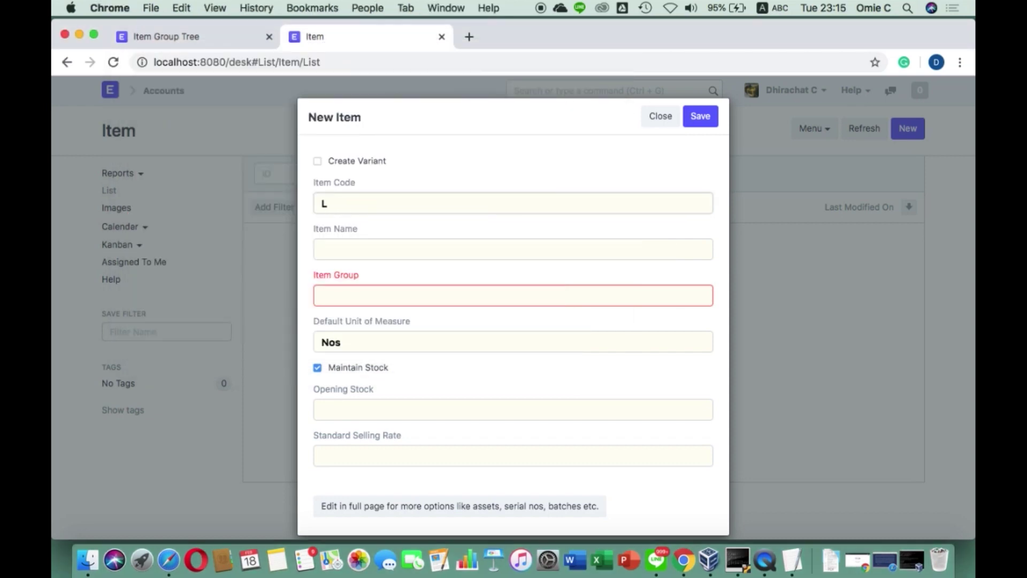
{"action": "type", "text": "LEGO42098"}
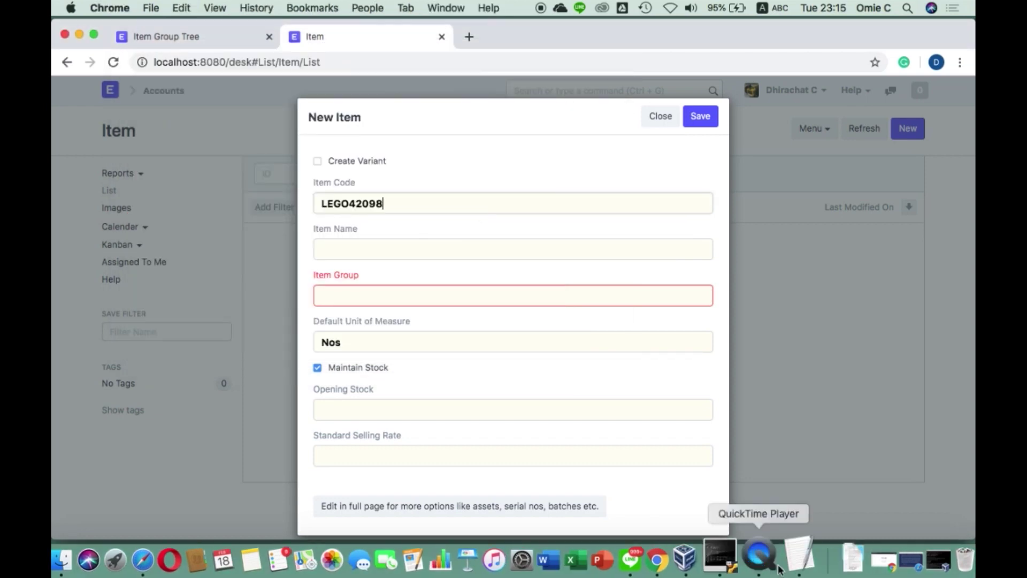
Paste the name Lego Technic Car Transporter from the notes into Item Name.
{"action": "left_click", "coordinate": [792, 567]}
{"action": "left_click_drag", "start_coordinate": [368, 216], "coordinate": [221, 214]}
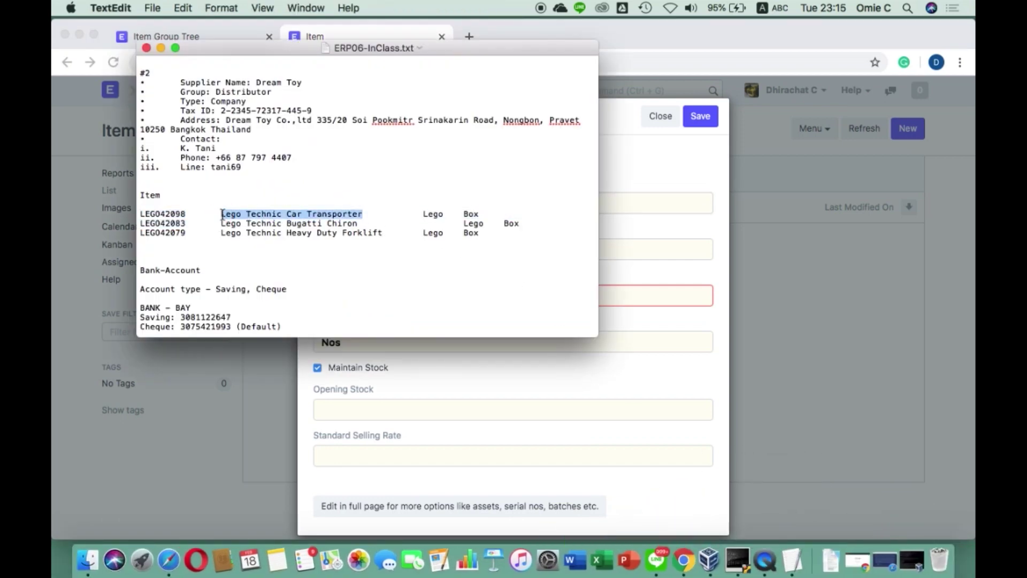
{"action": "key", "text": "super+c"}
{"action": "left_click", "coordinate": [676, 252]}
{"action": "left_click", "coordinate": [488, 249]}
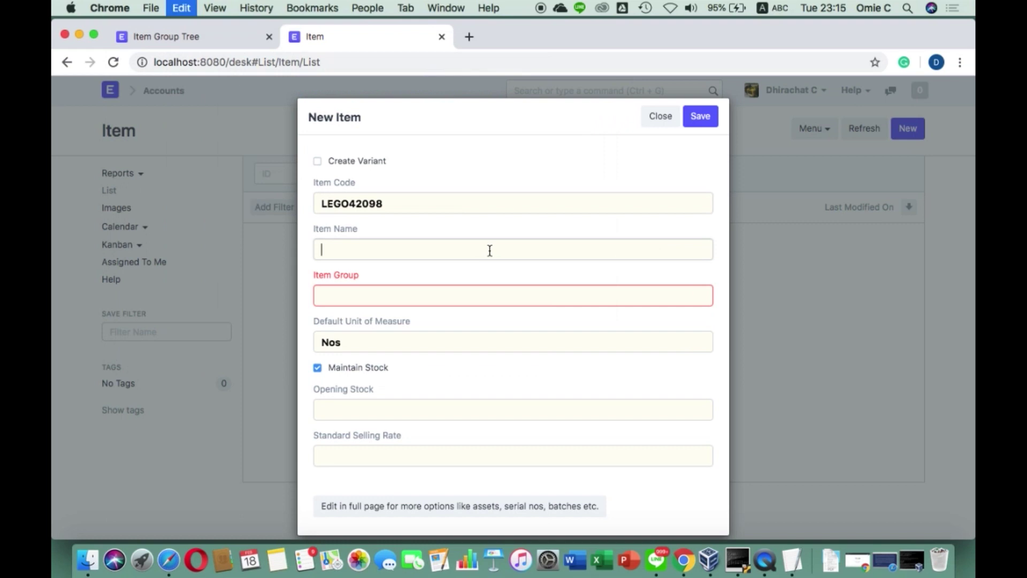
{"action": "key", "text": "super+v"}
Set the item group to Lego under Toys.
{"action": "left_click", "coordinate": [401, 292]}
{"action": "type", "text": "Le"}
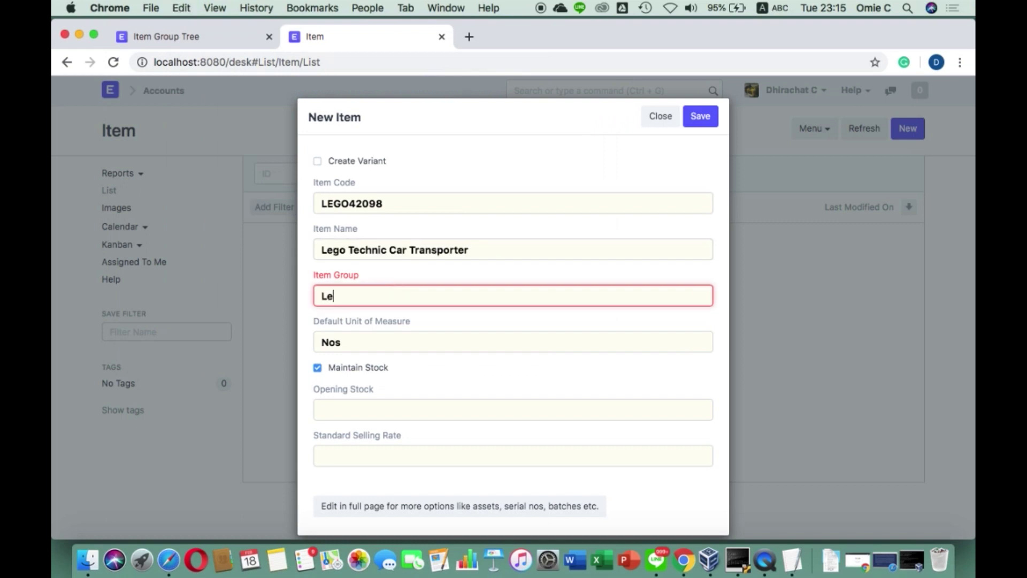
{"action": "type", "text": "go"}
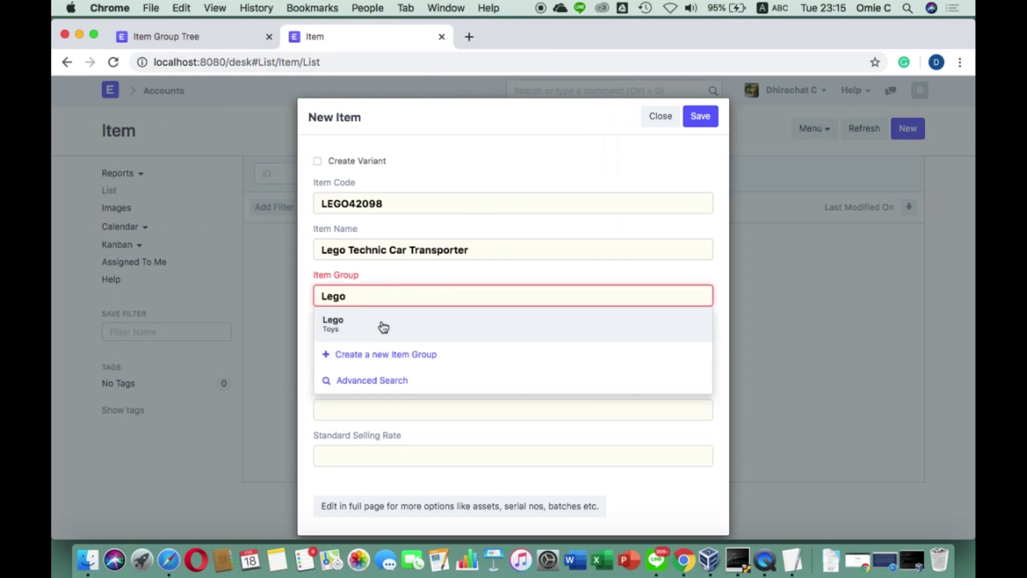
{"action": "left_click", "coordinate": [381, 320]}
Set the default unit of measure to Box and save the Car Transporter item.
{"action": "left_click", "coordinate": [353, 338]}
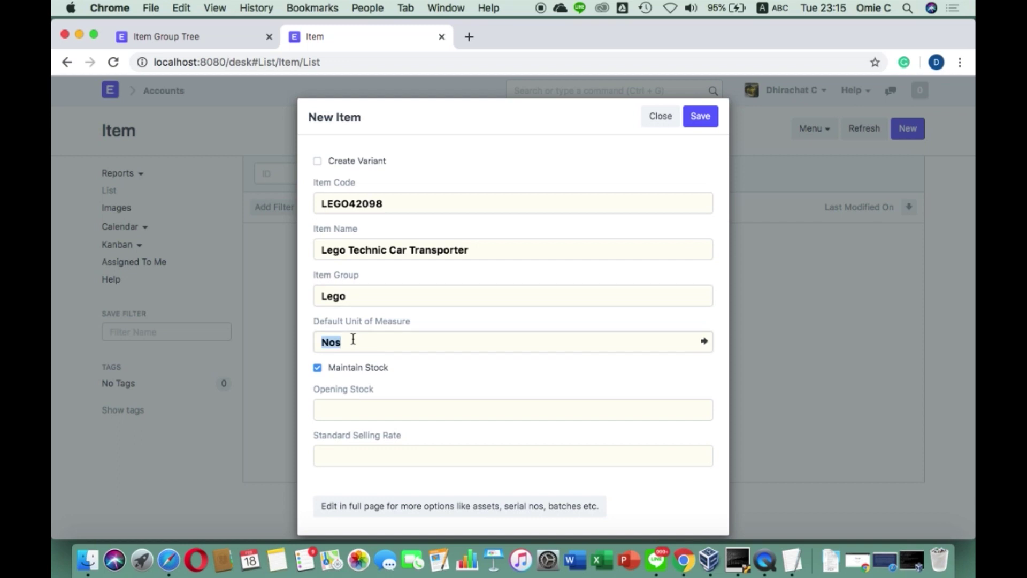
{"action": "type", "text": "Box"}
{"action": "left_click", "coordinate": [330, 367]}
{"action": "scroll", "coordinate": [451, 347], "scroll_direction": "down", "scroll_amount": 1}
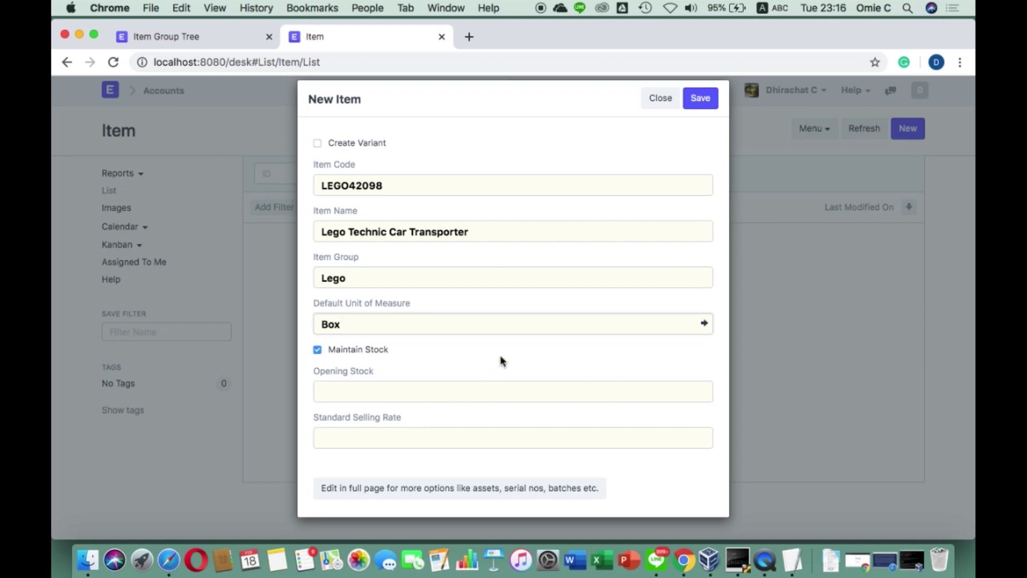
{"action": "left_click", "coordinate": [701, 98]}
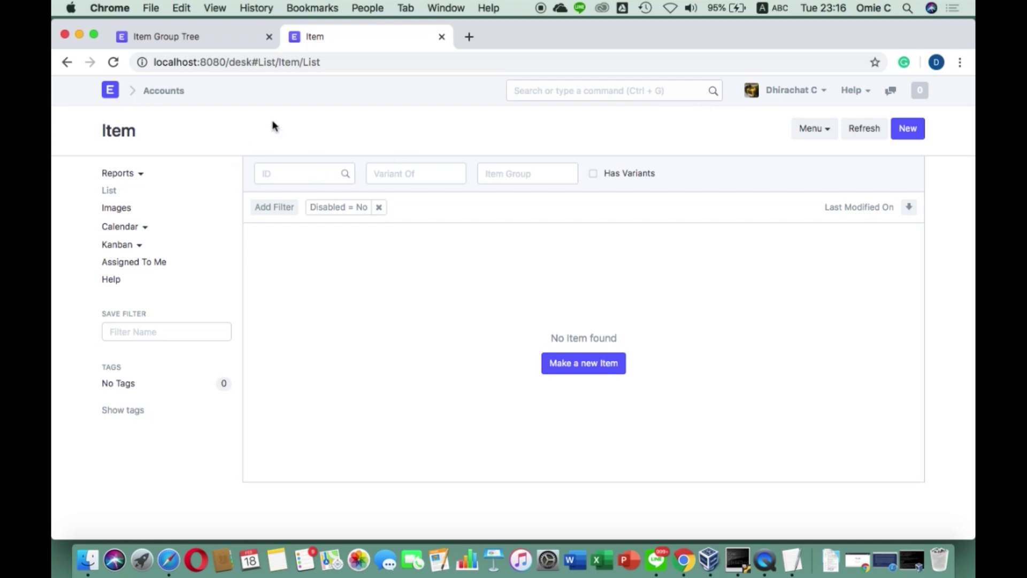
Reload the Item list and open the Lego Technic Car Transporter's image upload.
{"action": "left_click", "coordinate": [329, 67]}
{"action": "left_click", "coordinate": [329, 67]}
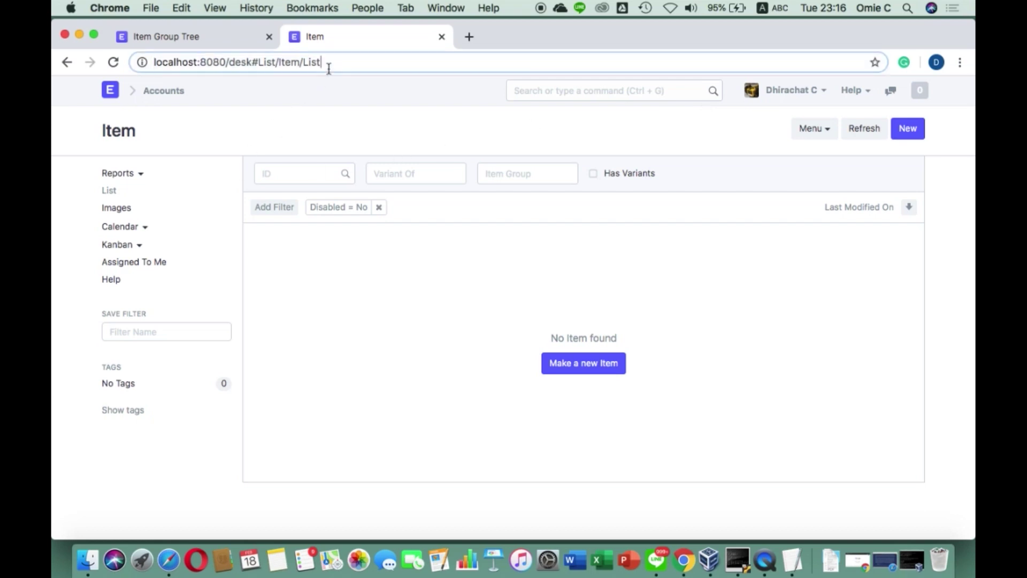
{"action": "key", "text": "Return"}
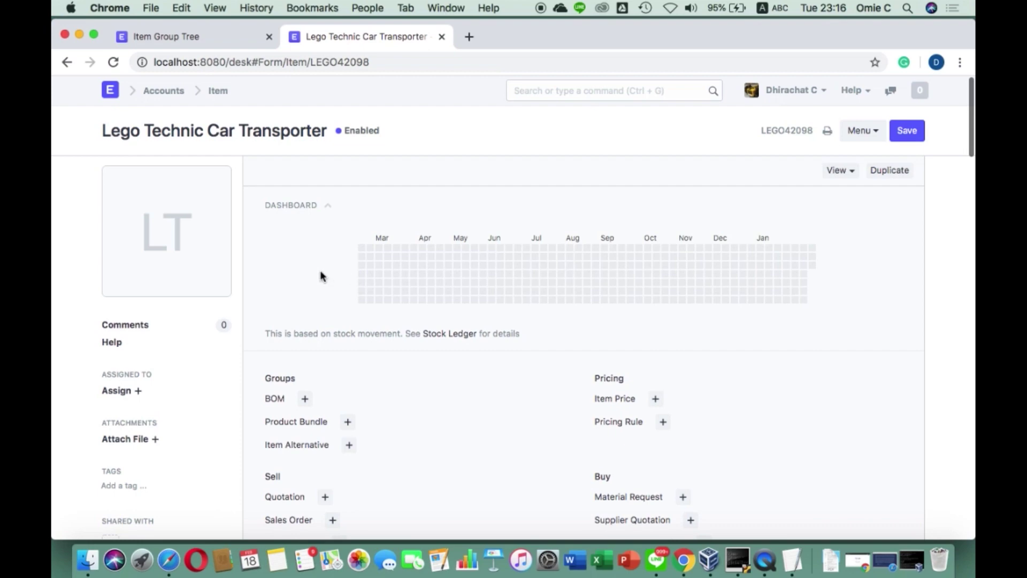
{"action": "left_click", "coordinate": [167, 239]}
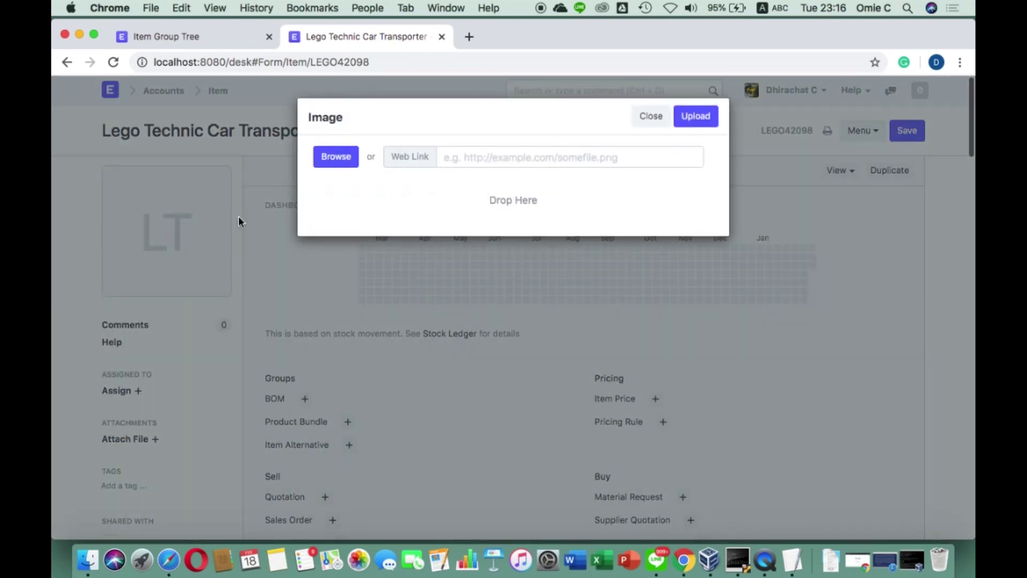
Upload 42098.jpg from Finder as the Car Transporter's item image.
{"action": "left_click", "coordinate": [91, 570]}
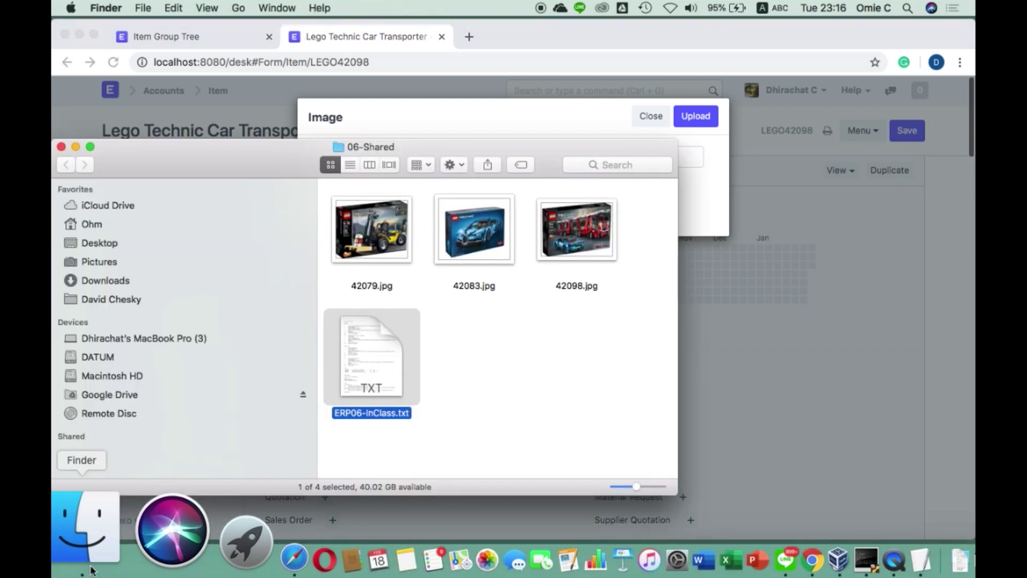
{"action": "left_click_drag", "start_coordinate": [562, 155], "coordinate": [561, 316]}
{"action": "left_click_drag", "start_coordinate": [576, 399], "coordinate": [519, 204]}
{"action": "left_click", "coordinate": [697, 117]}
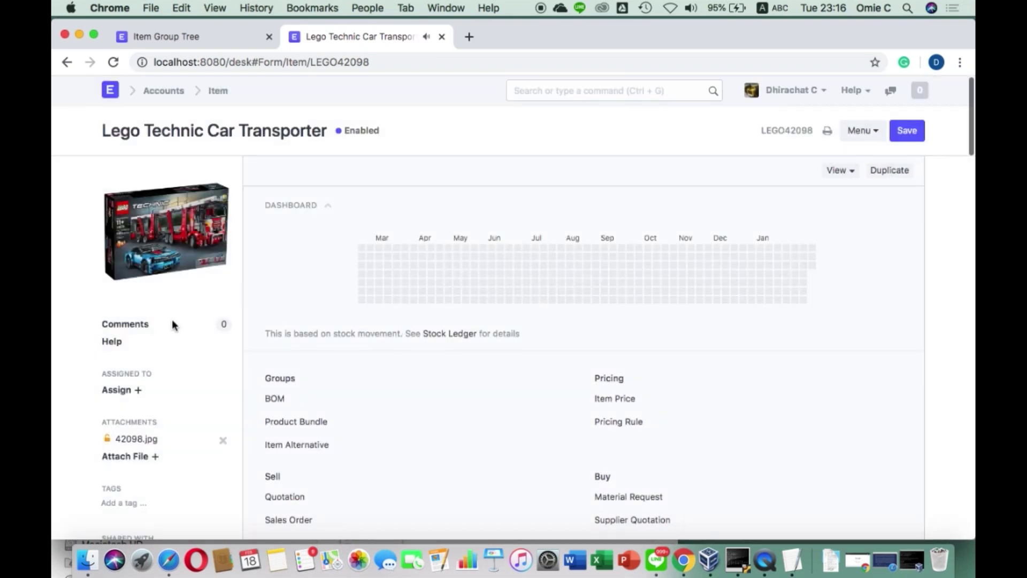
{"action": "scroll", "coordinate": [172, 322], "scroll_direction": "down", "scroll_amount": 2}
Review the form, save the Car Transporter with its image, and return to the Item list.
{"action": "scroll", "coordinate": [173, 322], "scroll_direction": "down", "scroll_amount": 7}
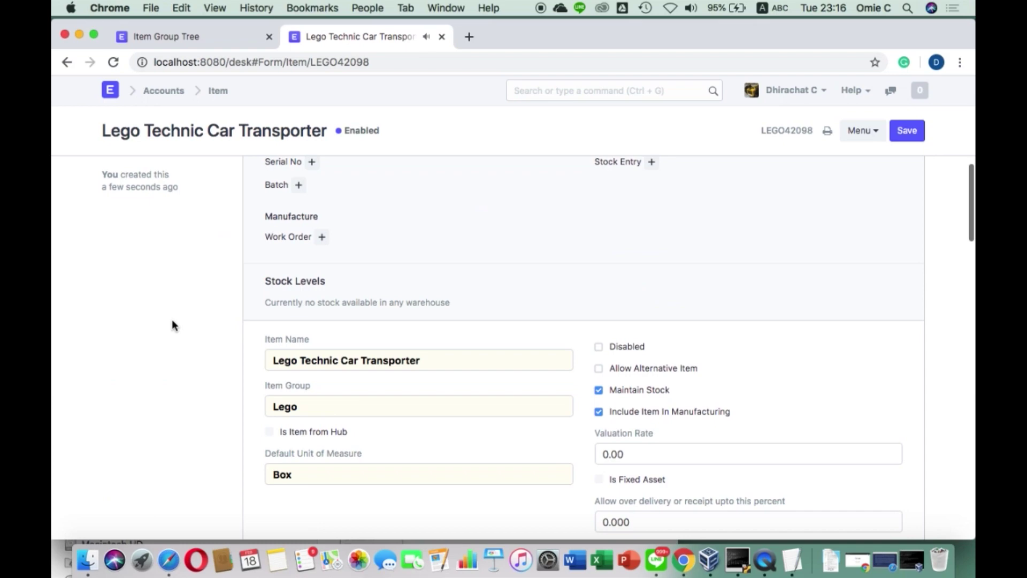
{"action": "scroll", "coordinate": [172, 324], "scroll_direction": "up", "scroll_amount": 6}
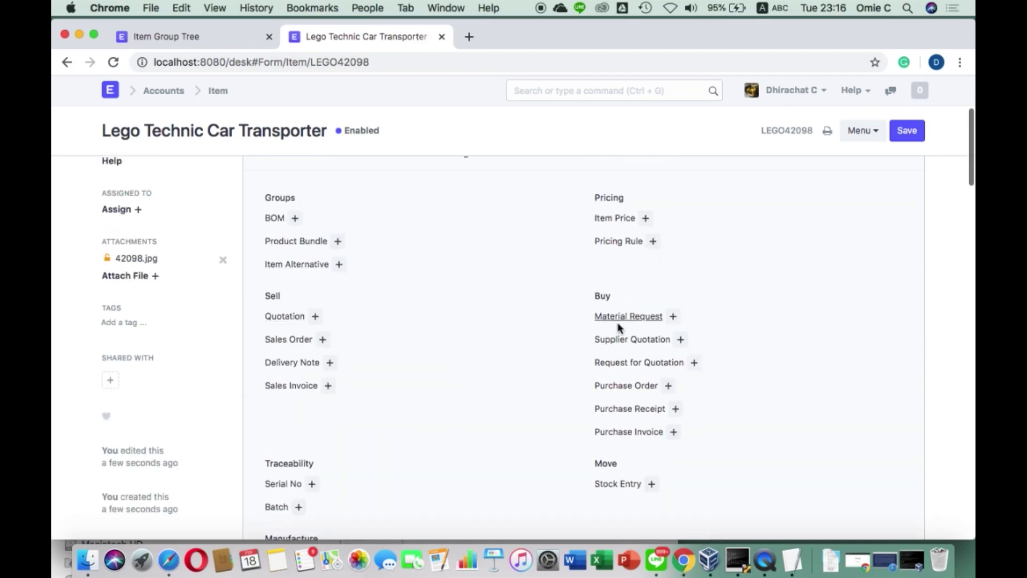
{"action": "scroll", "coordinate": [502, 353], "scroll_direction": "up", "scroll_amount": 3}
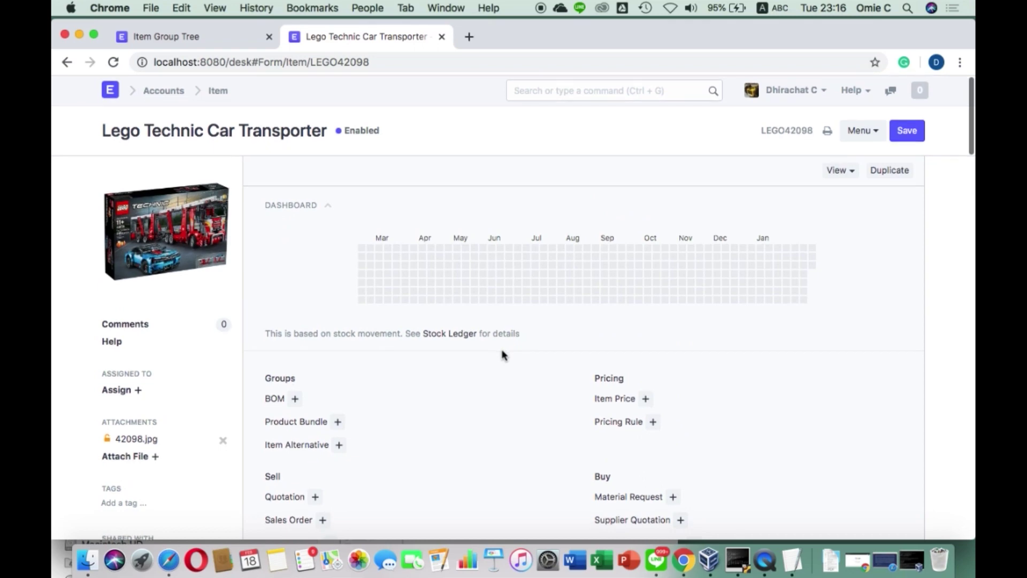
{"action": "scroll", "coordinate": [501, 353], "scroll_direction": "down", "scroll_amount": 3}
{"action": "scroll", "coordinate": [501, 353], "scroll_direction": "up", "scroll_amount": 3}
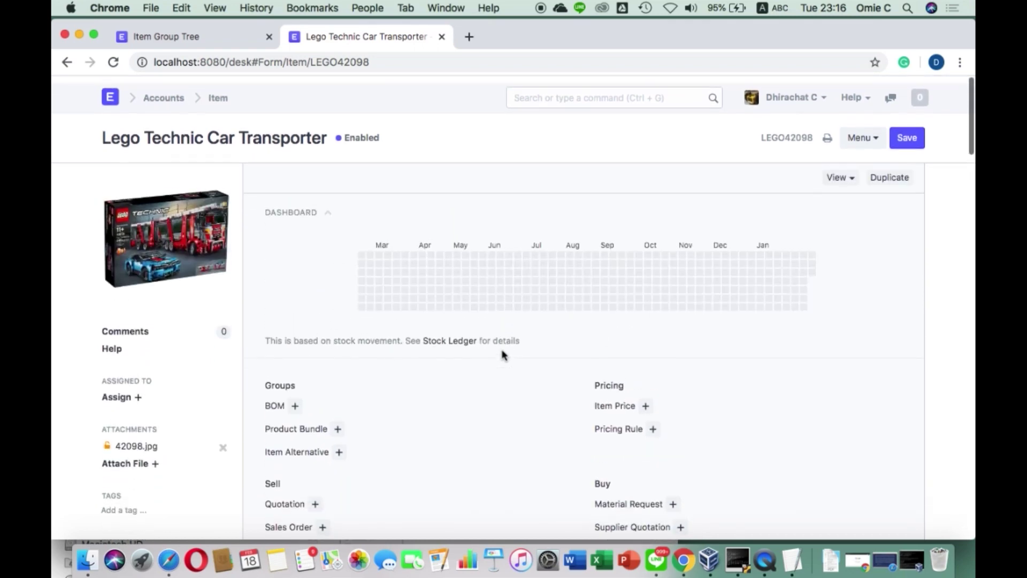
{"action": "scroll", "coordinate": [501, 353], "scroll_direction": "down", "scroll_amount": 3}
{"action": "scroll", "coordinate": [502, 353], "scroll_direction": "up", "scroll_amount": 3}
{"action": "left_click", "coordinate": [899, 138]}
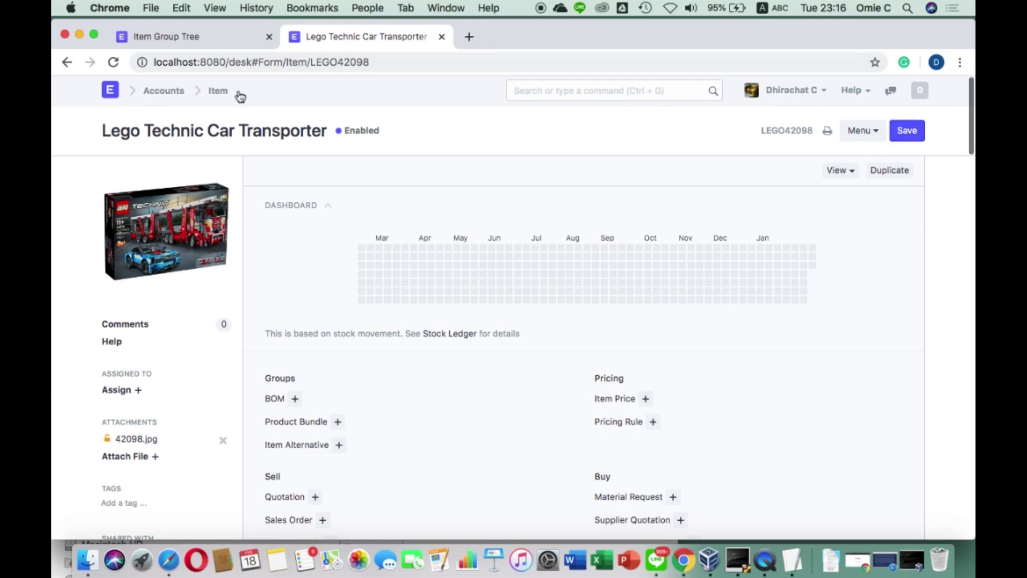
{"action": "left_click", "coordinate": [218, 92]}
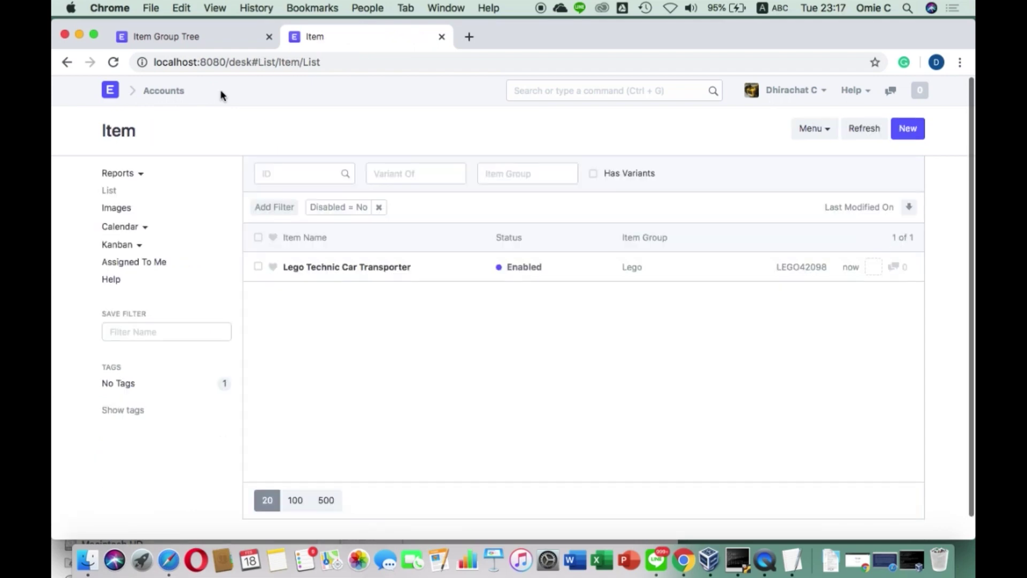
Start a new item and paste LEGO42083 from the notes as its item code.
{"action": "left_click", "coordinate": [348, 267]}
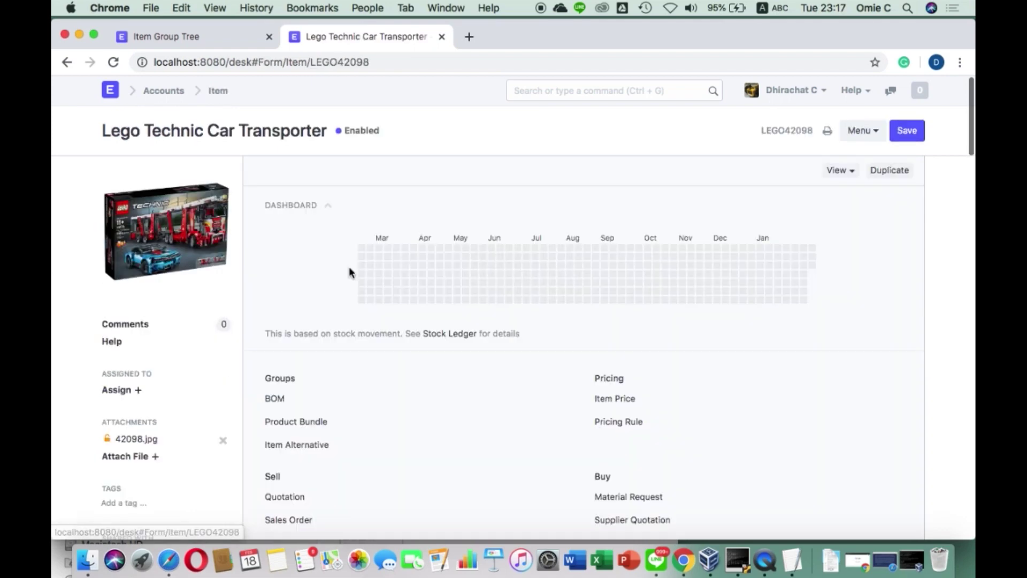
{"action": "left_click", "coordinate": [218, 91]}
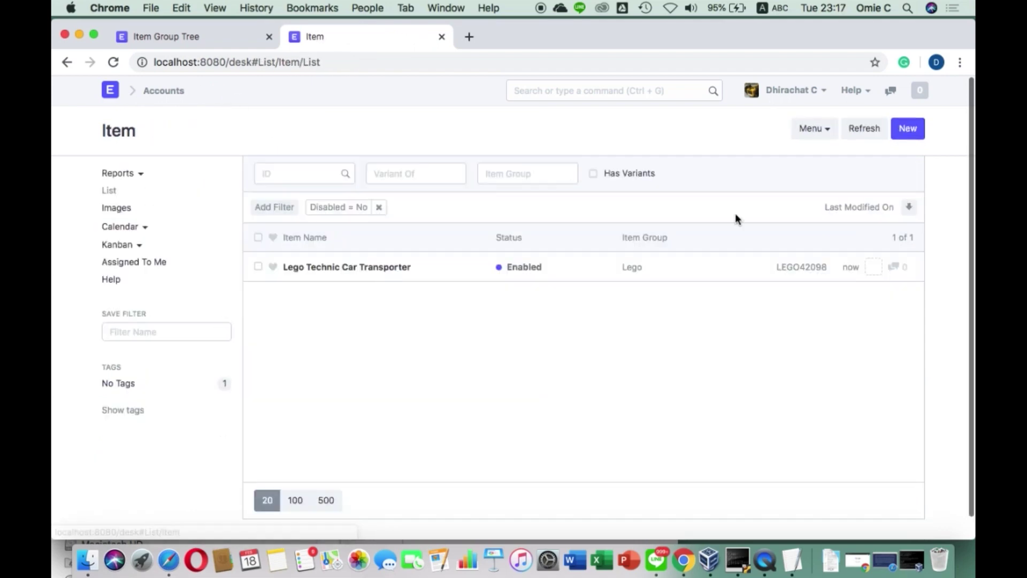
{"action": "left_click", "coordinate": [908, 128]}
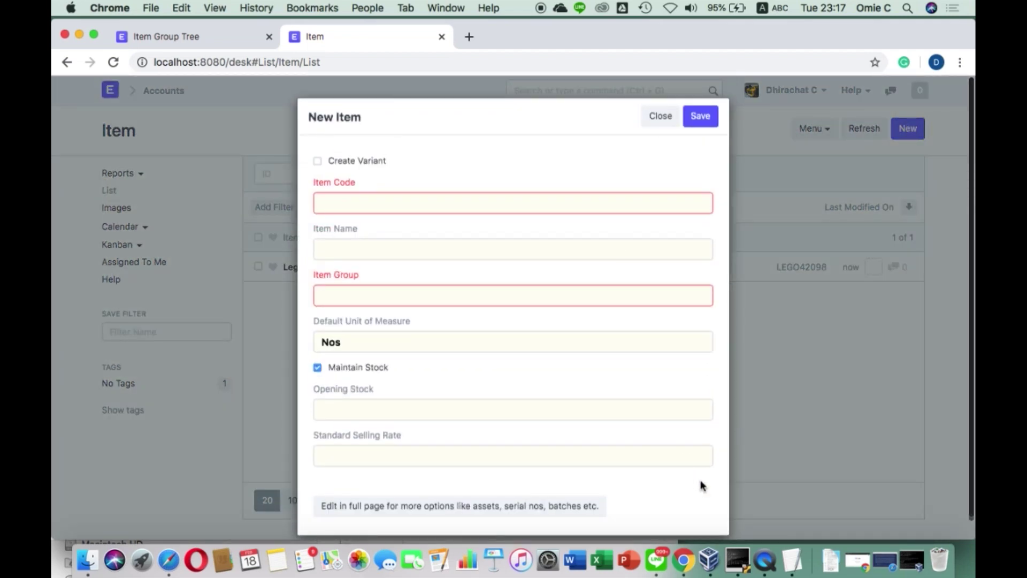
{"action": "left_click", "coordinate": [796, 565]}
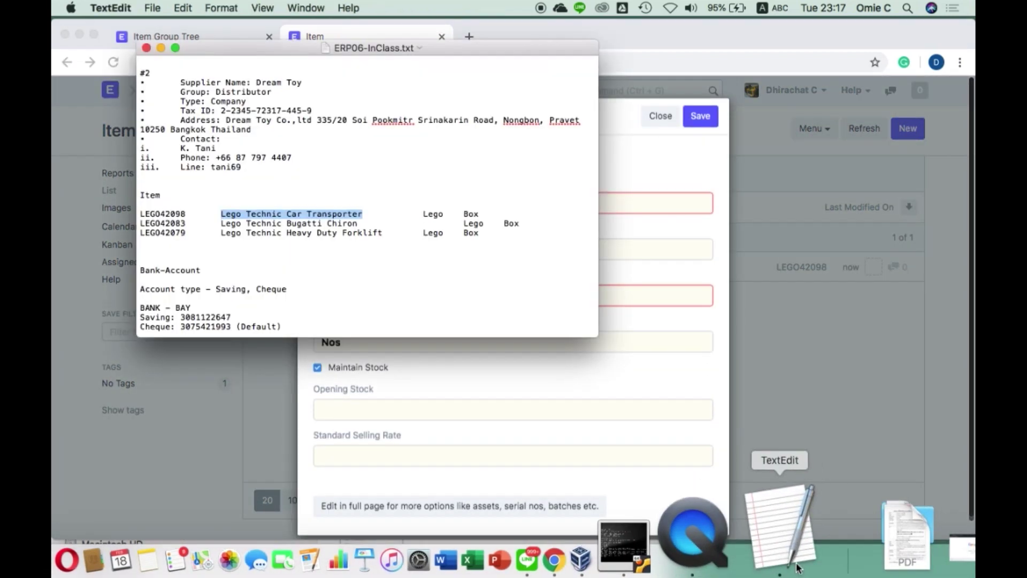
{"action": "left_click_drag", "start_coordinate": [186, 223], "coordinate": [114, 226]}
{"action": "key", "text": "super+c"}
{"action": "left_click", "coordinate": [647, 177]}
{"action": "left_click", "coordinate": [503, 201]}
{"action": "key", "text": "super+v"}
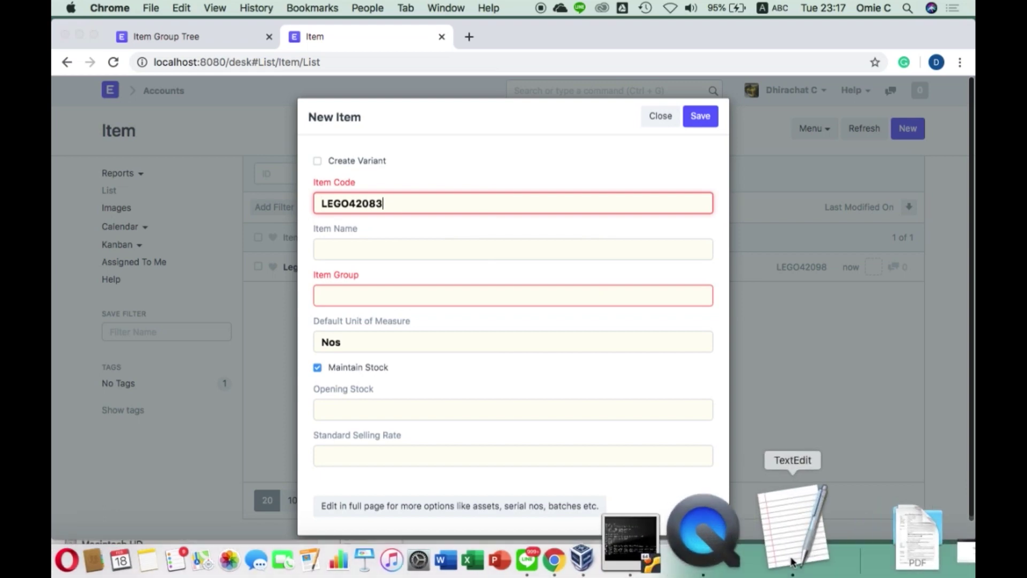
Paste Lego Technic Bugatti Chiron from the notes as the item name.
{"action": "left_click", "coordinate": [792, 561]}
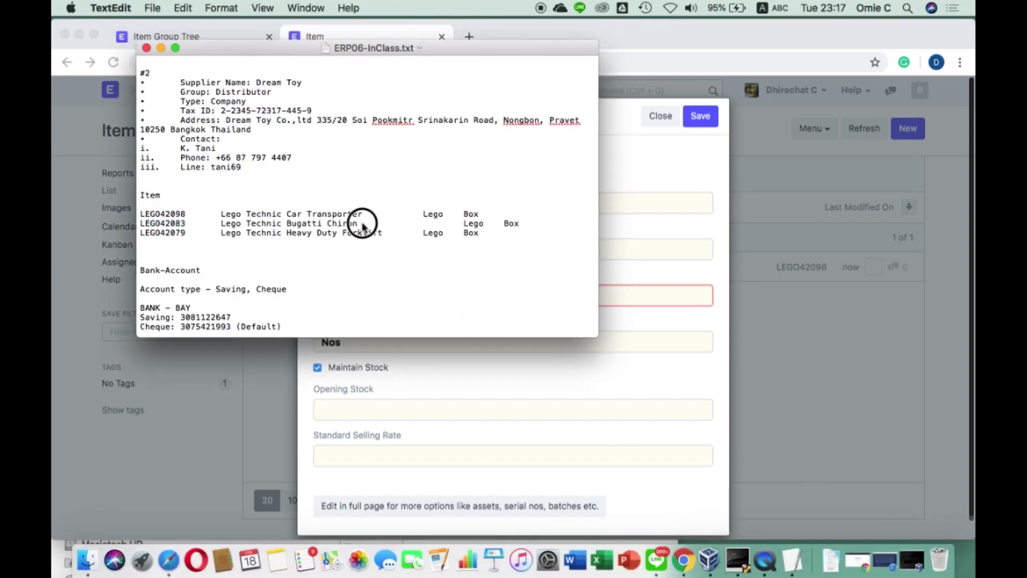
{"action": "left_click_drag", "start_coordinate": [363, 227], "coordinate": [222, 222]}
{"action": "key", "text": "super+c"}
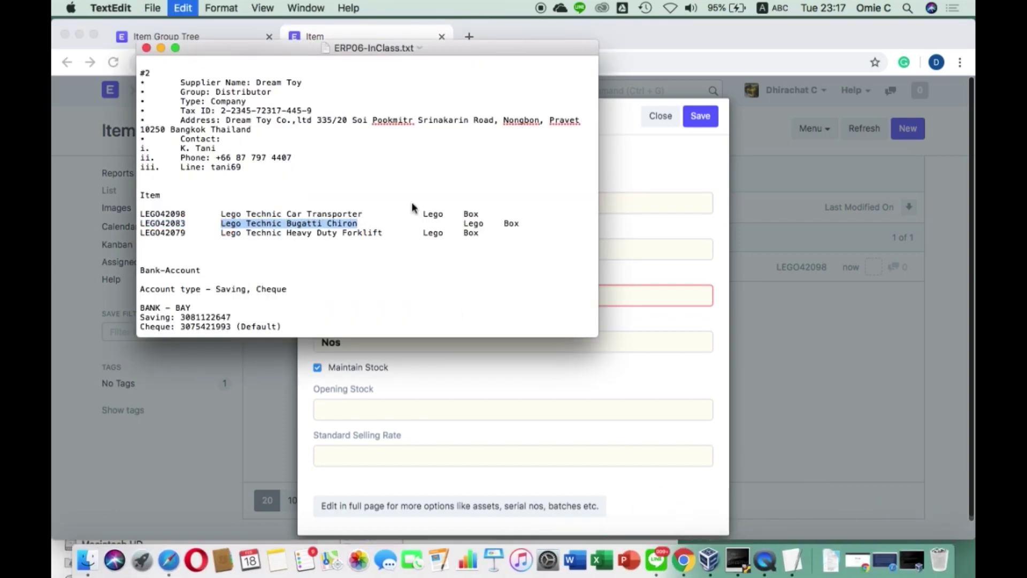
{"action": "left_click", "coordinate": [645, 237]}
{"action": "key", "text": "super+v"}
Set the item group to Lego and the default unit to Box.
{"action": "left_click", "coordinate": [522, 293]}
{"action": "type", "text": "Lego"}
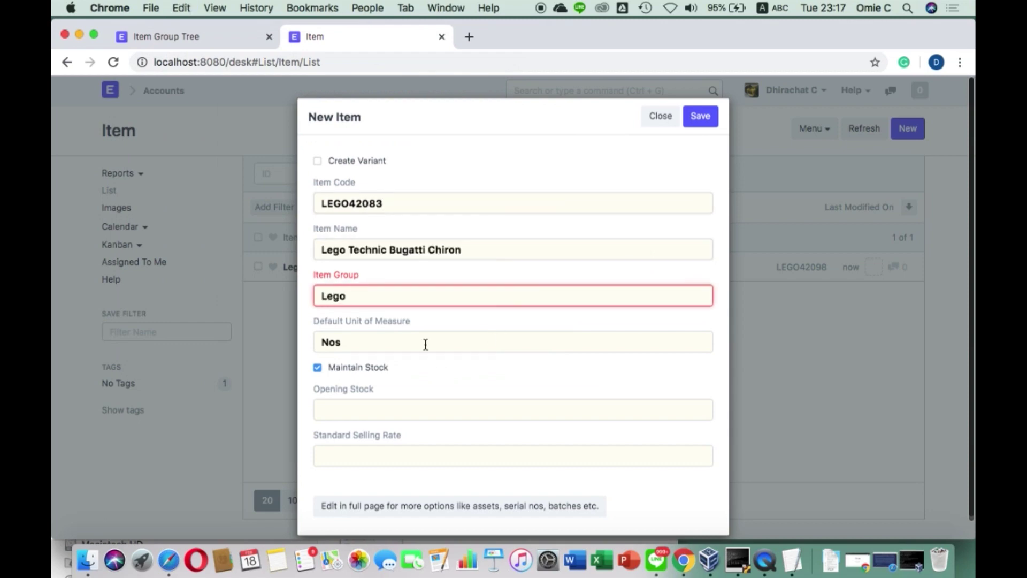
{"action": "left_click", "coordinate": [365, 325]}
{"action": "double_click", "coordinate": [353, 342]}
{"action": "type", "text": "Box"}
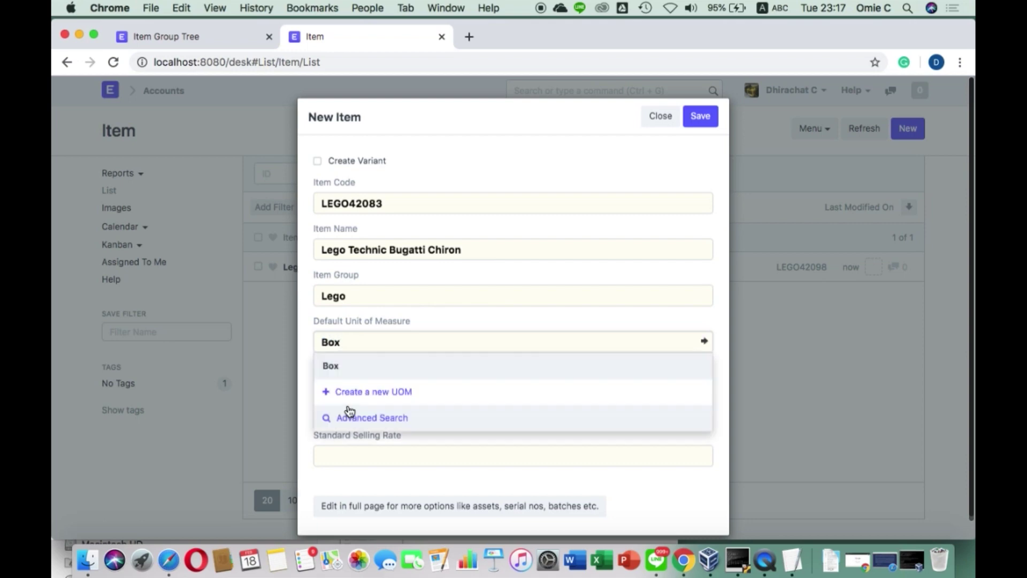
{"action": "left_click", "coordinate": [568, 168]}
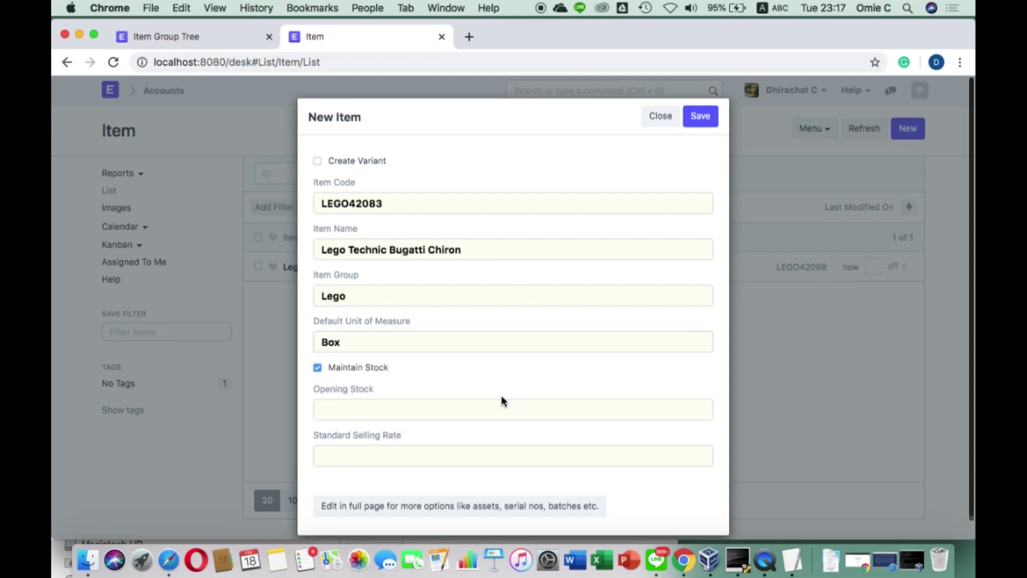
{"action": "scroll", "coordinate": [502, 398], "scroll_direction": "down", "scroll_amount": 1}
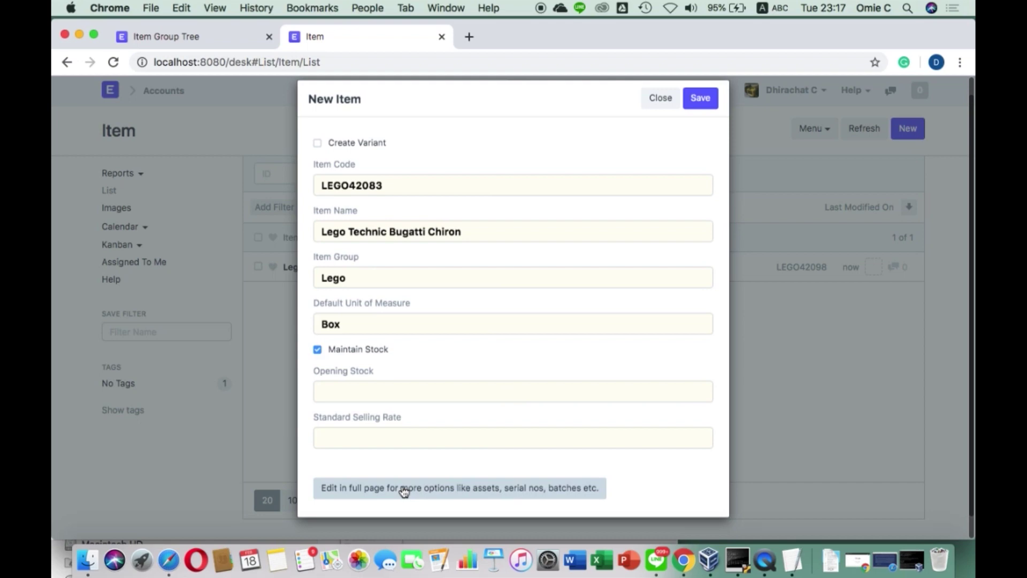
{"action": "left_click", "coordinate": [404, 489]}
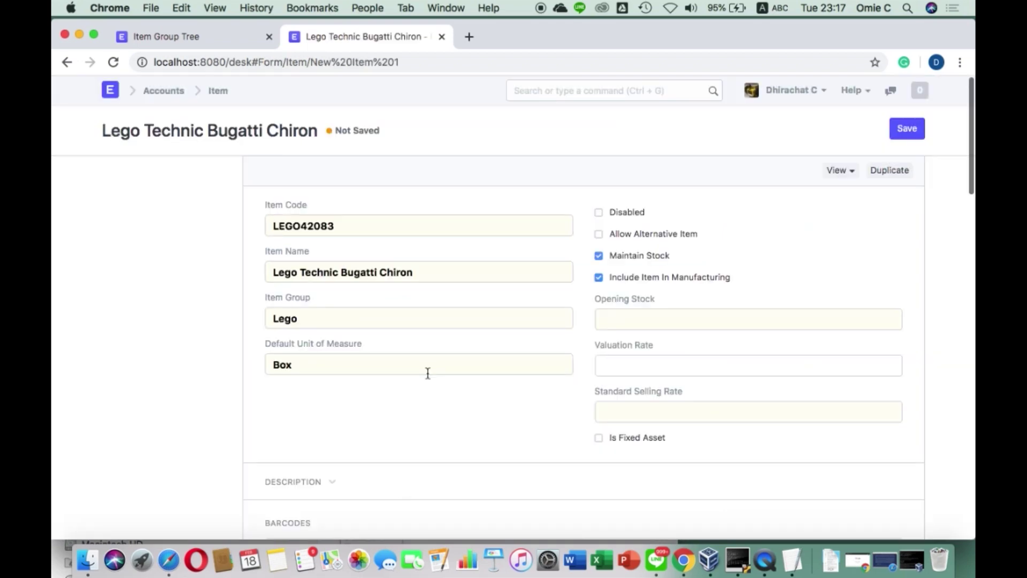
Save the new Bugatti Chiron item.
{"action": "scroll", "coordinate": [428, 372], "scroll_direction": "down", "scroll_amount": 10}
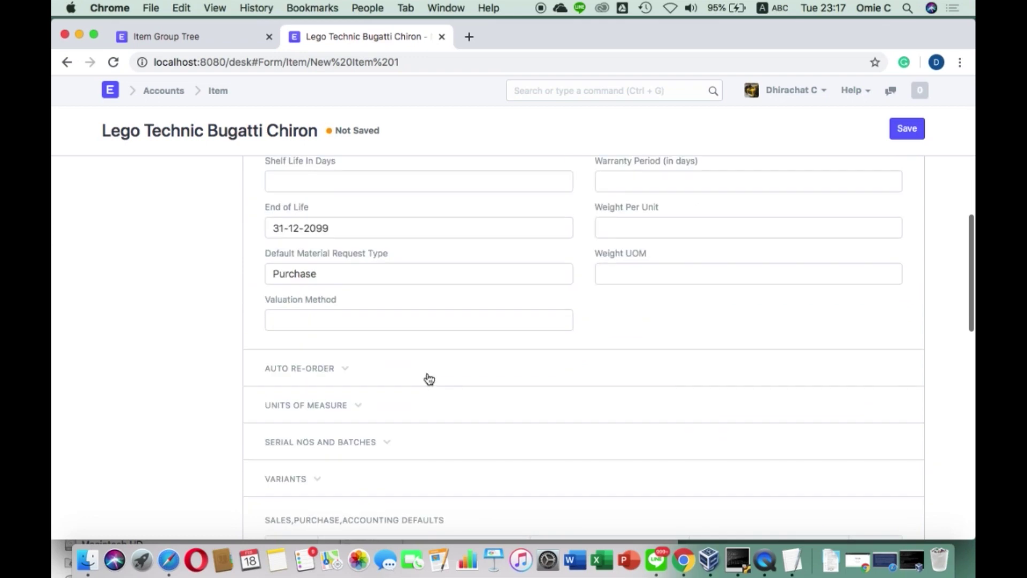
{"action": "scroll", "coordinate": [428, 378], "scroll_direction": "down", "scroll_amount": 8}
{"action": "scroll", "coordinate": [428, 378], "scroll_direction": "up", "scroll_amount": 20}
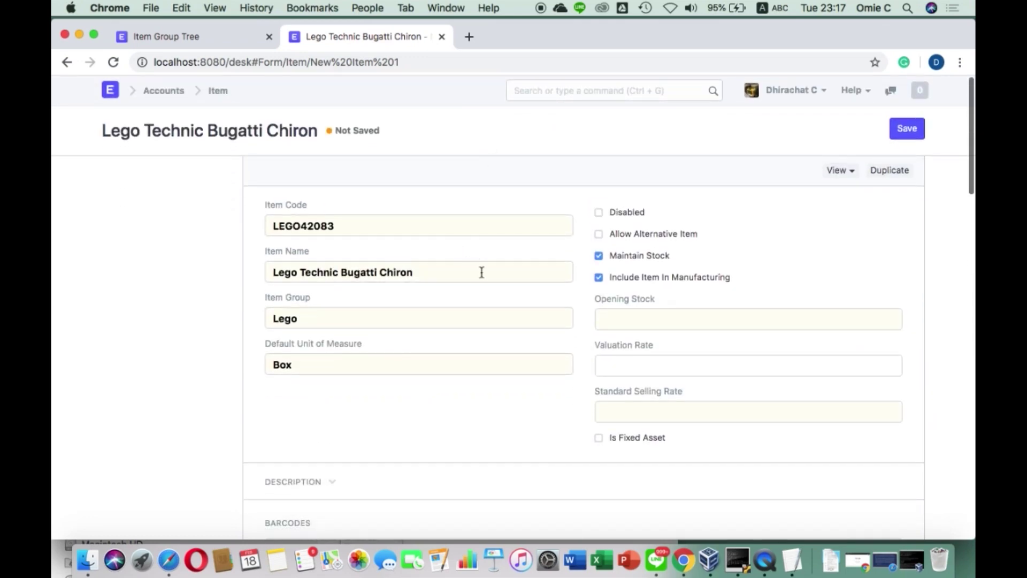
{"action": "left_click", "coordinate": [909, 131]}
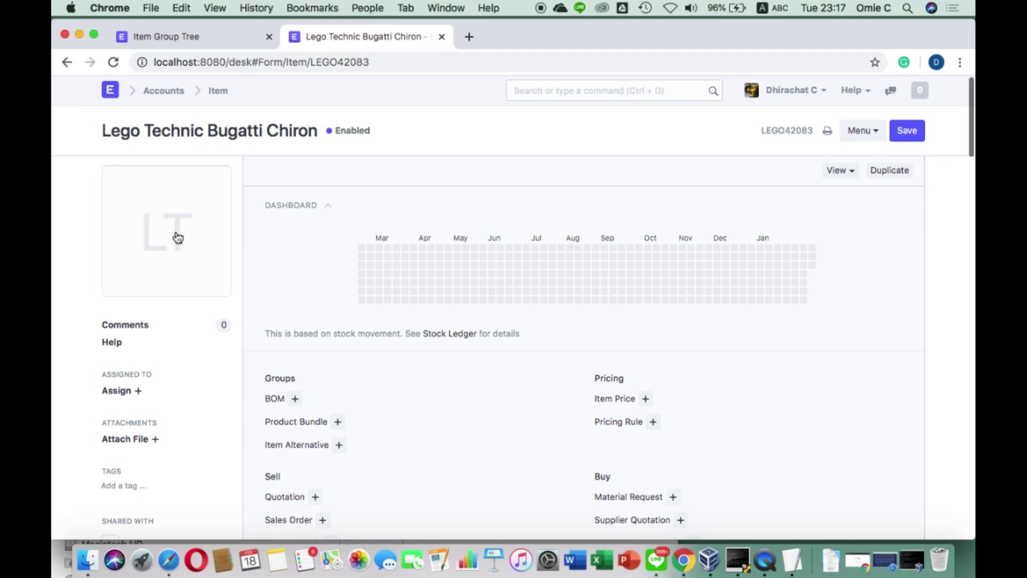
Upload 42083.jpg as the Bugatti Chiron's image, save, and return to the Item list.
{"action": "left_click", "coordinate": [181, 242]}
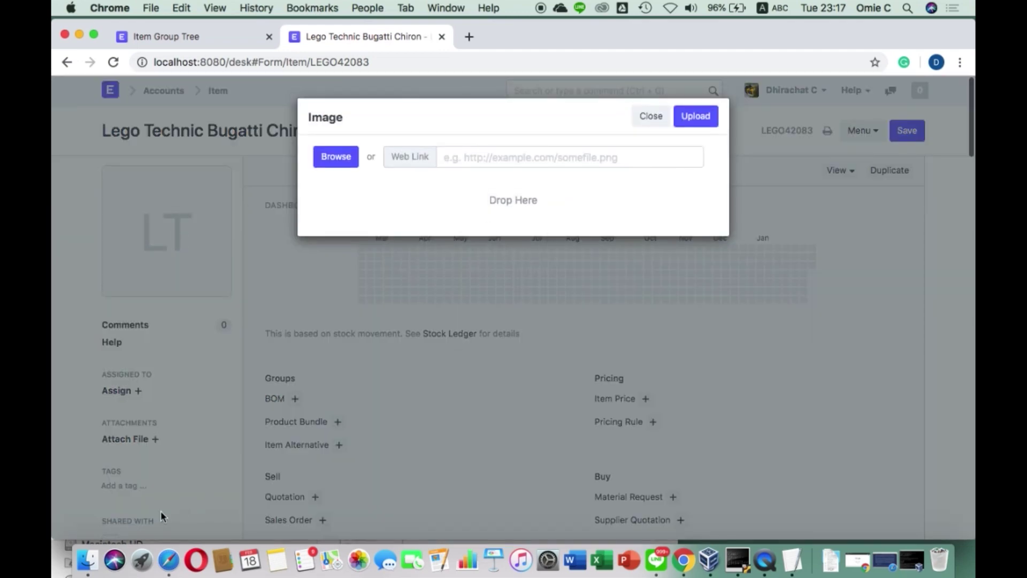
{"action": "left_click", "coordinate": [91, 559]}
{"action": "left_click_drag", "start_coordinate": [463, 406], "coordinate": [515, 190]}
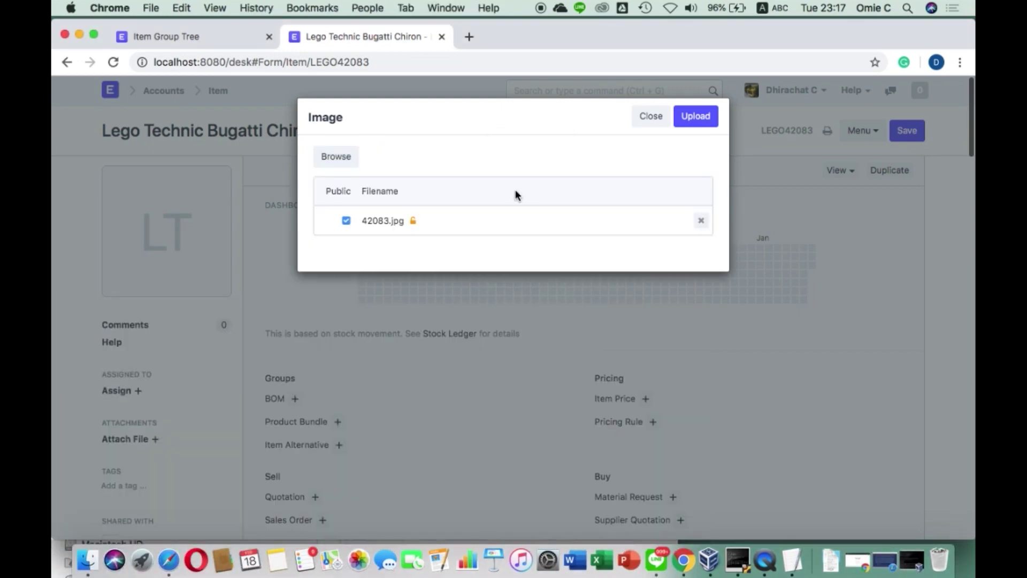
{"action": "left_click", "coordinate": [693, 117]}
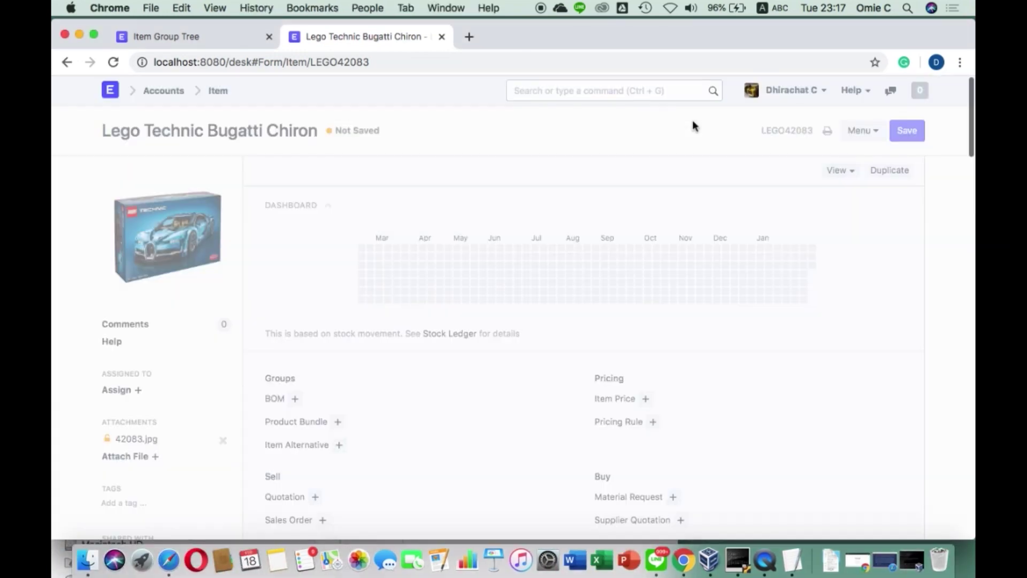
{"action": "left_click", "coordinate": [913, 134]}
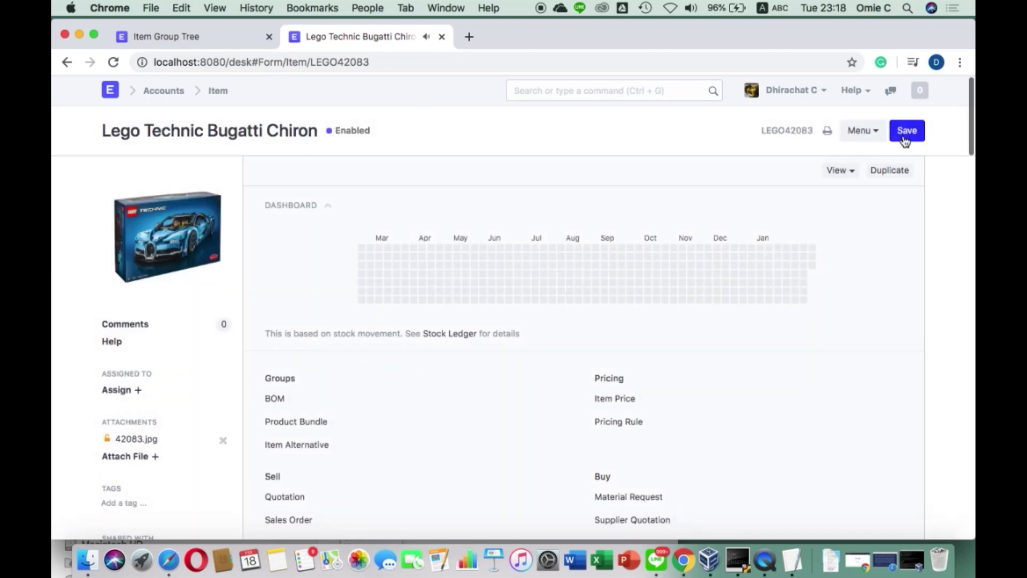
{"action": "left_click", "coordinate": [219, 91]}
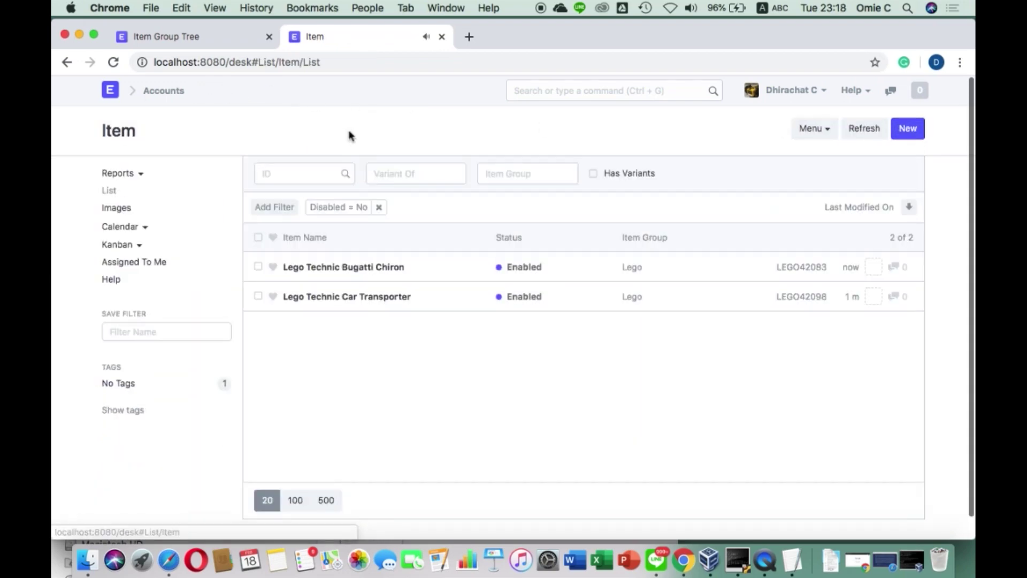
Start a new item and paste LEGO42079 from the notes as its item code.
{"action": "left_click", "coordinate": [912, 128]}
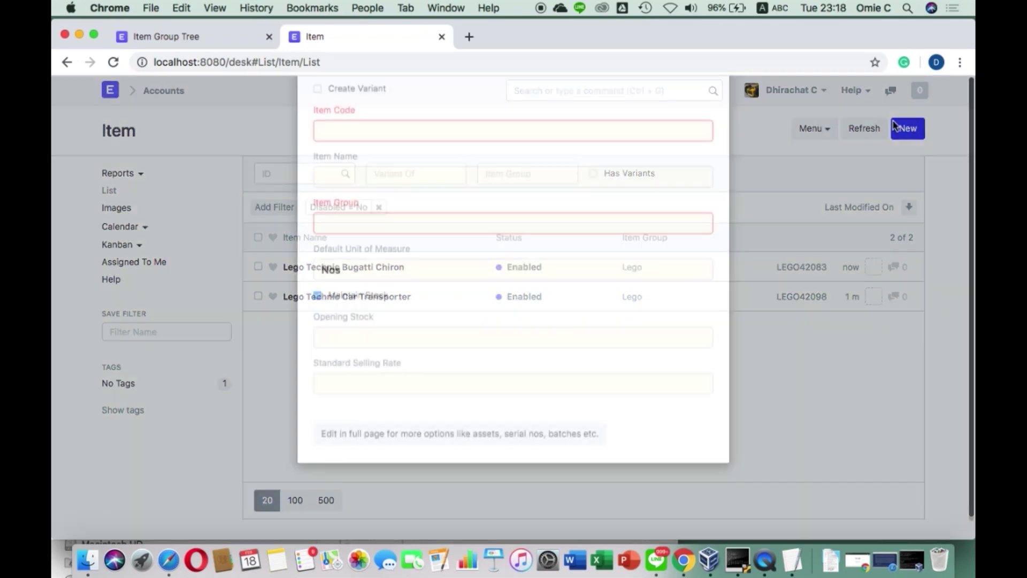
{"action": "left_click", "coordinate": [797, 559]}
{"action": "left_click_drag", "start_coordinate": [186, 233], "coordinate": [122, 232]}
{"action": "left_click", "coordinate": [682, 225]}
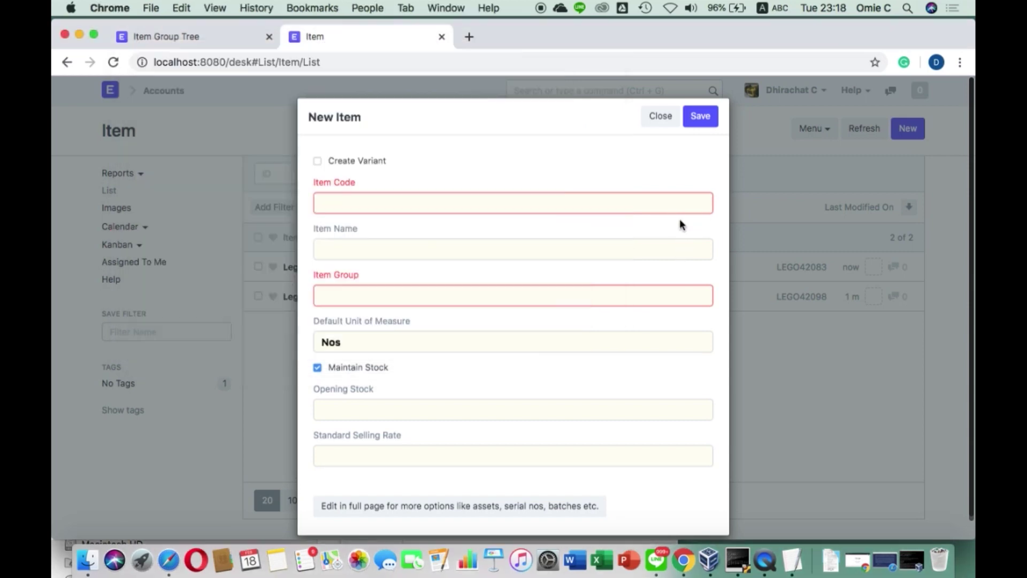
{"action": "left_click", "coordinate": [666, 206]}
{"action": "key", "text": "super+v"}
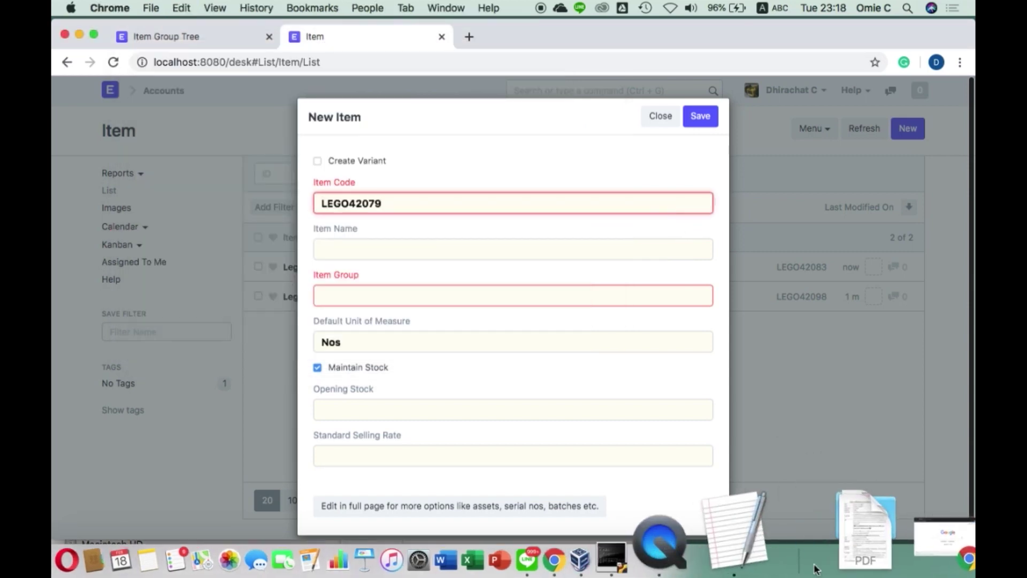
Paste Lego Technic Heavy Duty Forklift from the notes as the item name.
{"action": "left_click", "coordinate": [801, 566]}
{"action": "left_click", "coordinate": [393, 235]}
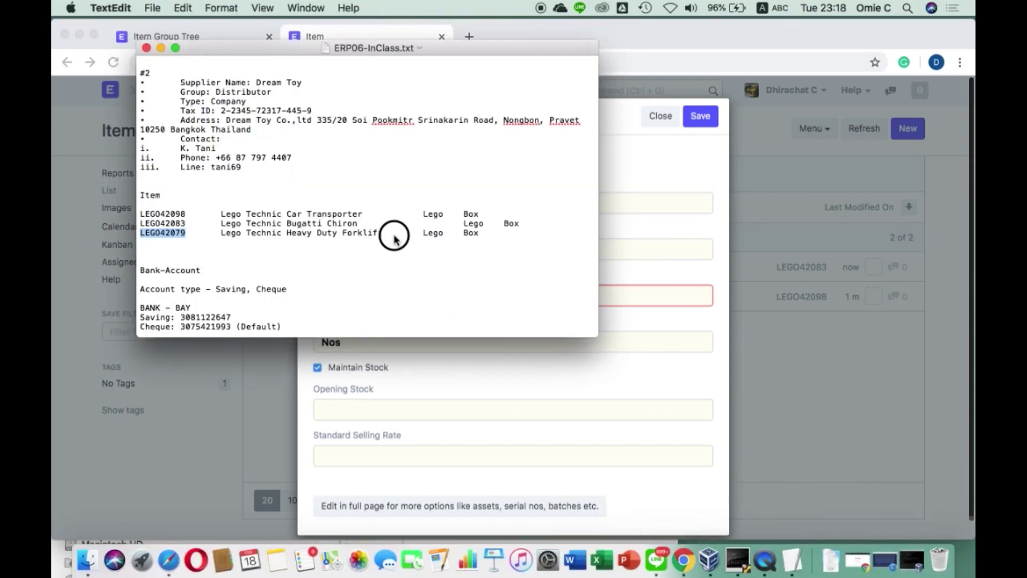
{"action": "left_click_drag", "start_coordinate": [394, 239], "coordinate": [222, 231]}
{"action": "key", "text": "super+c"}
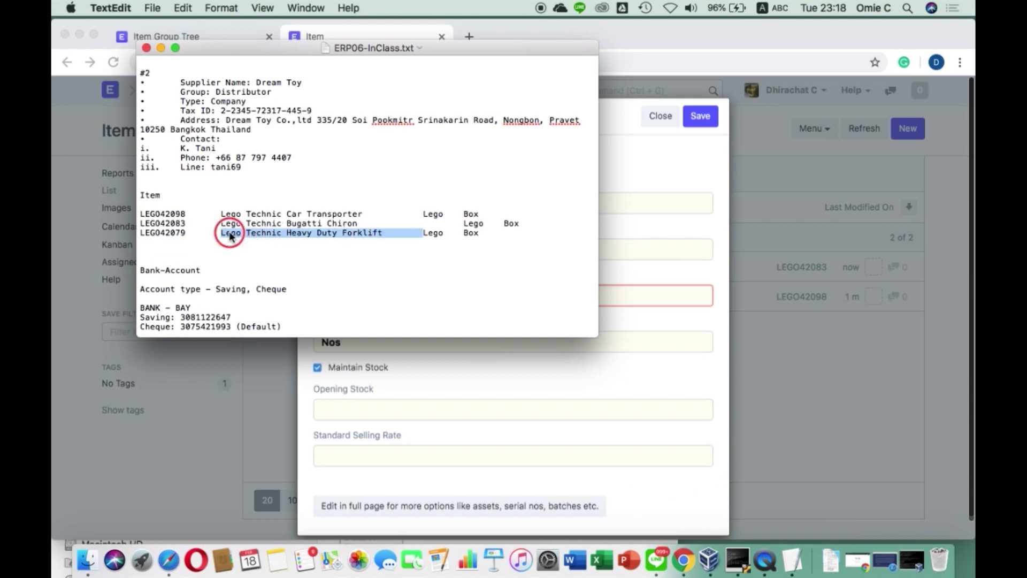
{"action": "left_click", "coordinate": [615, 251]}
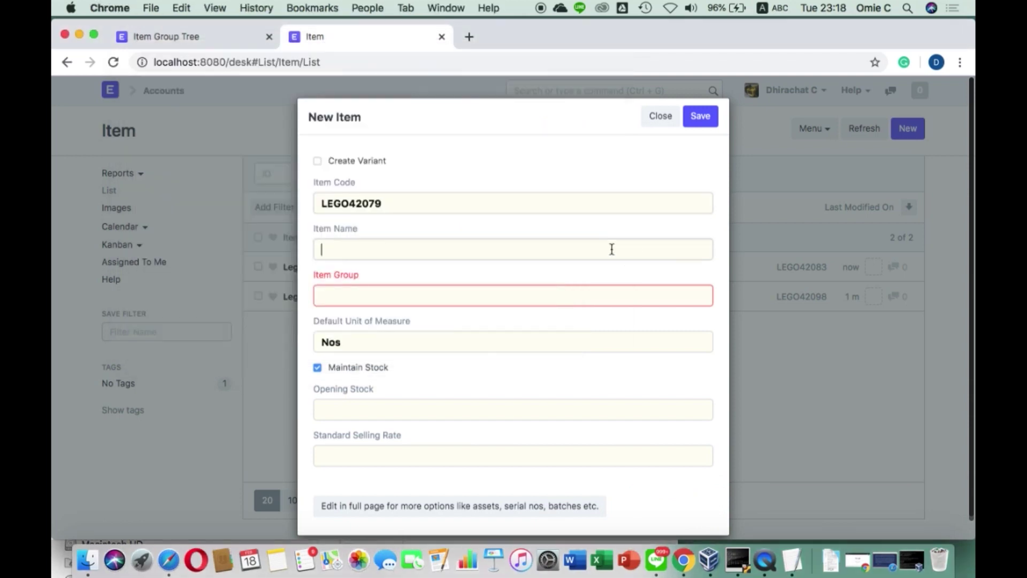
{"action": "key", "text": "super+v"}
Set item group Lego and default unit Box, then save the forklift item.
{"action": "left_click", "coordinate": [515, 295]}
{"action": "type", "text": "Le"}
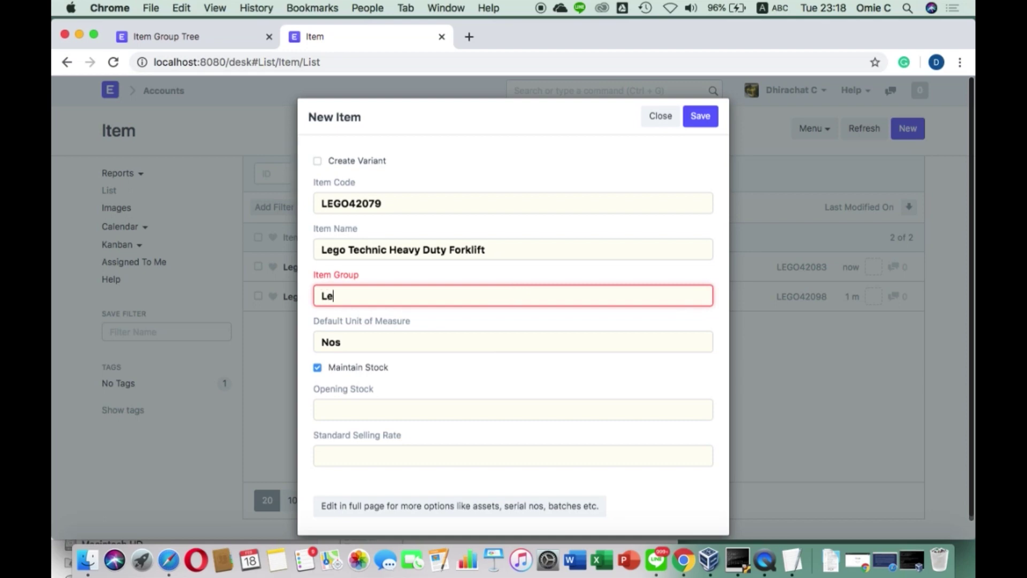
{"action": "left_click", "coordinate": [449, 330]}
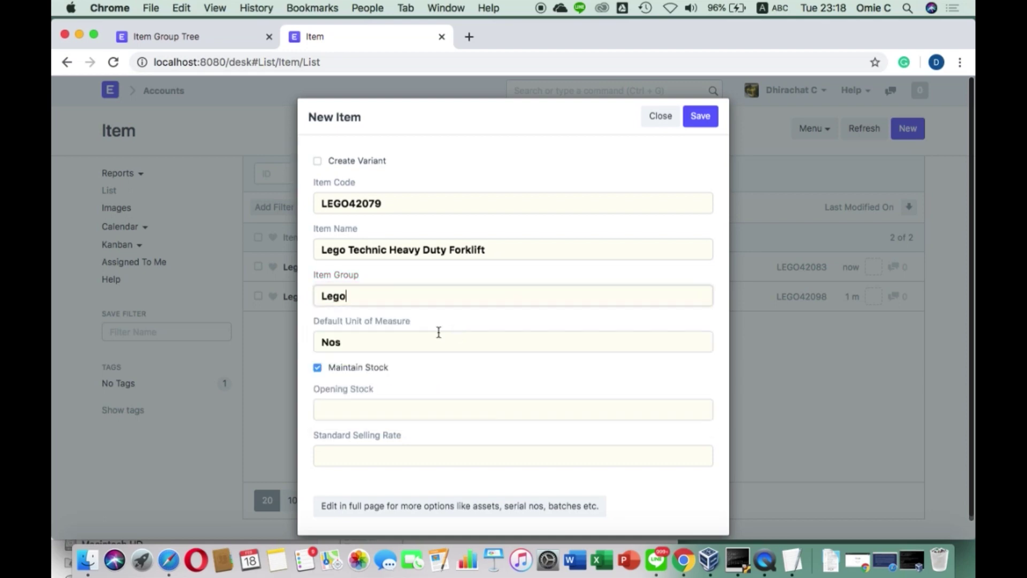
{"action": "double_click", "coordinate": [386, 344]}
{"action": "type", "text": "Box"}
{"action": "left_click", "coordinate": [337, 364]}
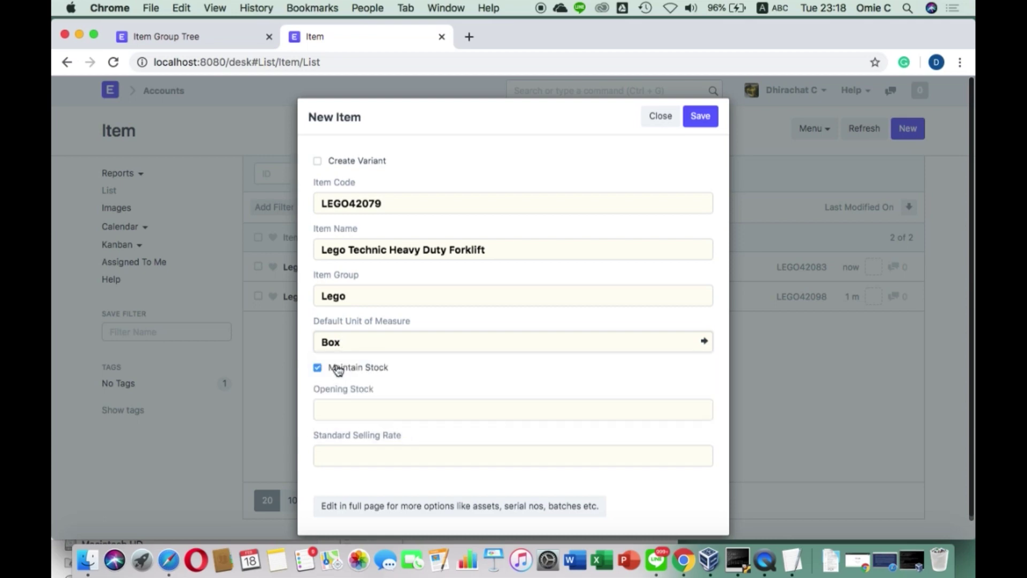
{"action": "left_click", "coordinate": [701, 117]}
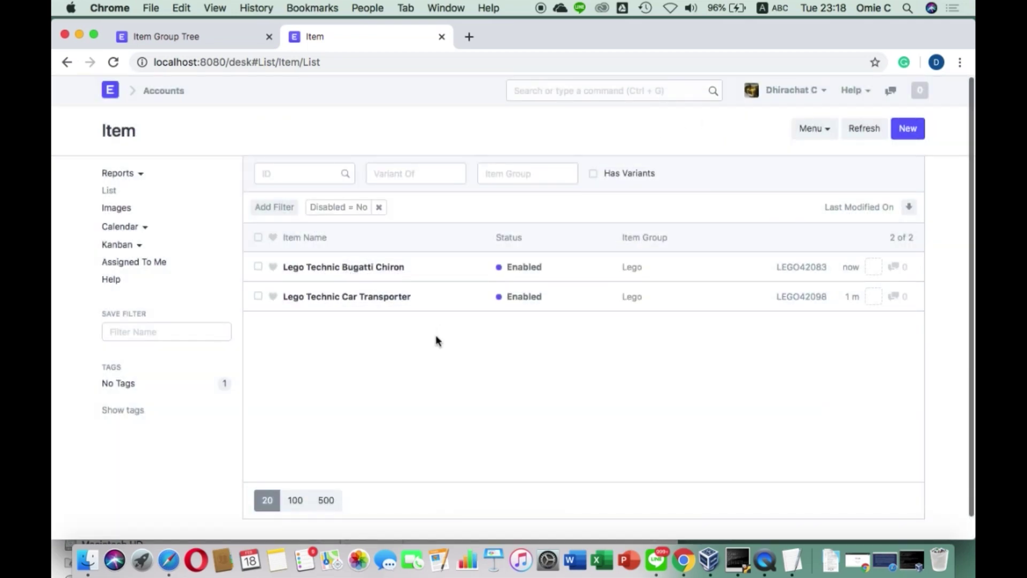
Reload the Item list and open the Lego Technic Heavy Duty Forklift item.
{"action": "left_click", "coordinate": [346, 58]}
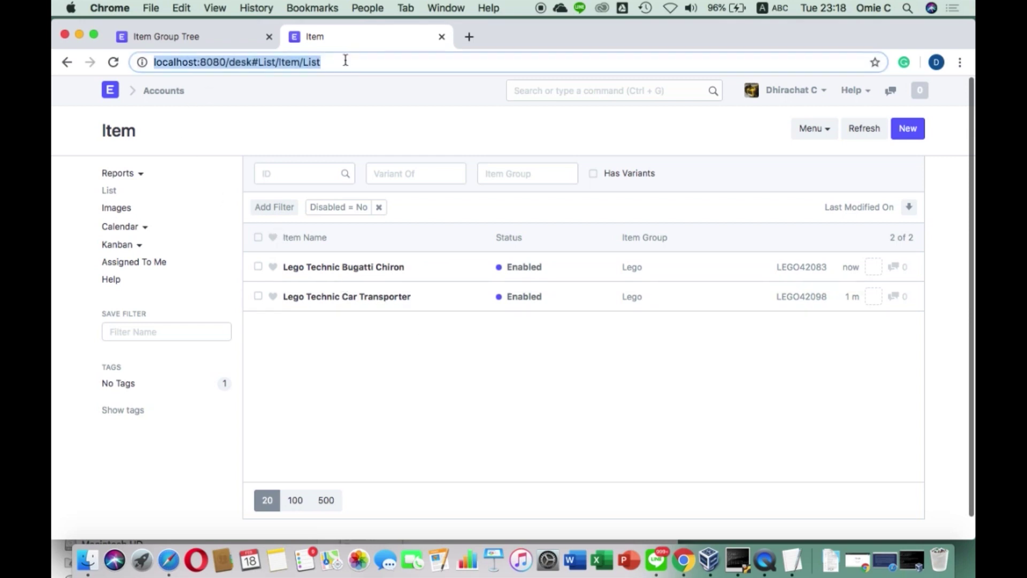
{"action": "key", "text": "Return"}
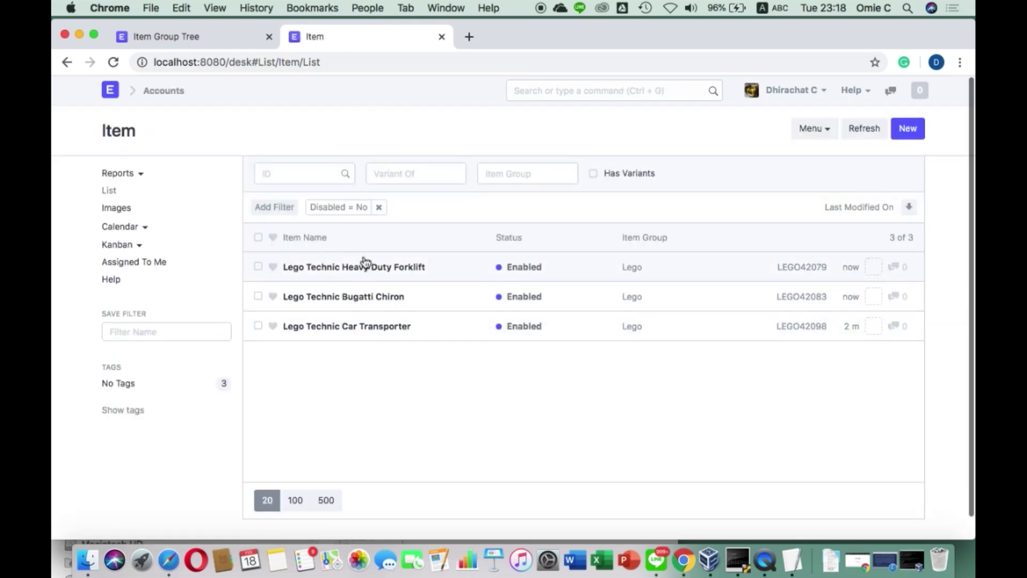
{"action": "left_click", "coordinate": [363, 268]}
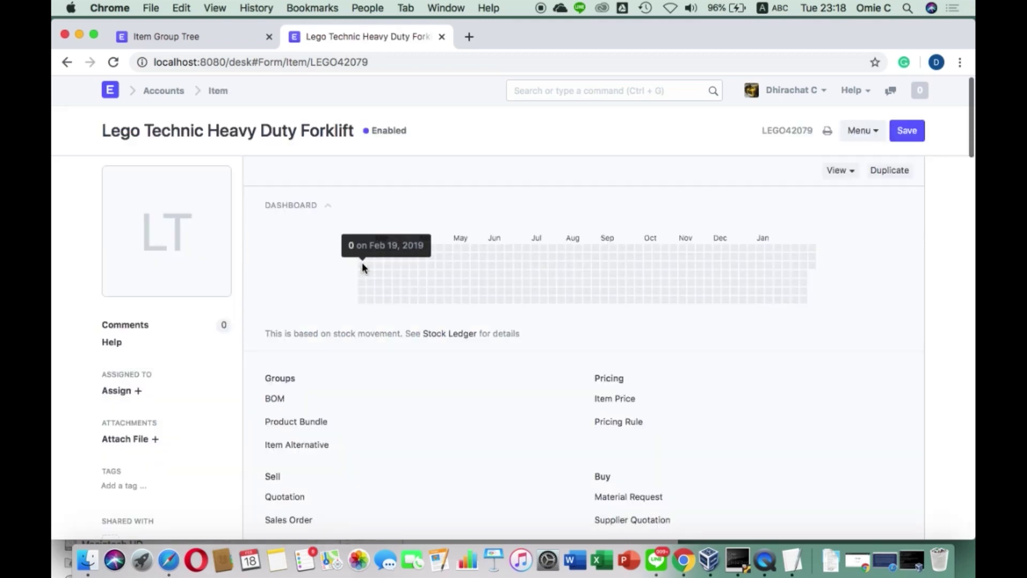
Upload 42079.jpg as the forklift's image, save, and return to the Item list.
{"action": "left_click", "coordinate": [152, 238]}
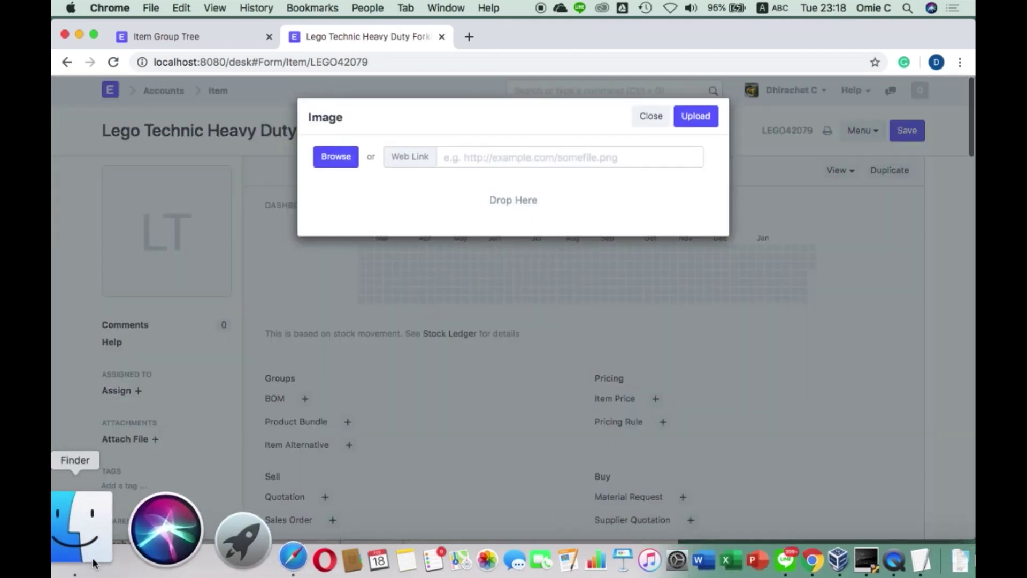
{"action": "left_click", "coordinate": [94, 560]}
{"action": "left_click_drag", "start_coordinate": [382, 415], "coordinate": [537, 203]}
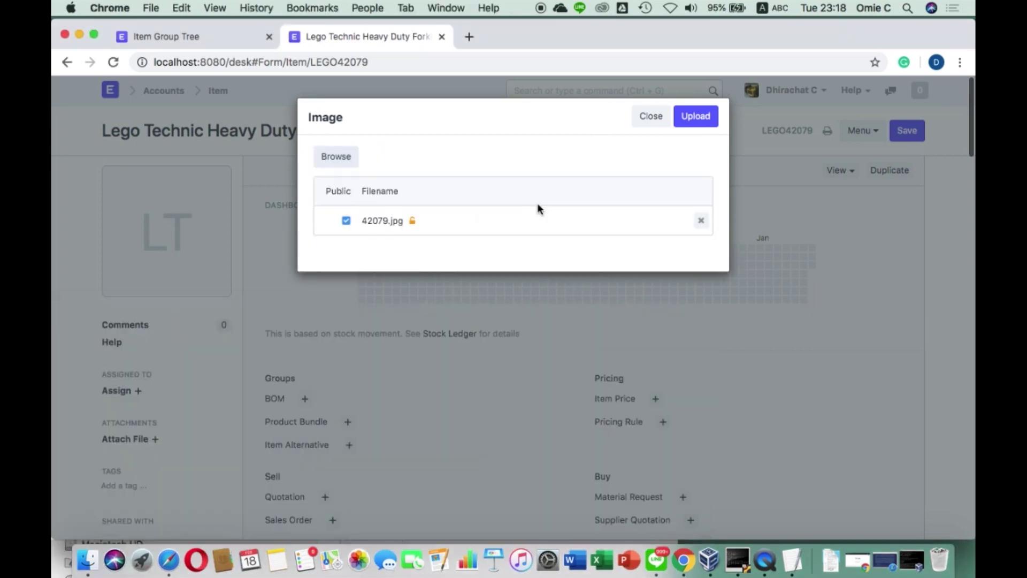
{"action": "left_click", "coordinate": [707, 120]}
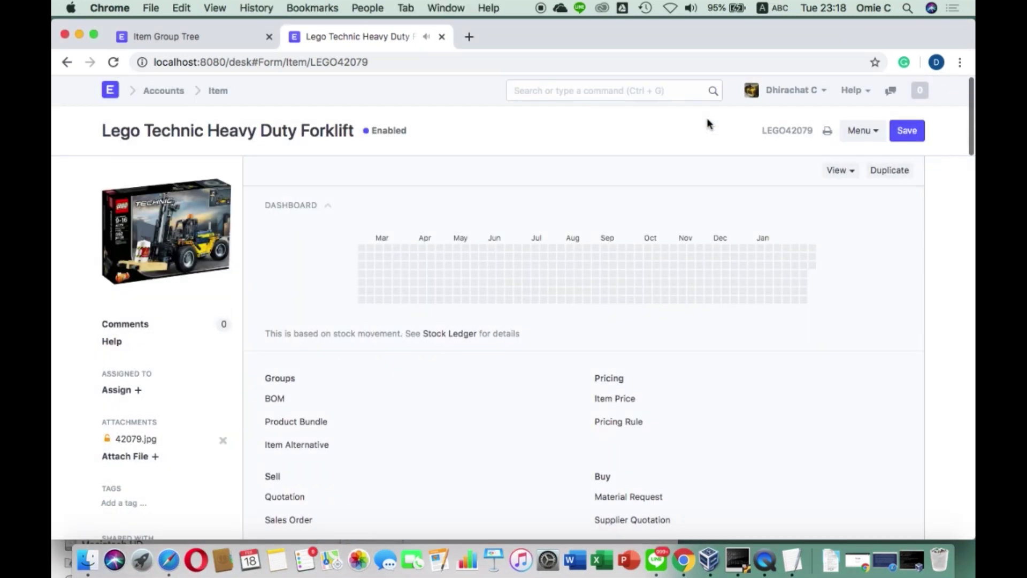
{"action": "left_click", "coordinate": [900, 132]}
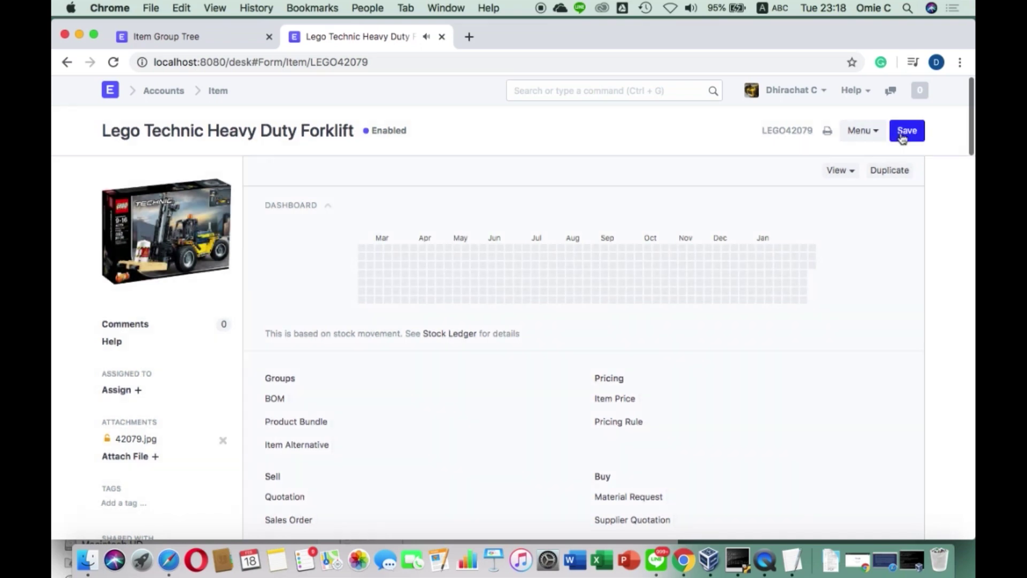
{"action": "left_click", "coordinate": [220, 92]}
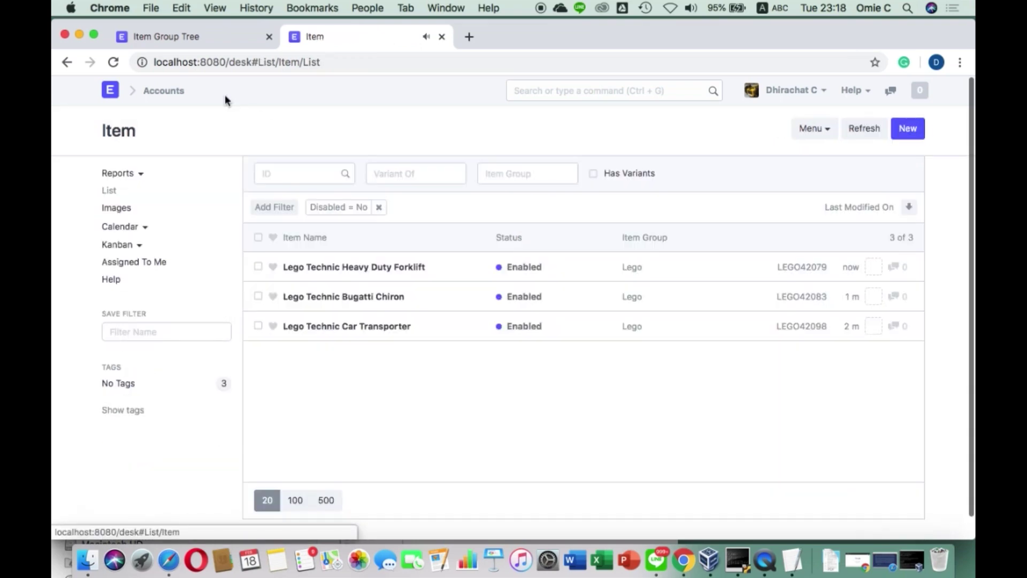